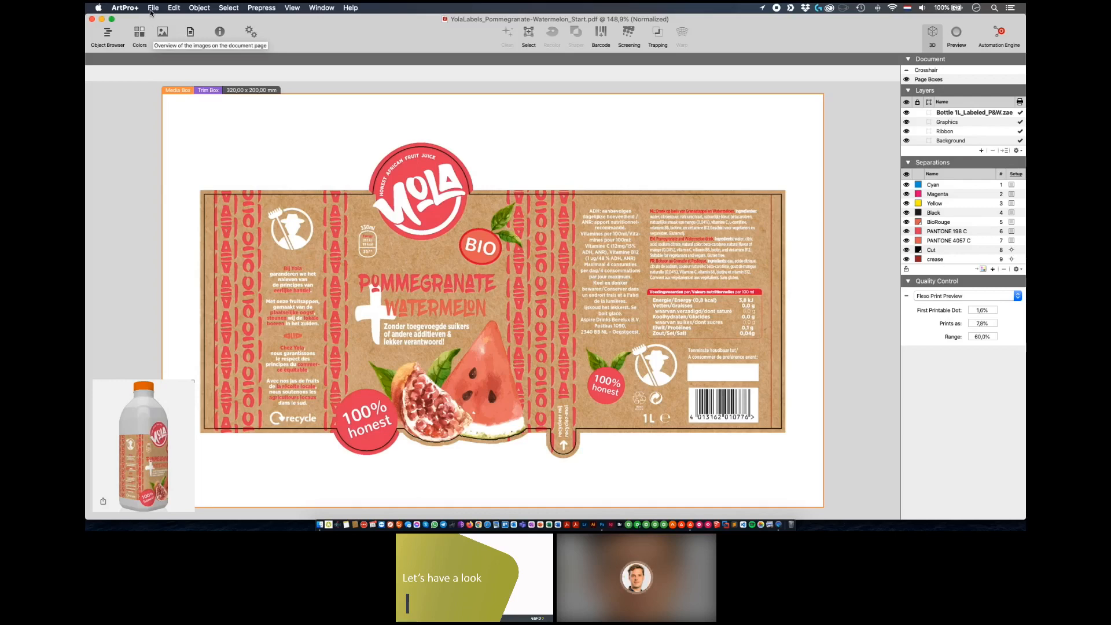
- Convert the label document to PDF+ and open the conversion messages
click(153, 8)
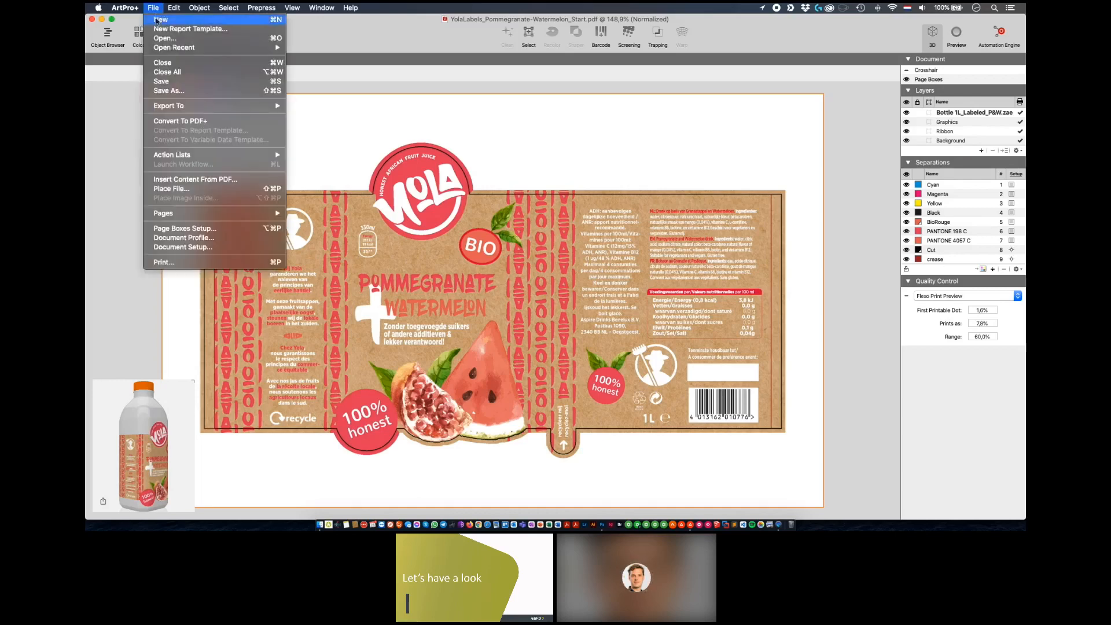
click(184, 122)
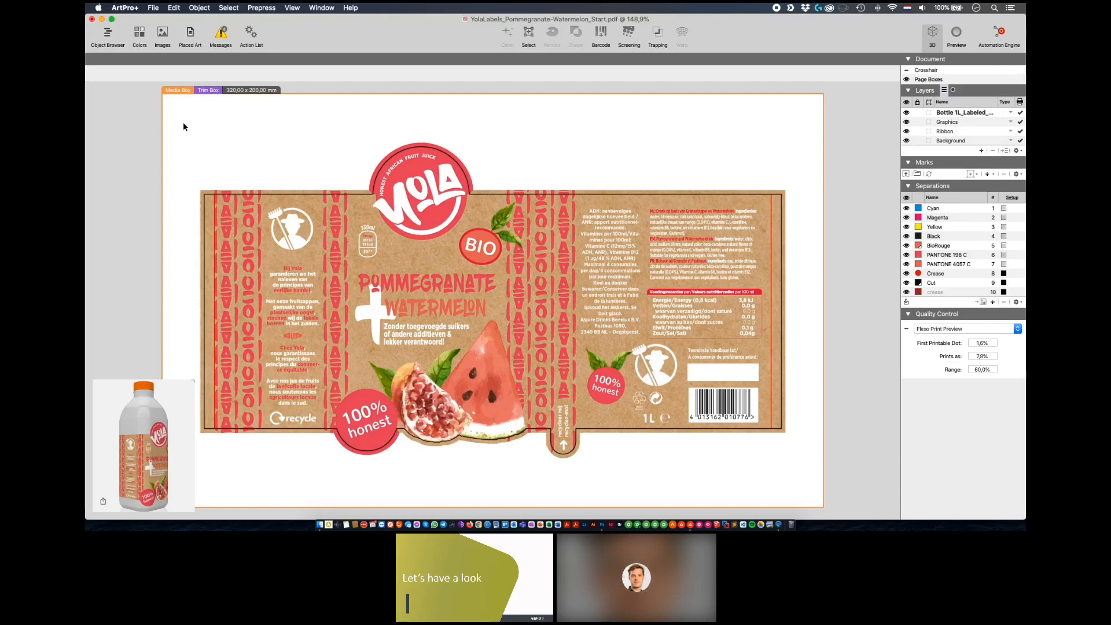
click(221, 35)
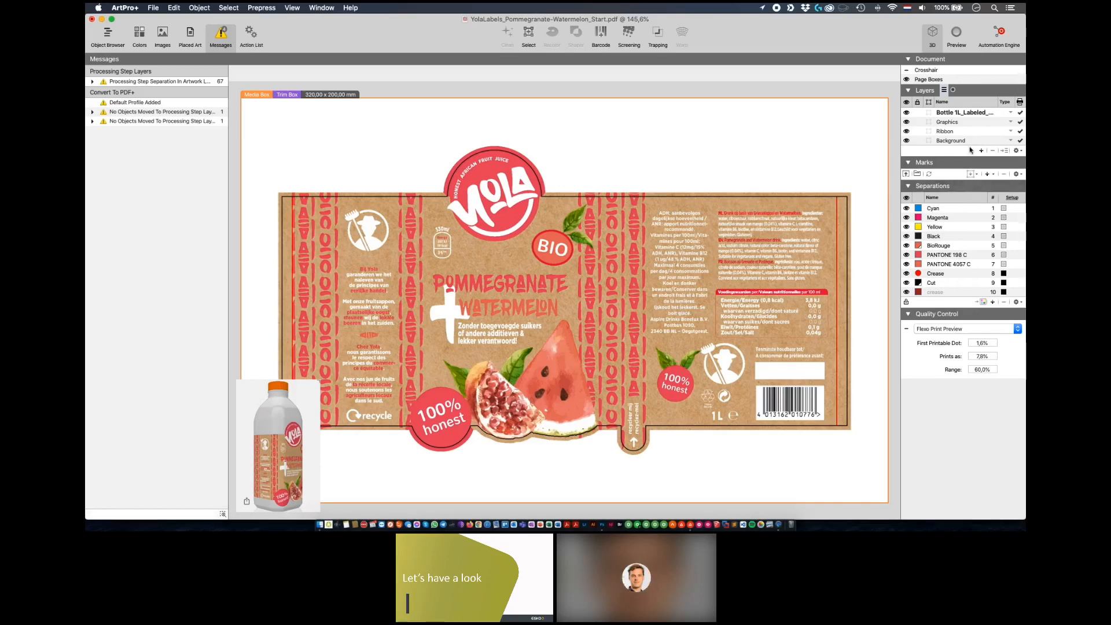
- Hide the 3D view of the bottle and clean up all artwork on the label
click(937, 37)
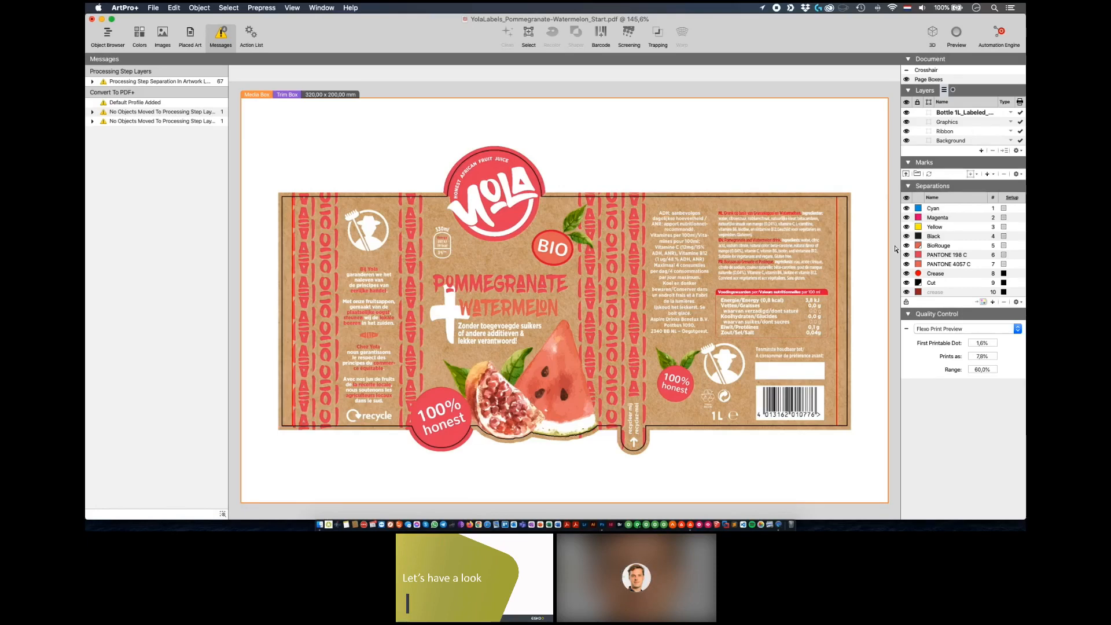
key(super+y)
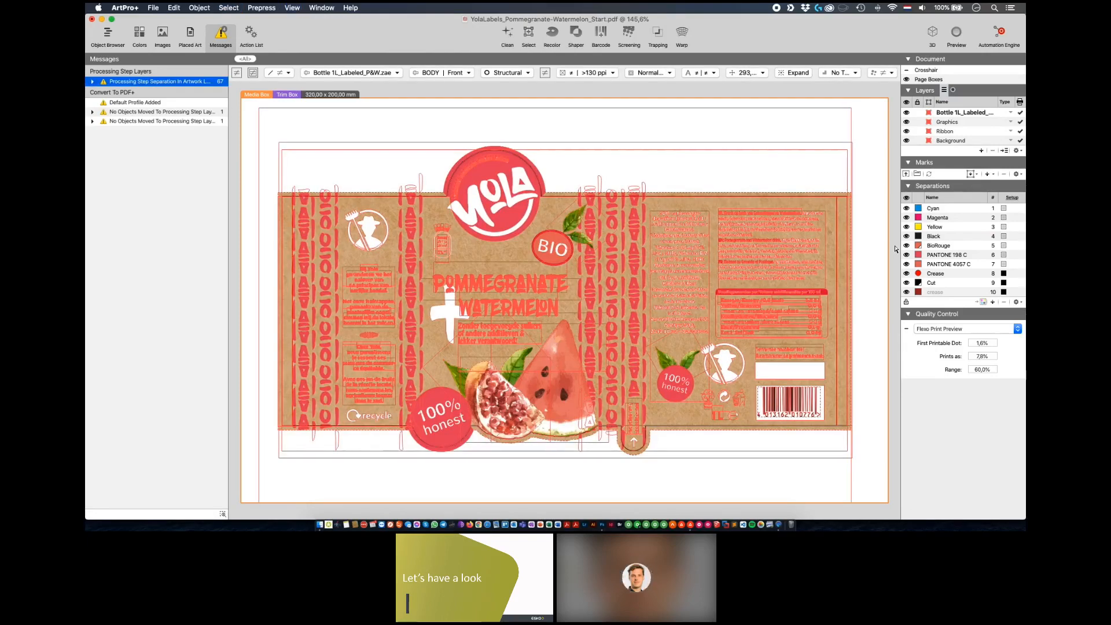
key(alt+super+c)
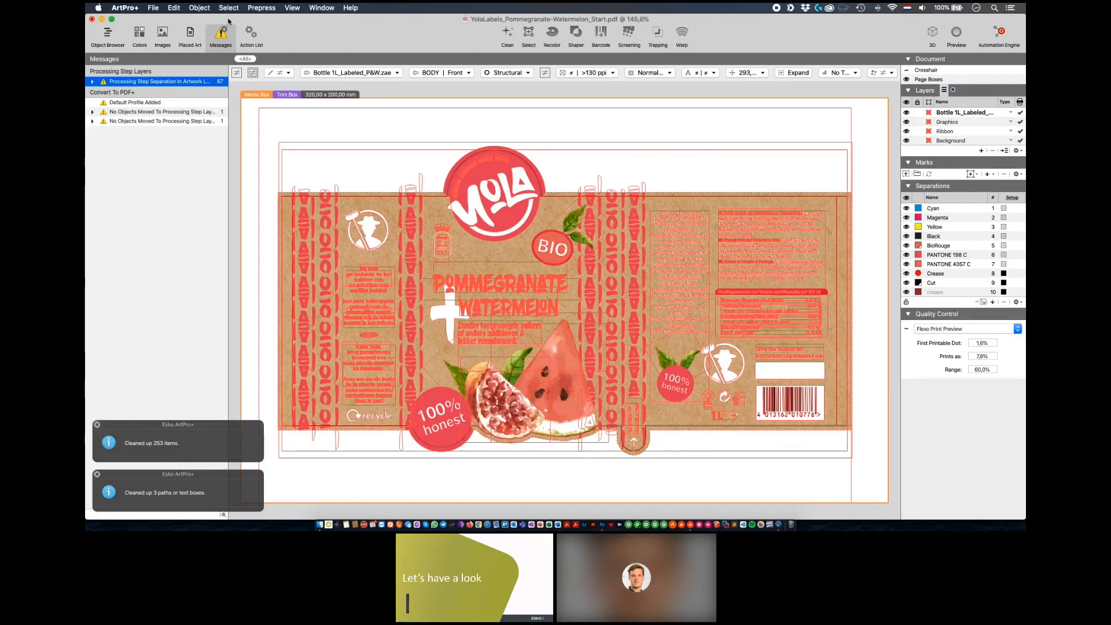
click(220, 33)
key(super+y)
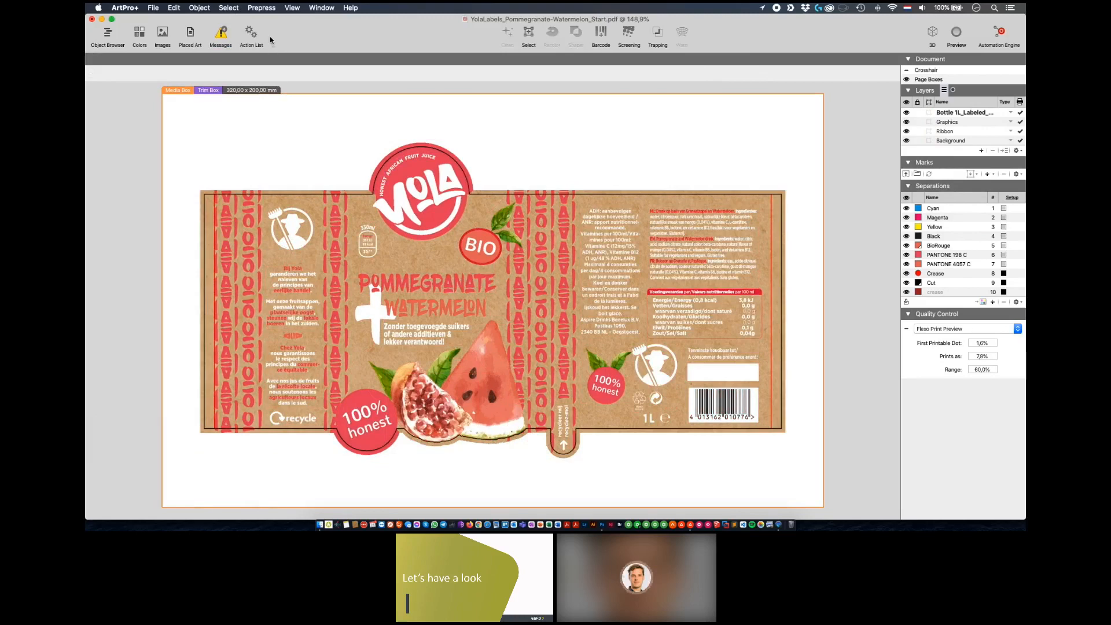
- Preflight the label with the AP+ Preflight Demo profile and review the two image resolution errors
click(261, 8)
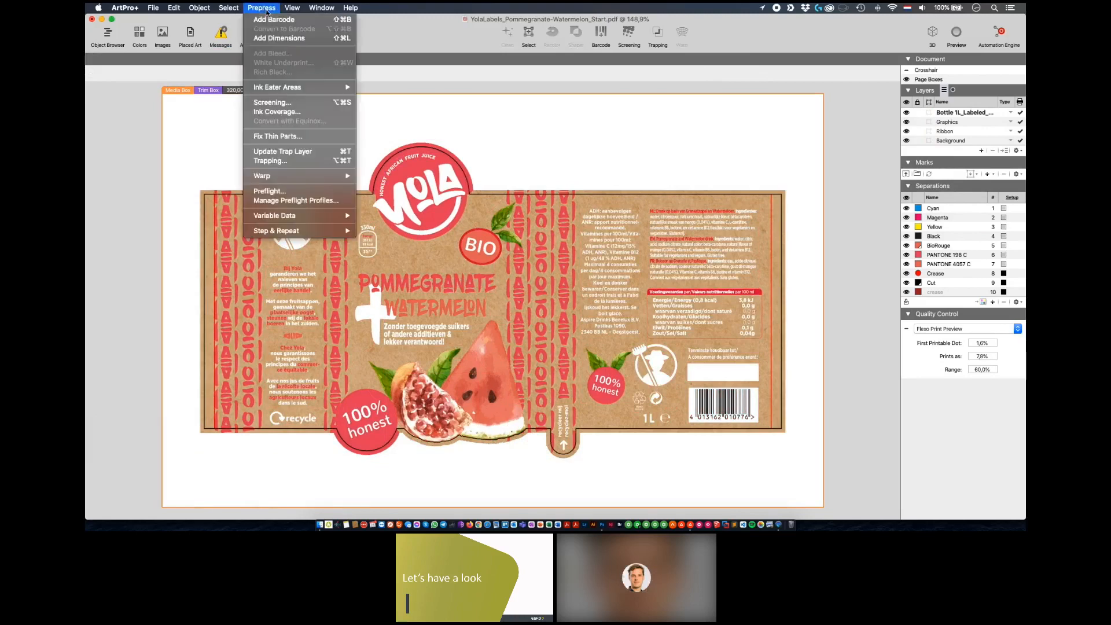
click(270, 192)
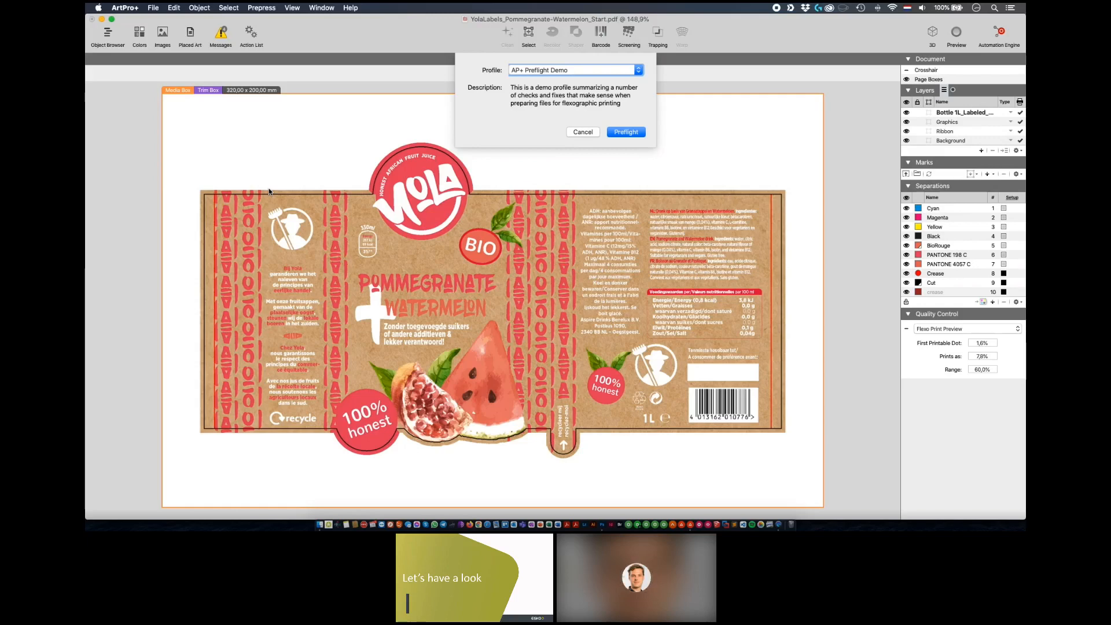
click(626, 133)
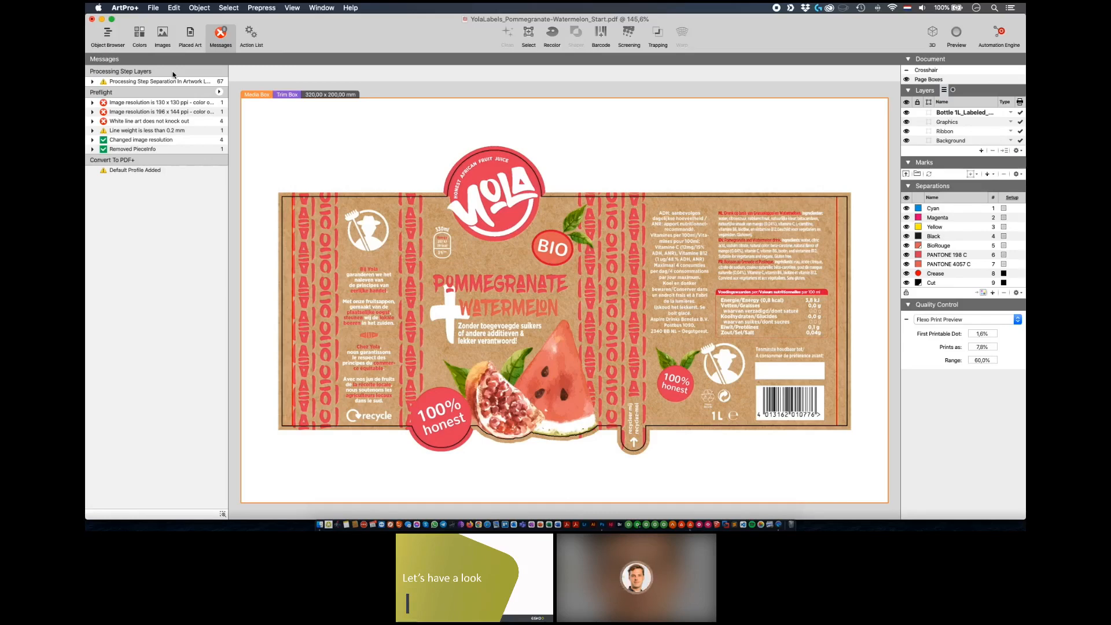
click(219, 92)
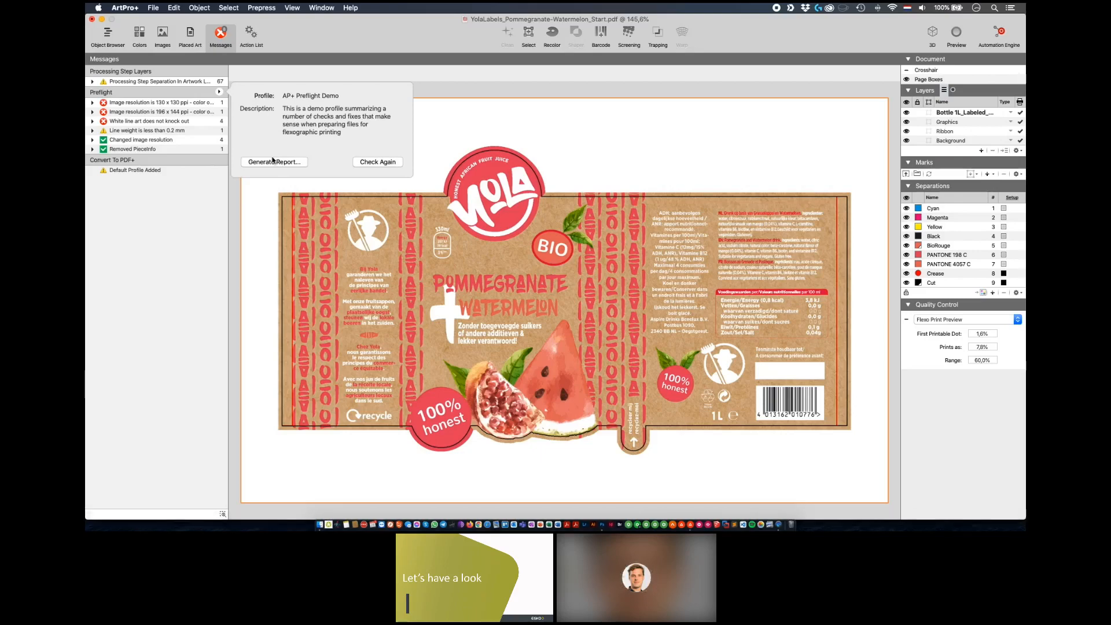
click(218, 92)
click(159, 102)
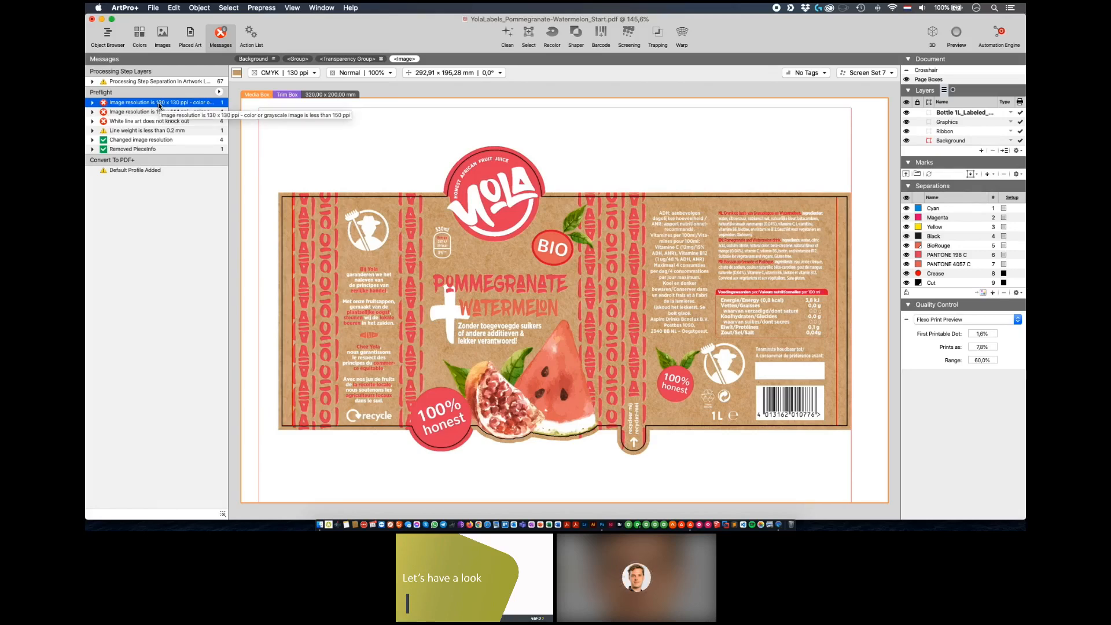
click(160, 111)
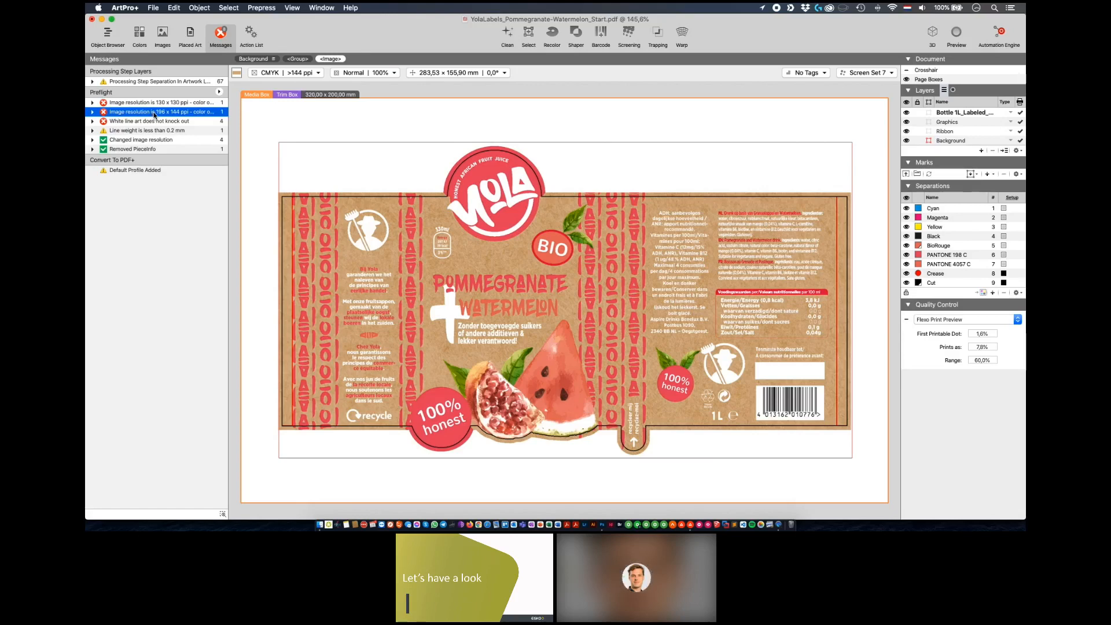
- Zoom in on the white bin symbol flagged by preflight and make its white fill knock out
click(149, 122)
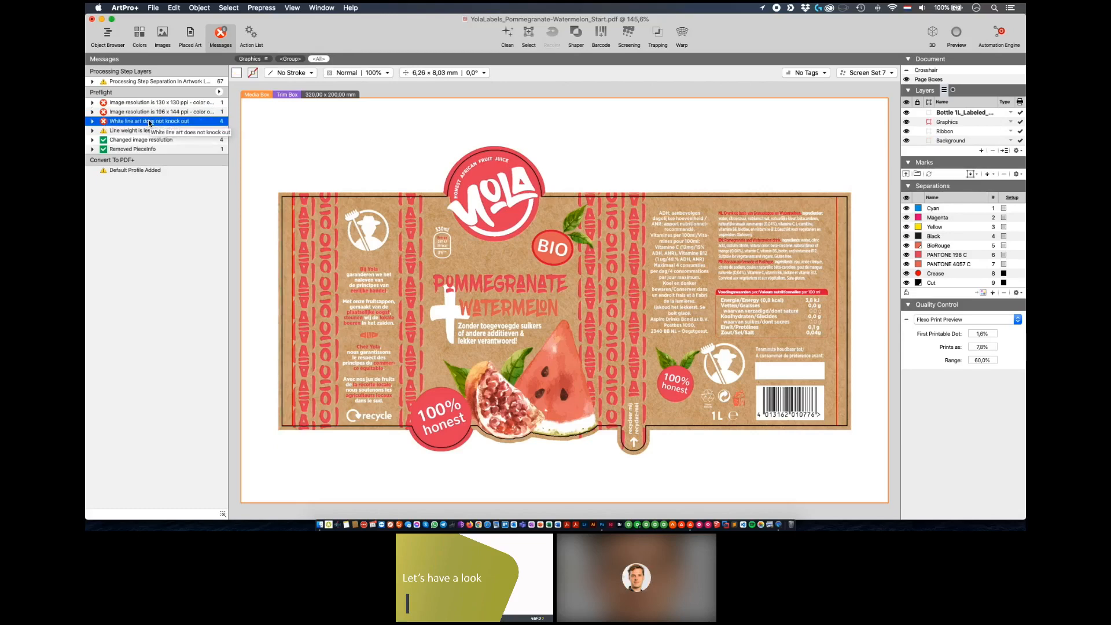
click(221, 513)
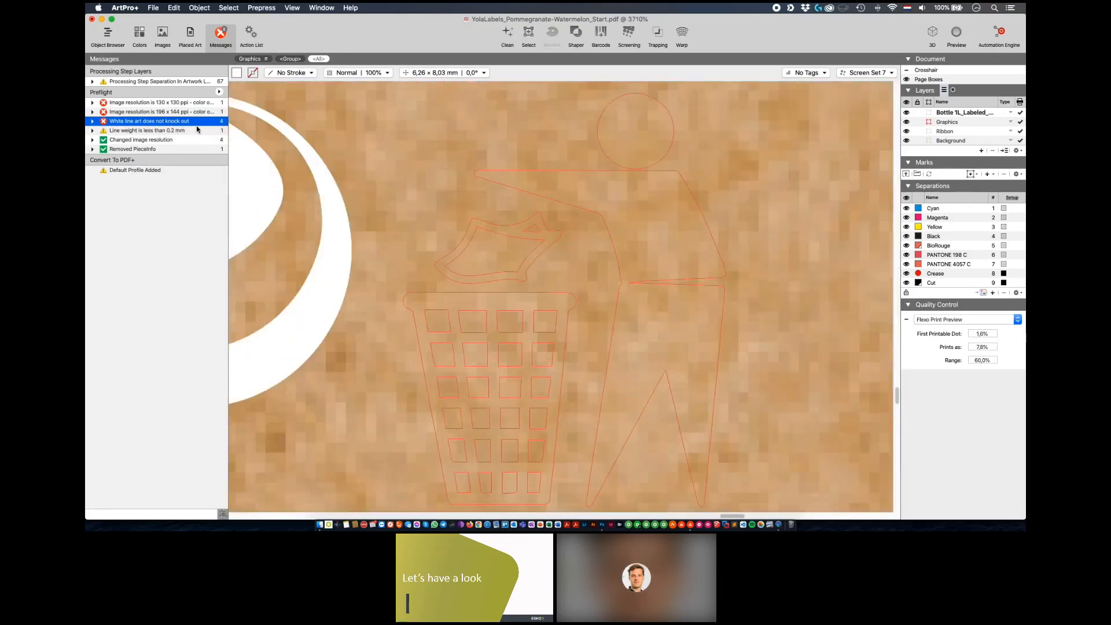
key(super+minus)
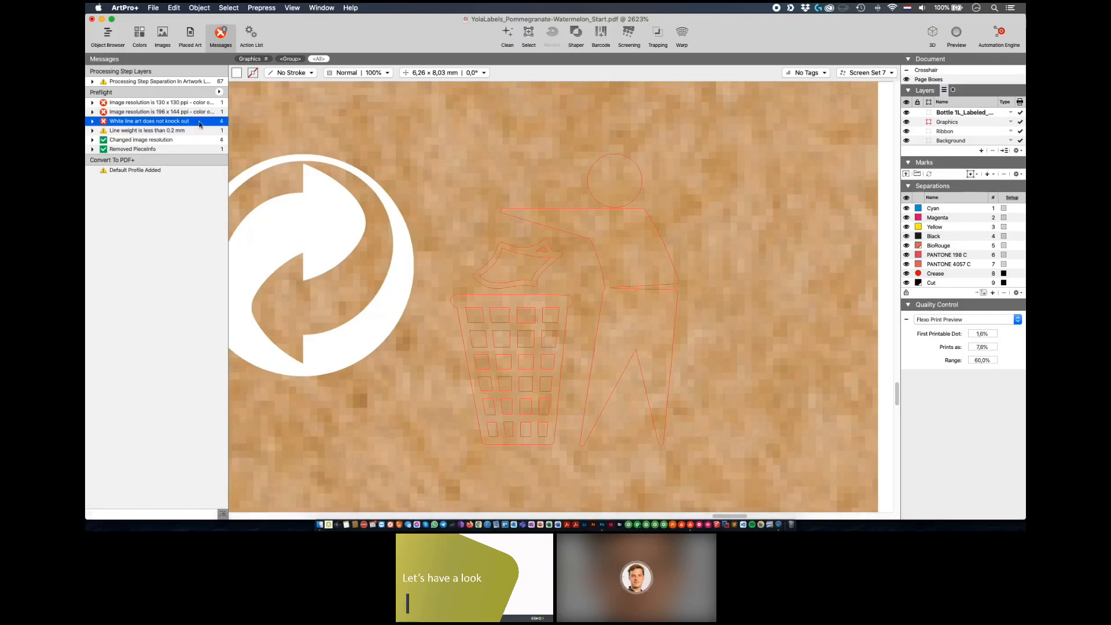
click(236, 73)
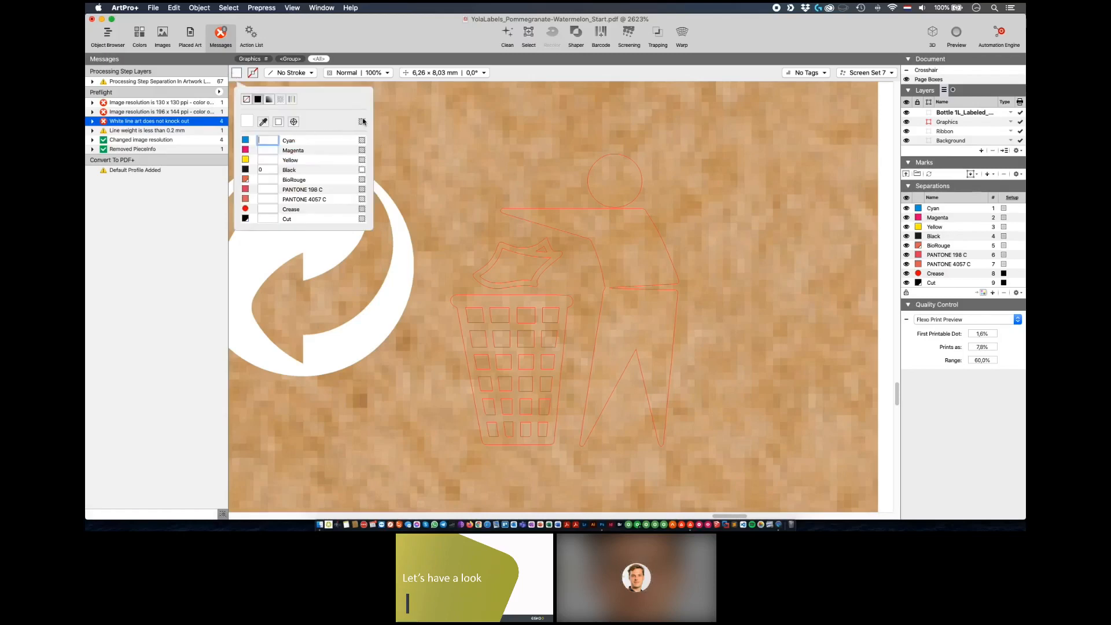
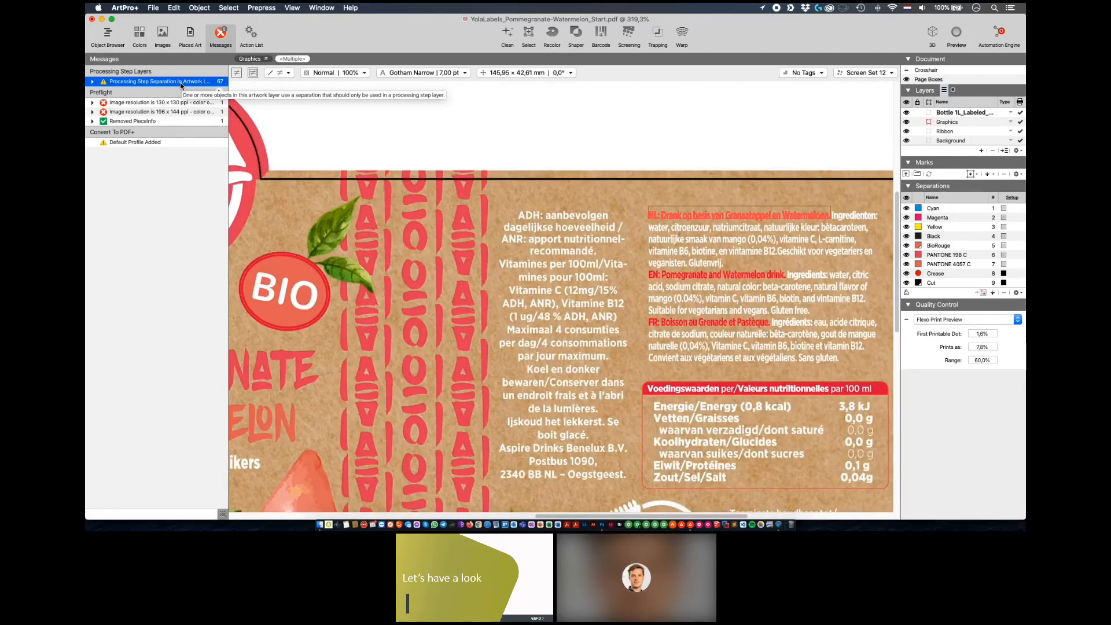
- Inspect the artwork flagged for a processing step separation and set Cut to 0 in its red magenta-yellow colour
key(super+y)
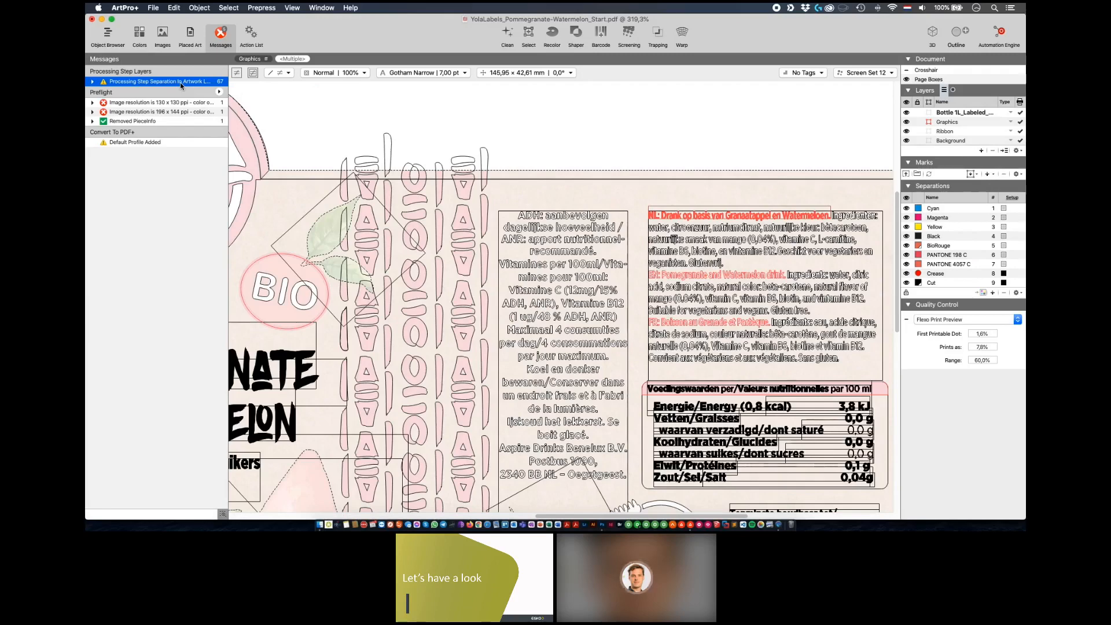
key(super+y)
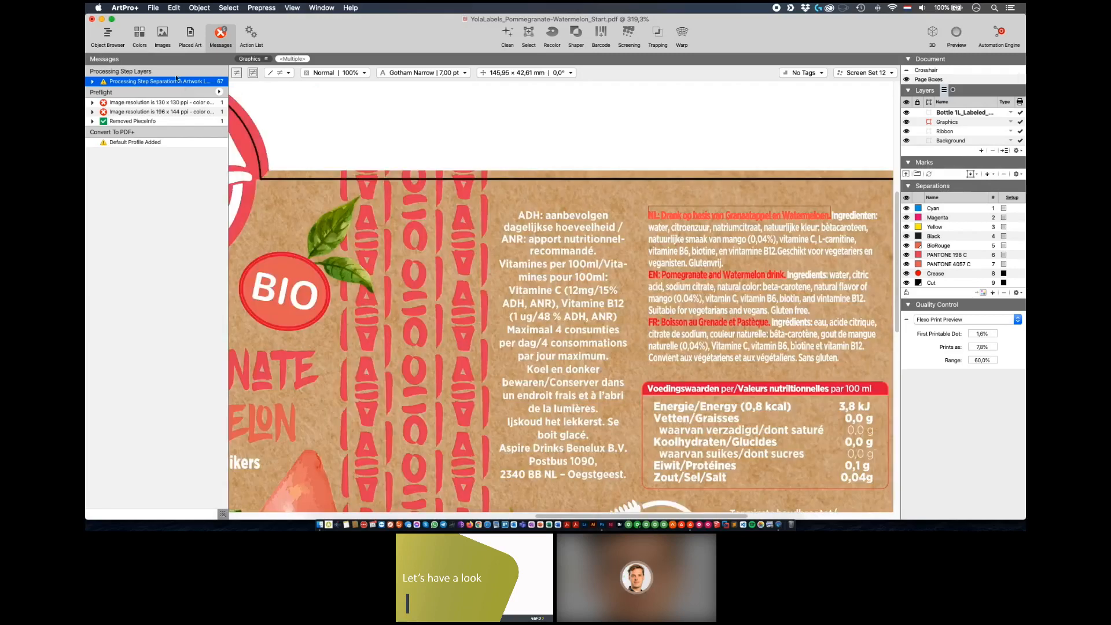
click(143, 32)
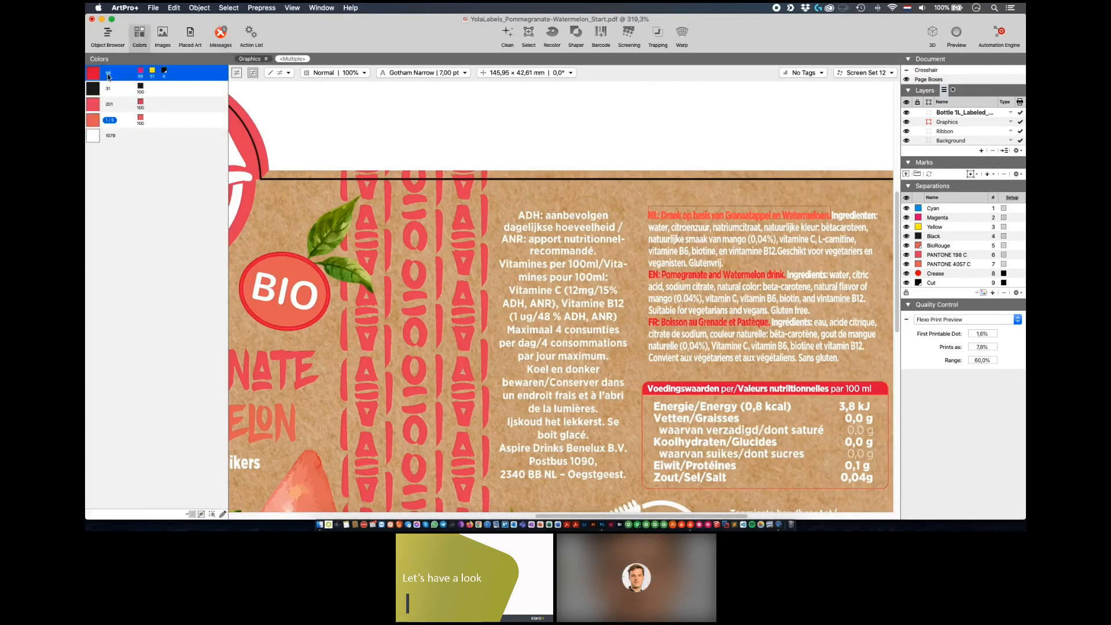
mouse_move(108, 76)
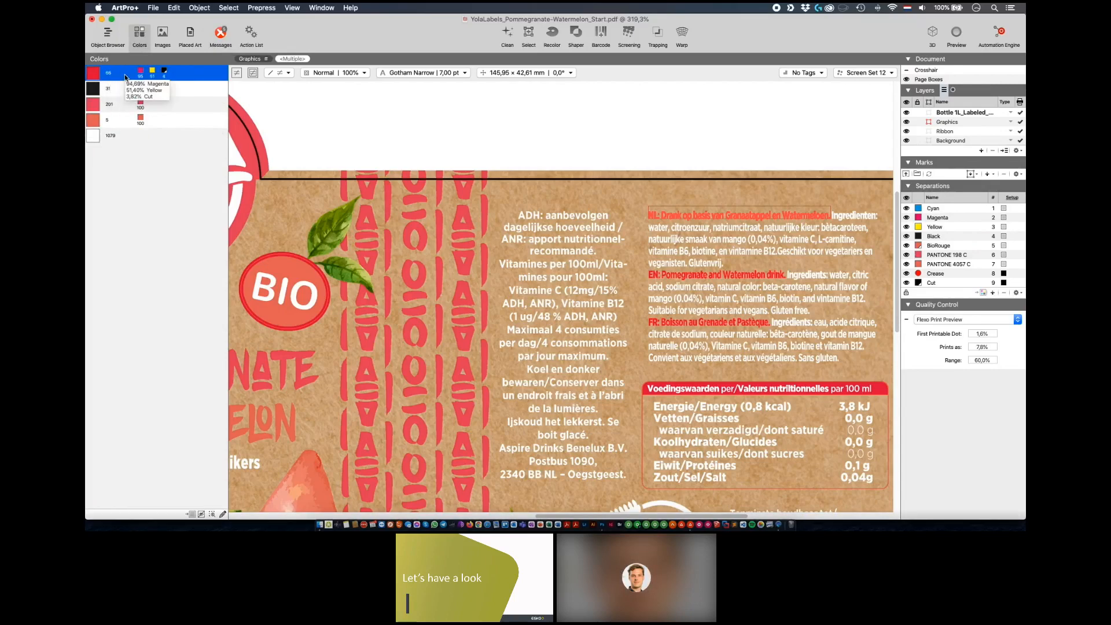
click(222, 515)
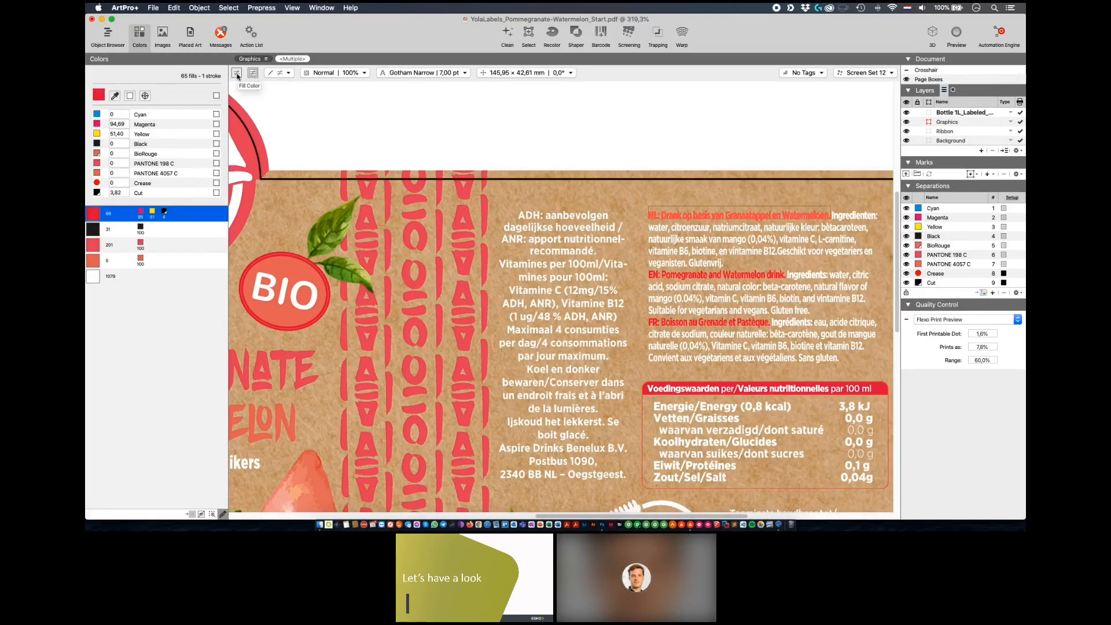
double_click(117, 192)
text(0)
key(Return)
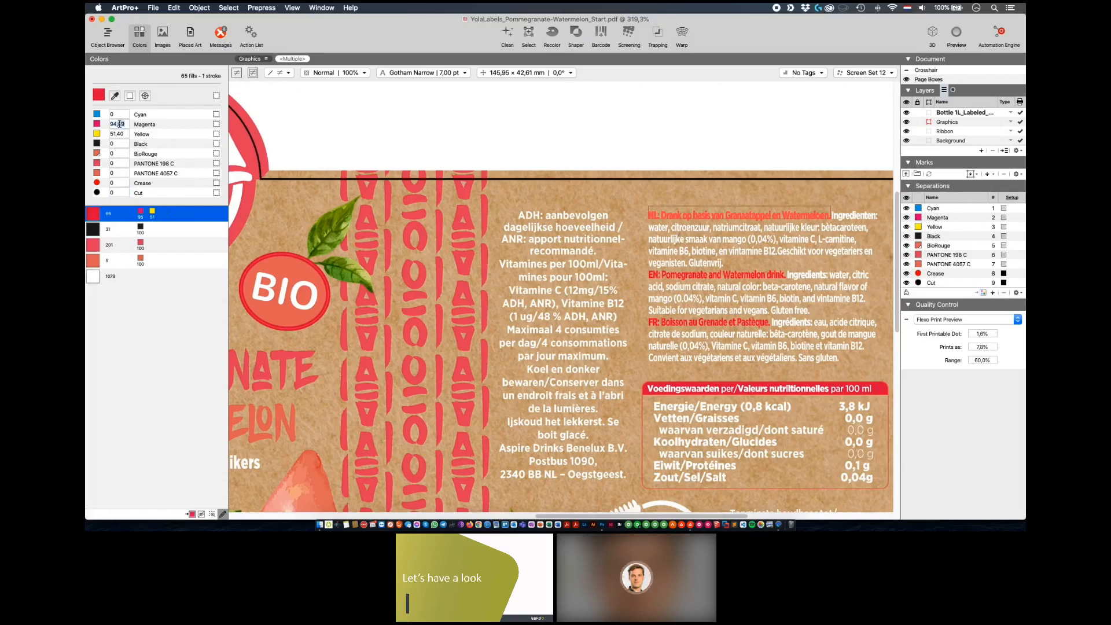
- Set the red colour to 100 Magenta and 50 Yellow for all objects that use it
double_click(119, 123)
text(100)
key(Tab)
text(50)
key(Return)
click(222, 514)
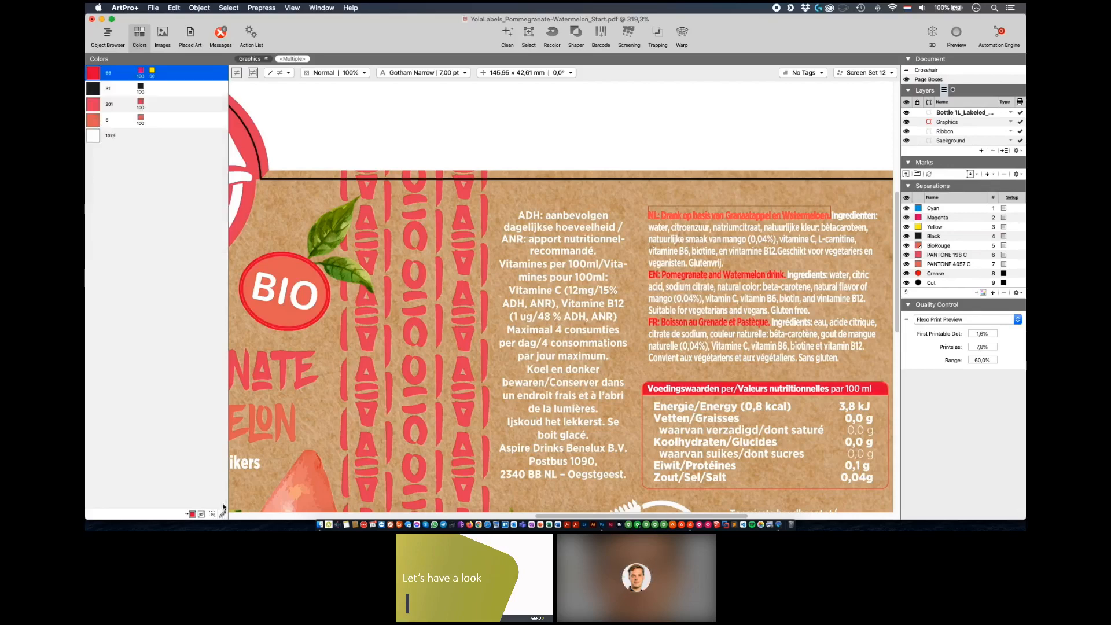
click(349, 139)
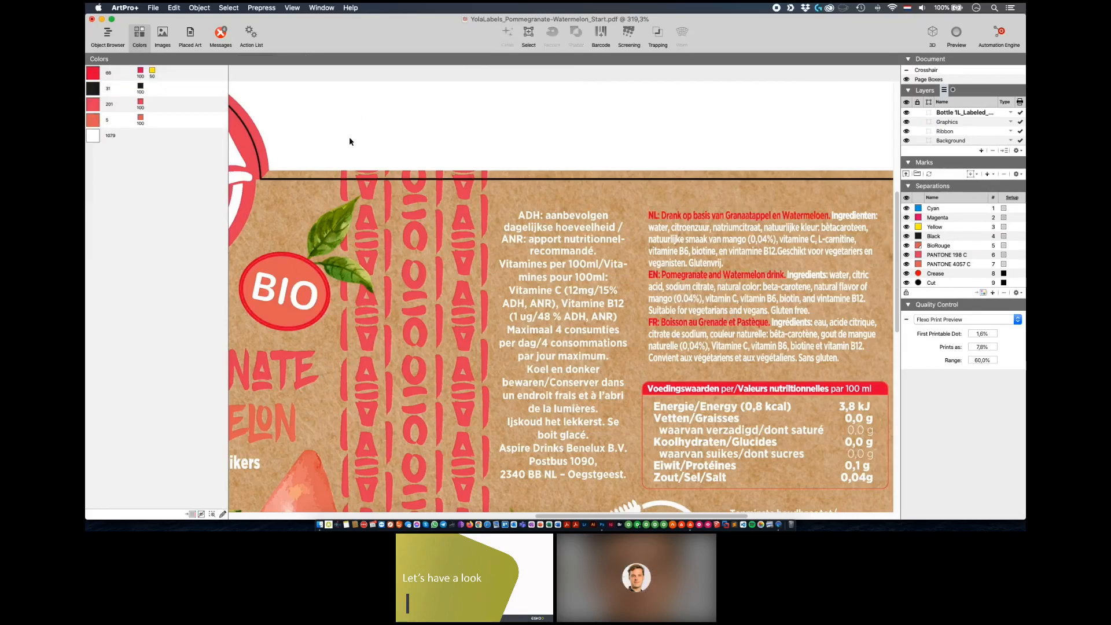
- Examine the BioRouge, PANTONE 198 C and PANTONE 4057 C separations one at a time across the whole label and restore all separations
click(951, 275)
click(949, 283)
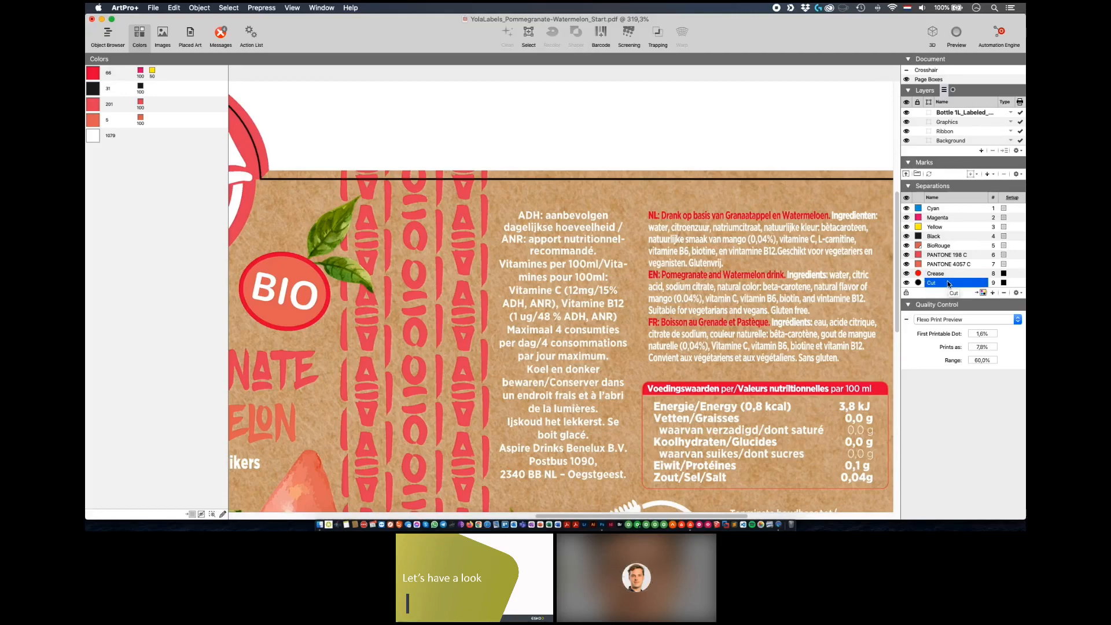
key(super+0)
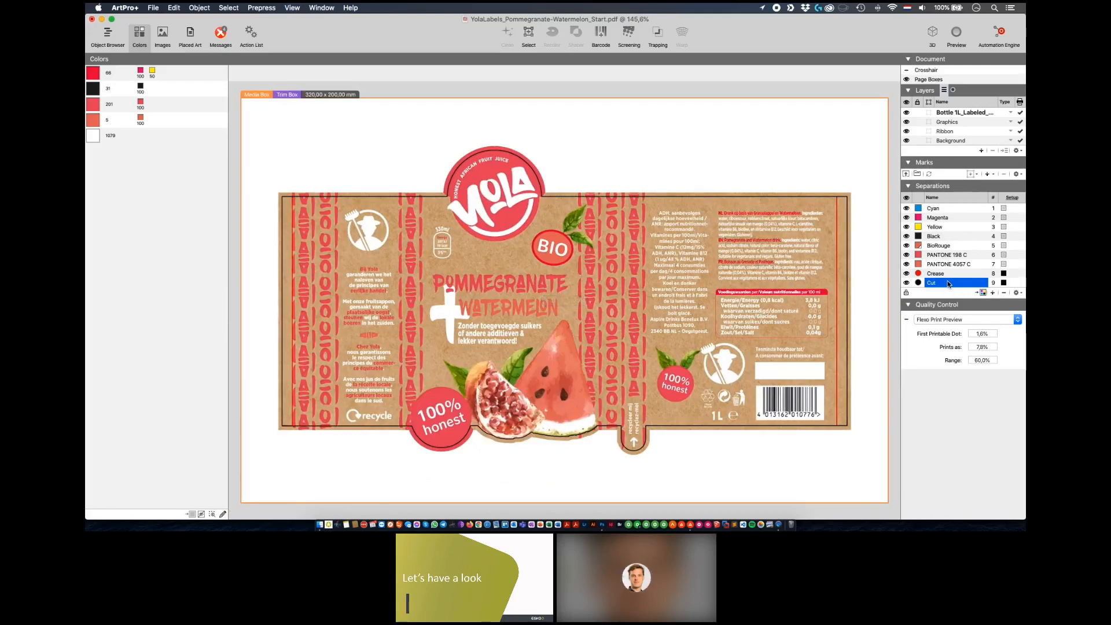
key(5)
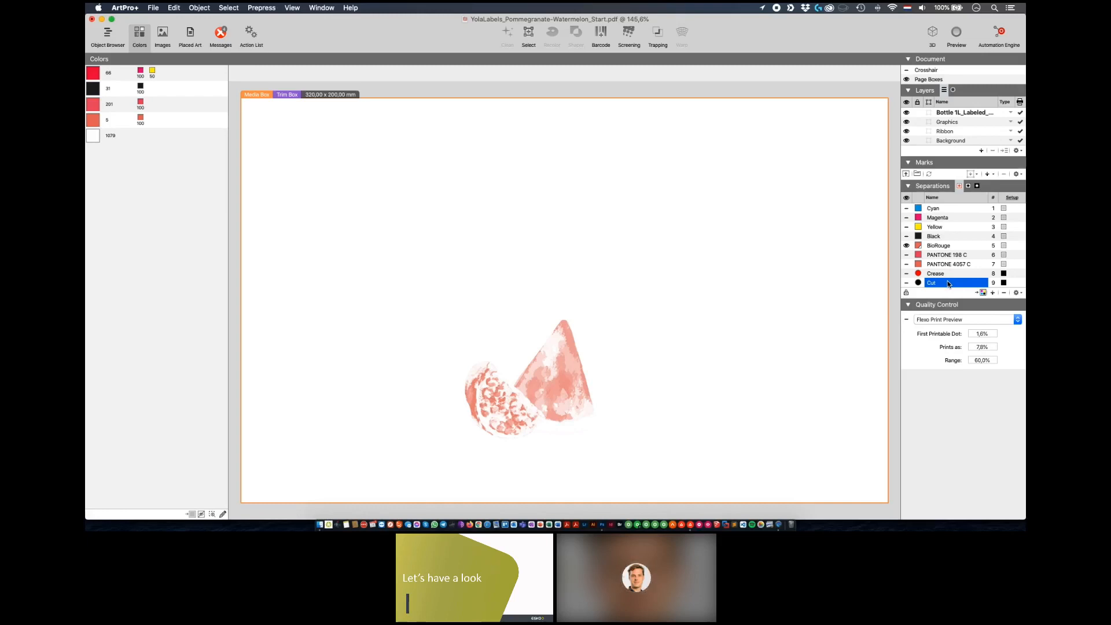
key(6)
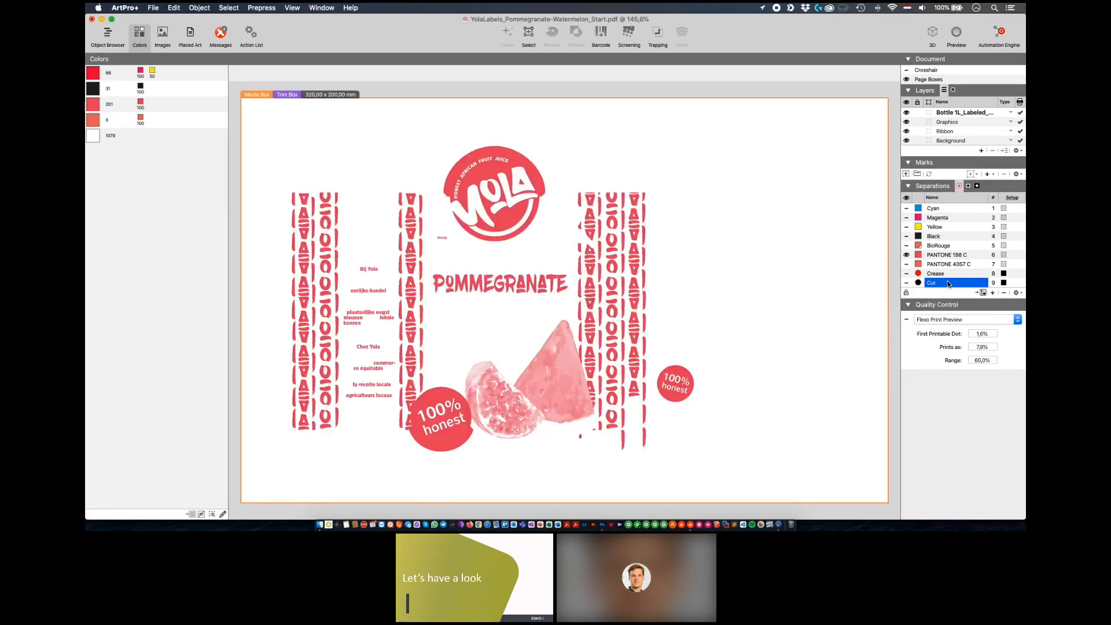
key(7)
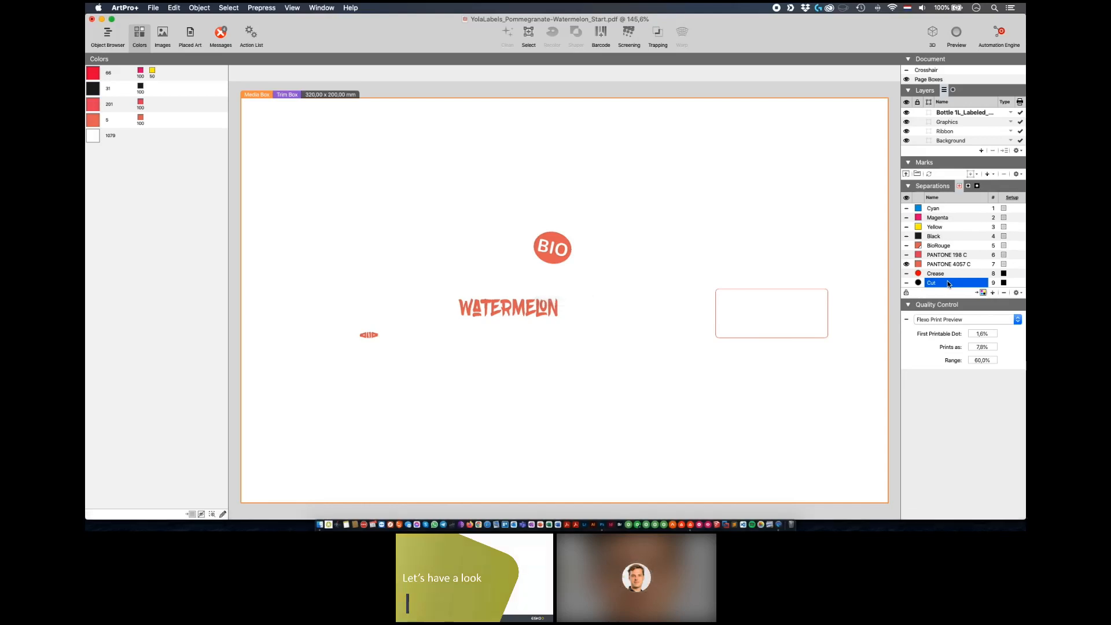
key(6)
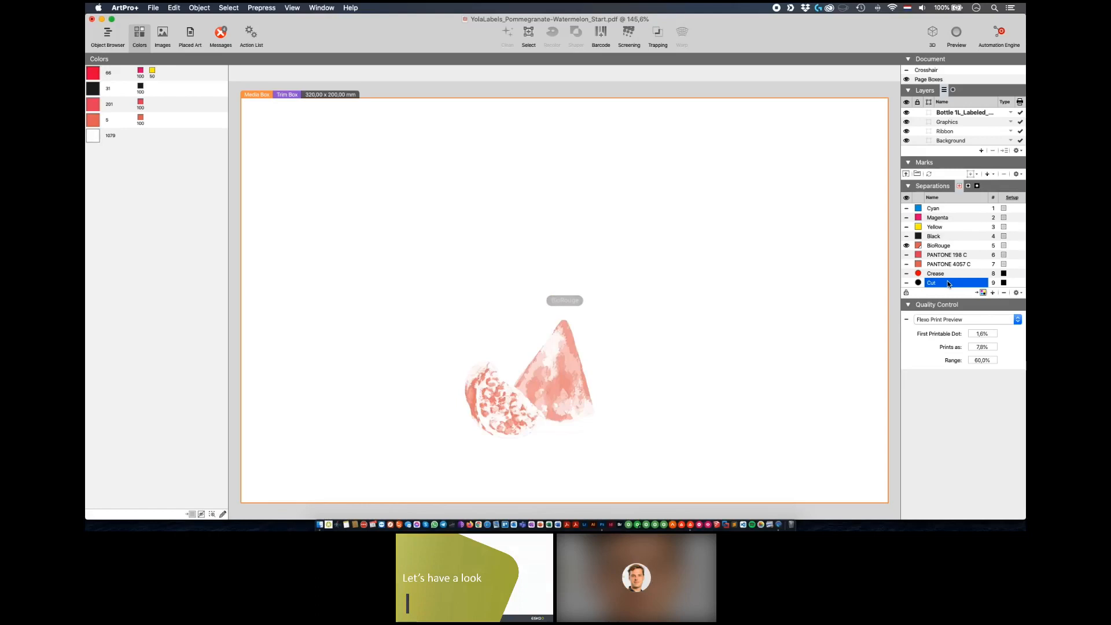
key(7)
key(0)
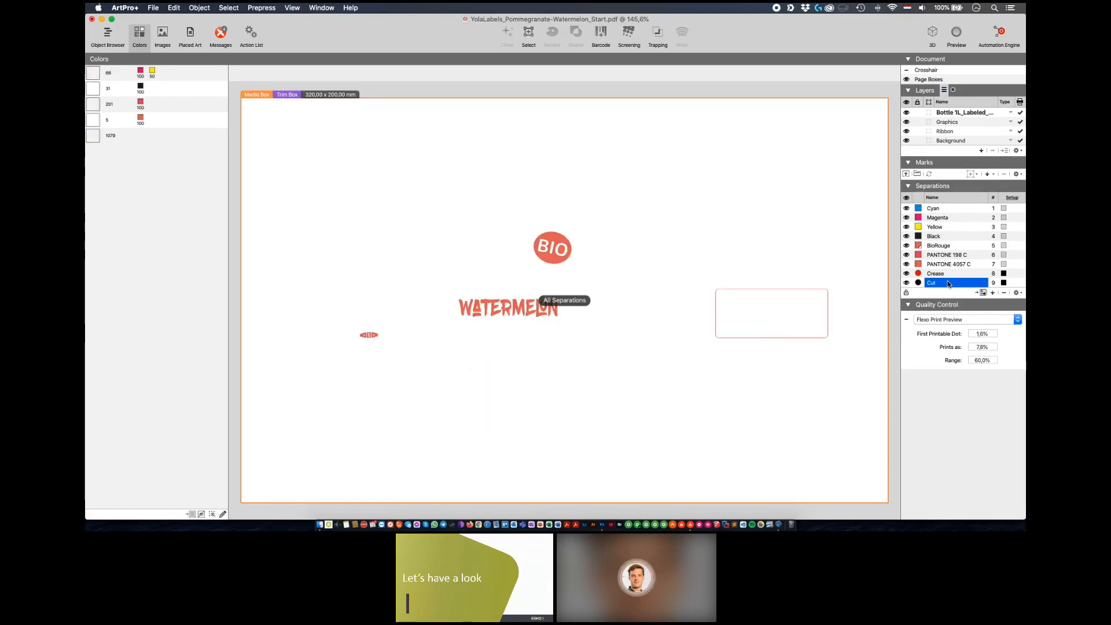
- Merge the BioRouge separation into PANTONE 4057 C
click(939, 246)
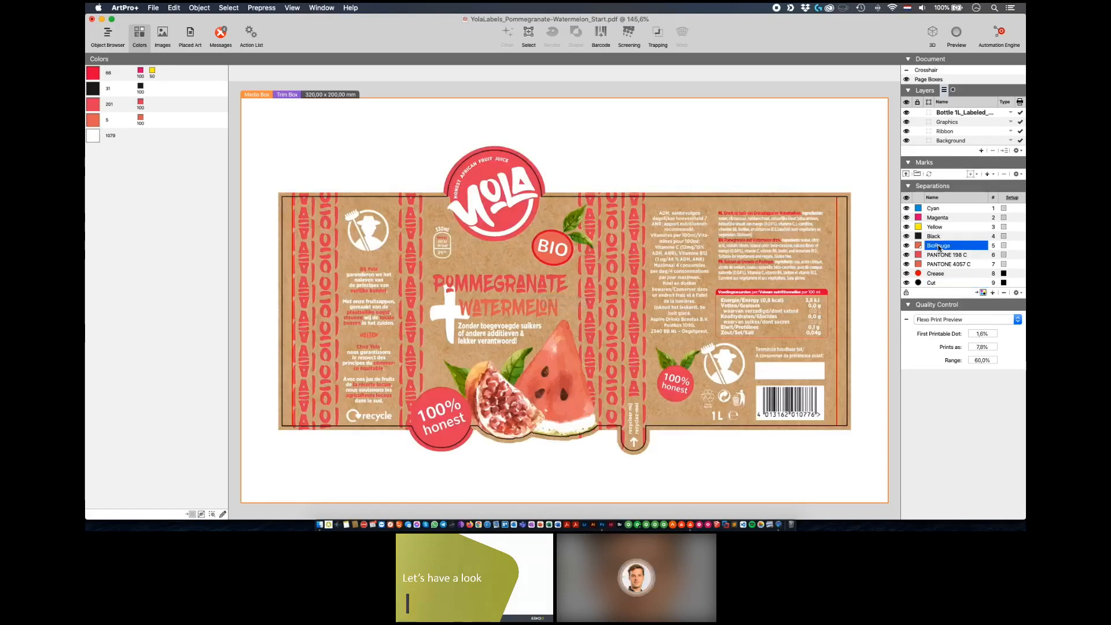
drag(938, 247, 940, 266)
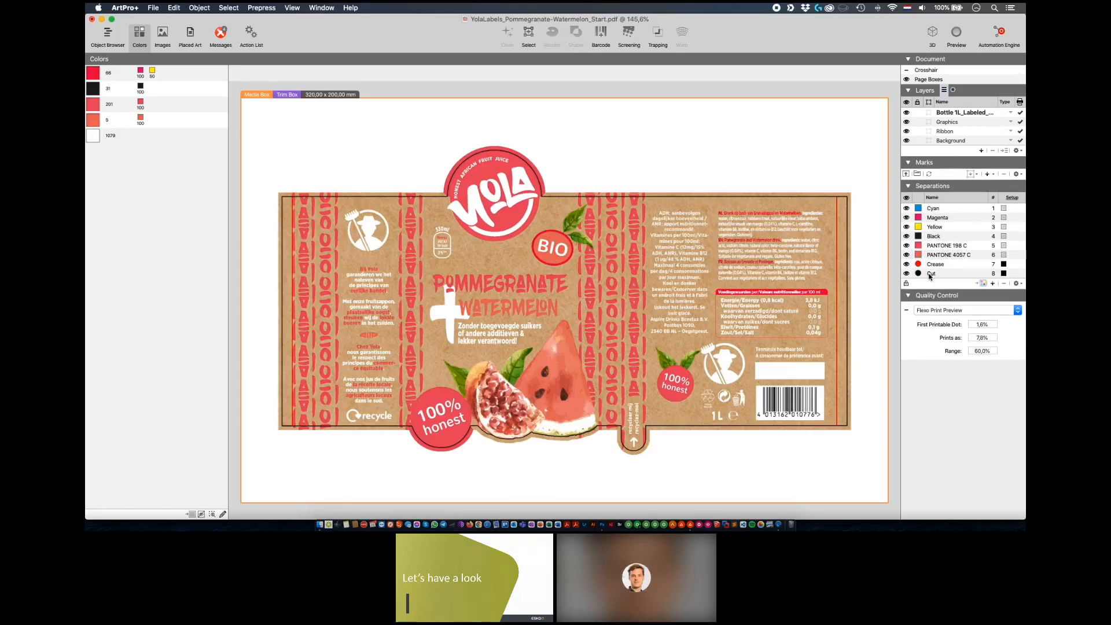
- Examine how the white ADH/ANR vitamin text block is built, both close up and in outline view
click(697, 267)
double_click(693, 271)
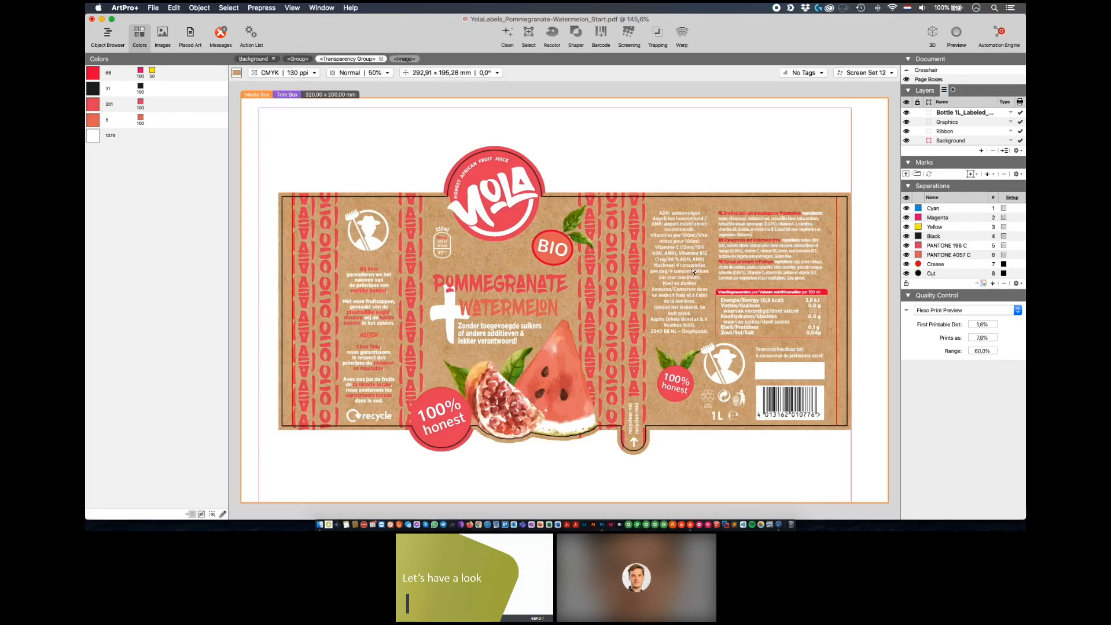
click(693, 270)
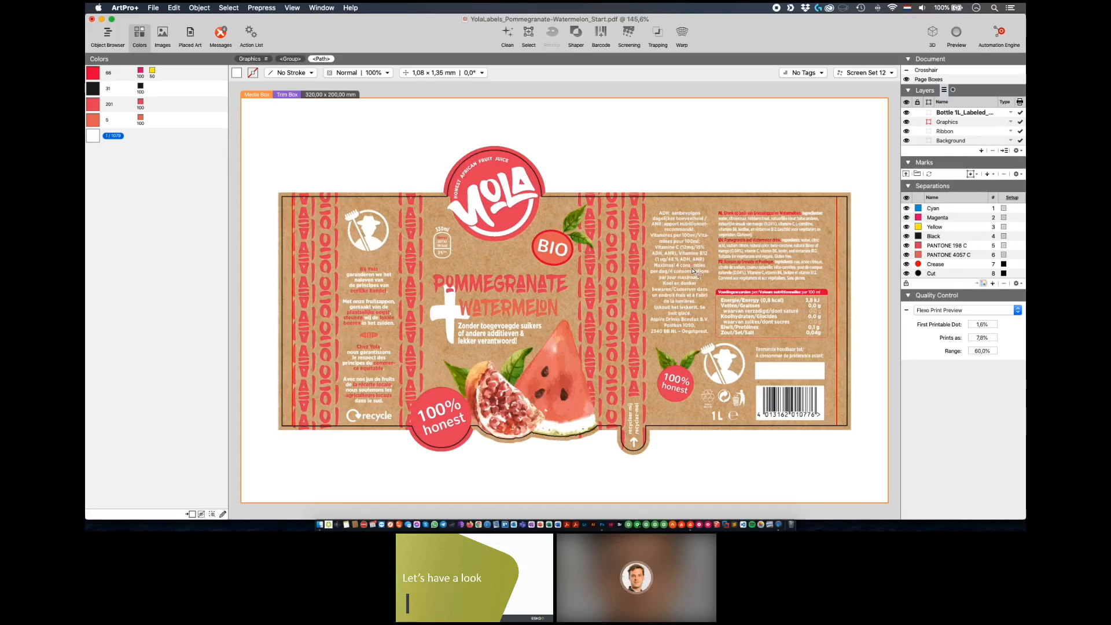
click(693, 270)
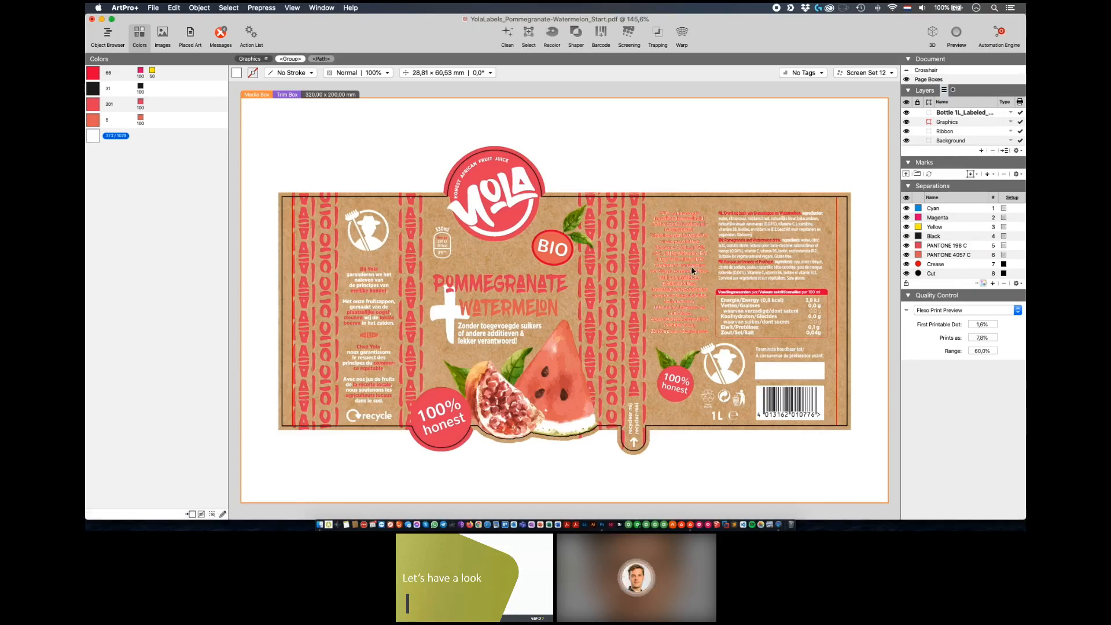
key(super+shift+0)
key(super+minus)
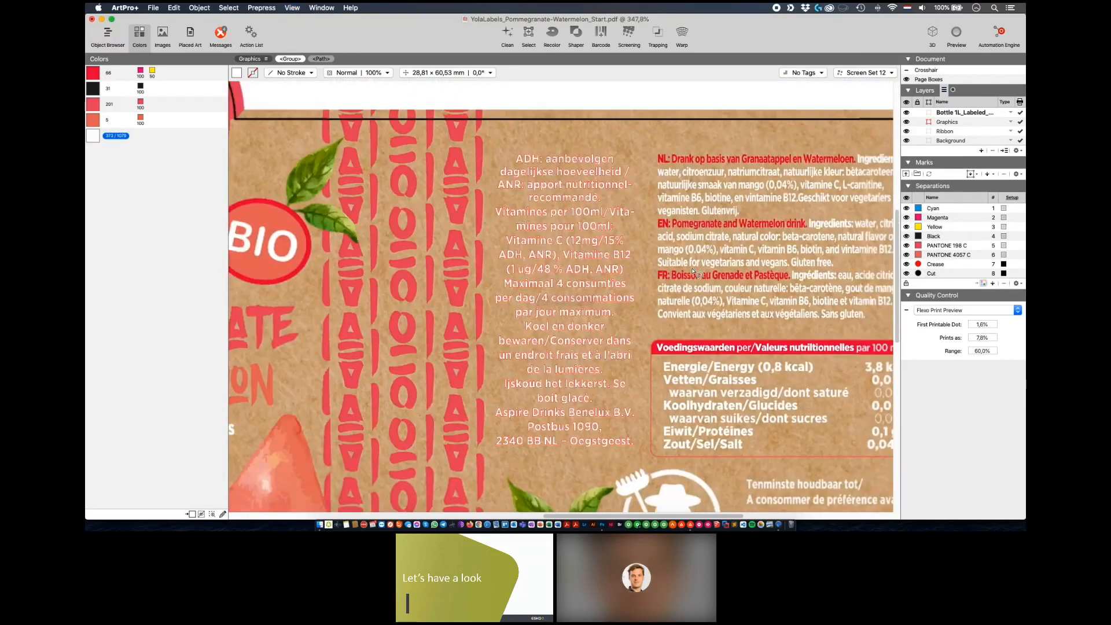
click(655, 268)
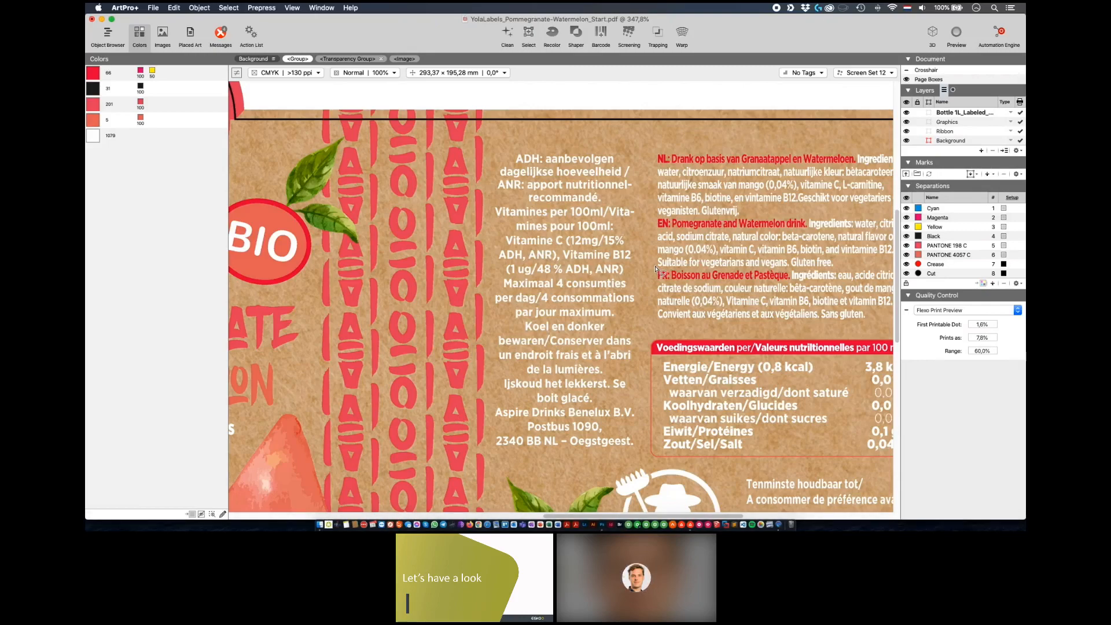
key(super+y)
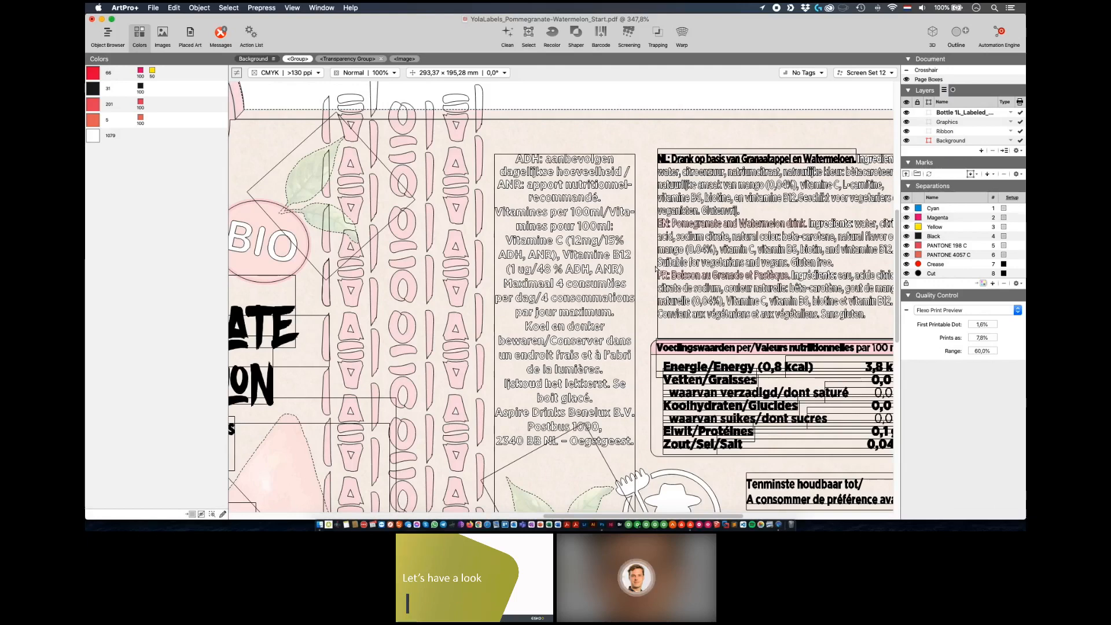
key(super+y)
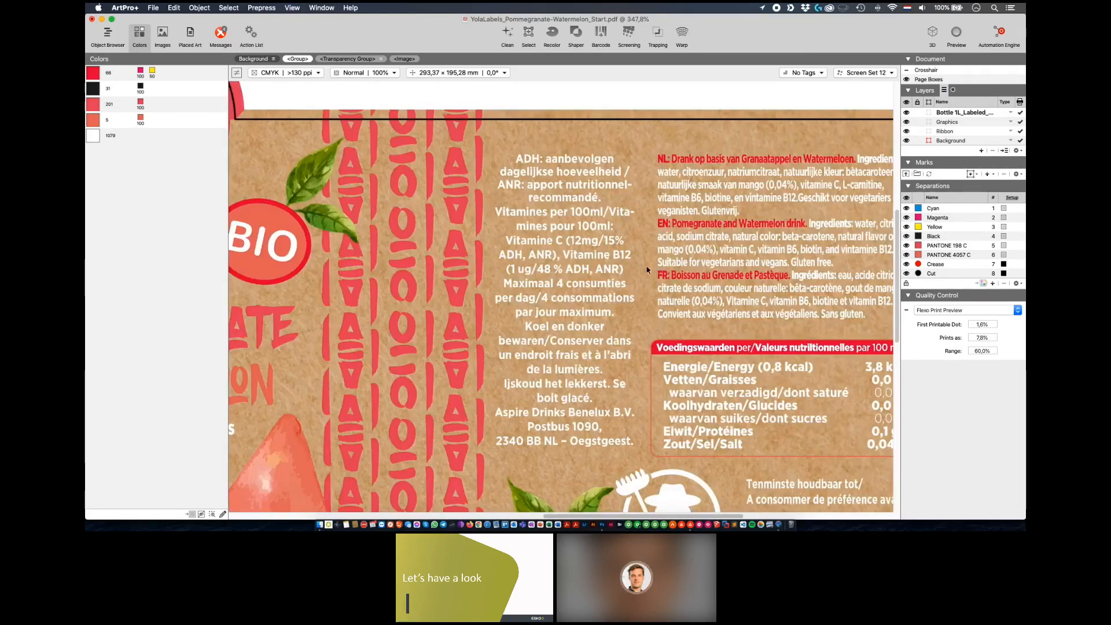
- Convert the outlined ADH/ANR vitamin text block to live text, with Dutch as language and 0,0° rotation
click(604, 269)
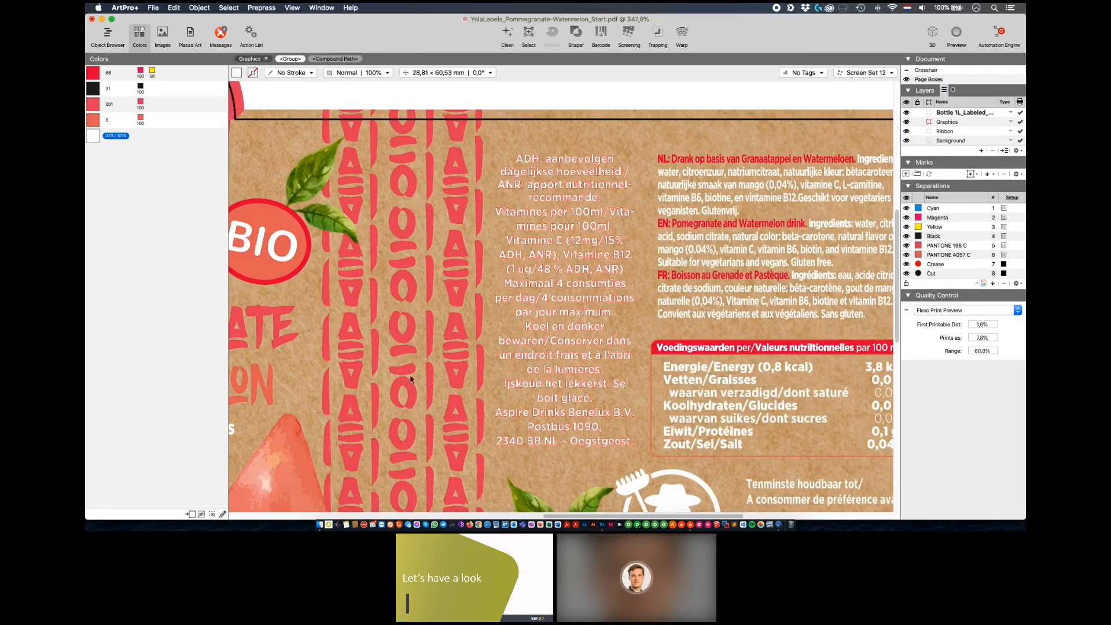
click(200, 8)
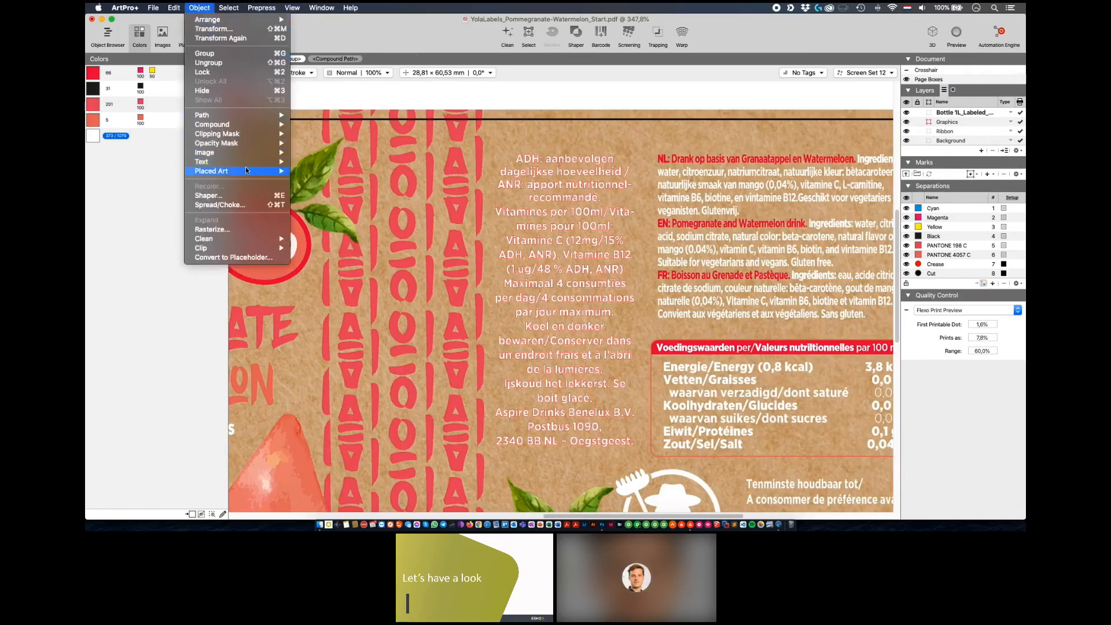
mouse_move(254, 162)
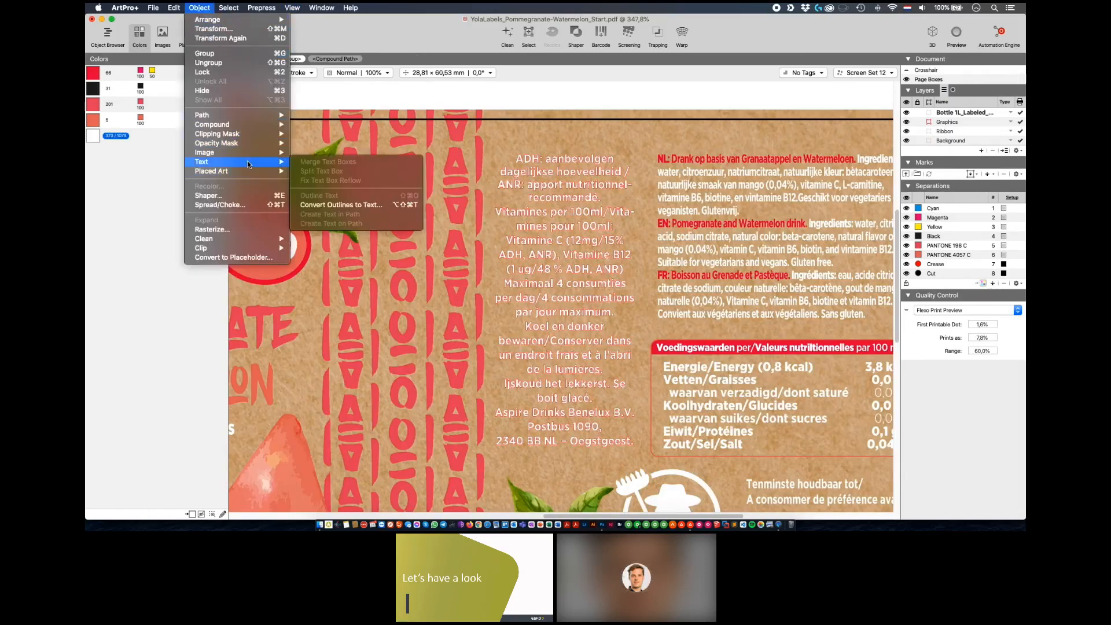
click(355, 206)
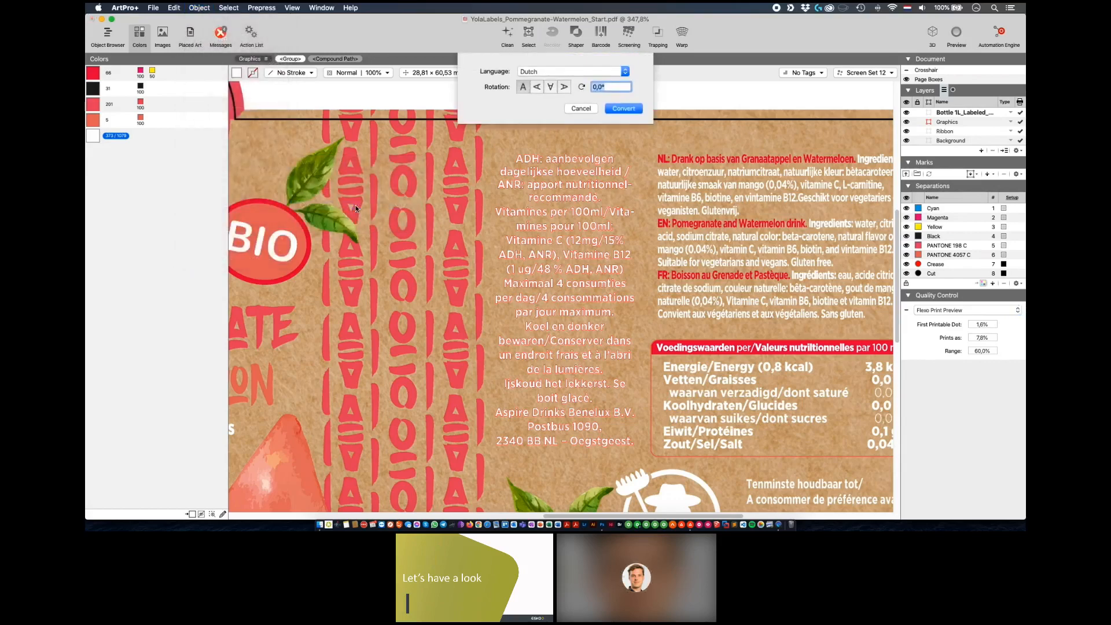
click(610, 107)
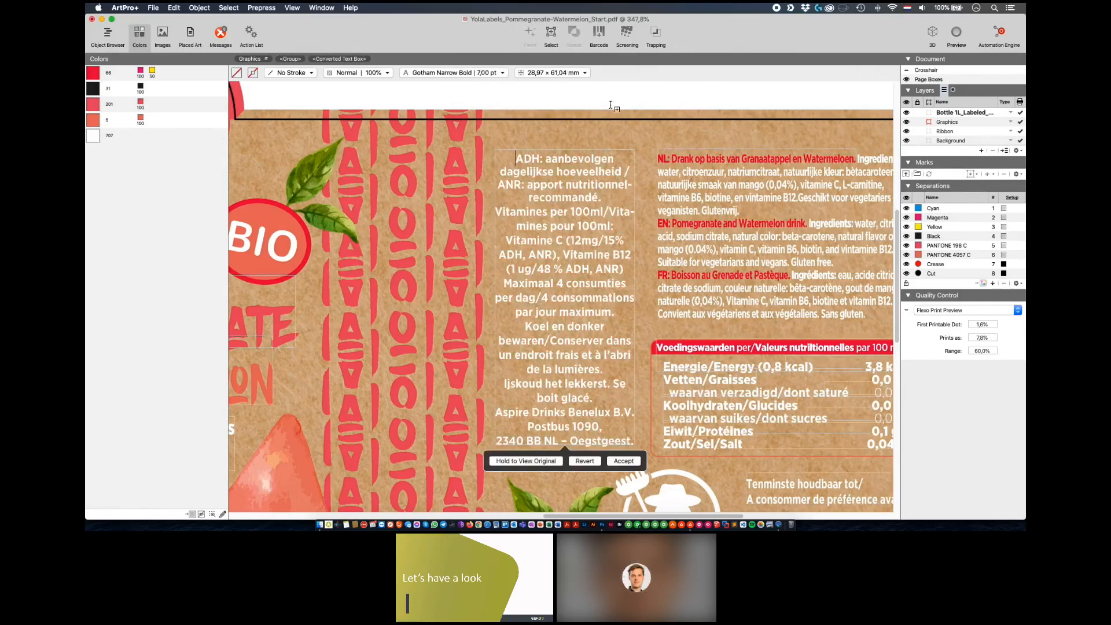
- Try Menlo Bold from the best matching fonts on all of the converted vitamin text
key(super+a)
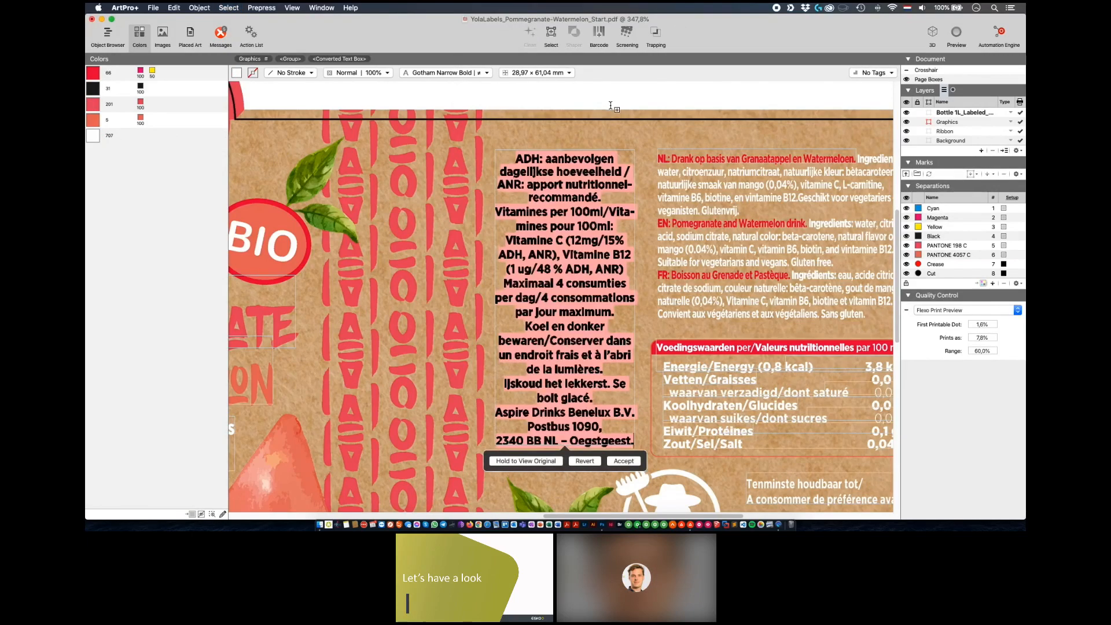
click(445, 79)
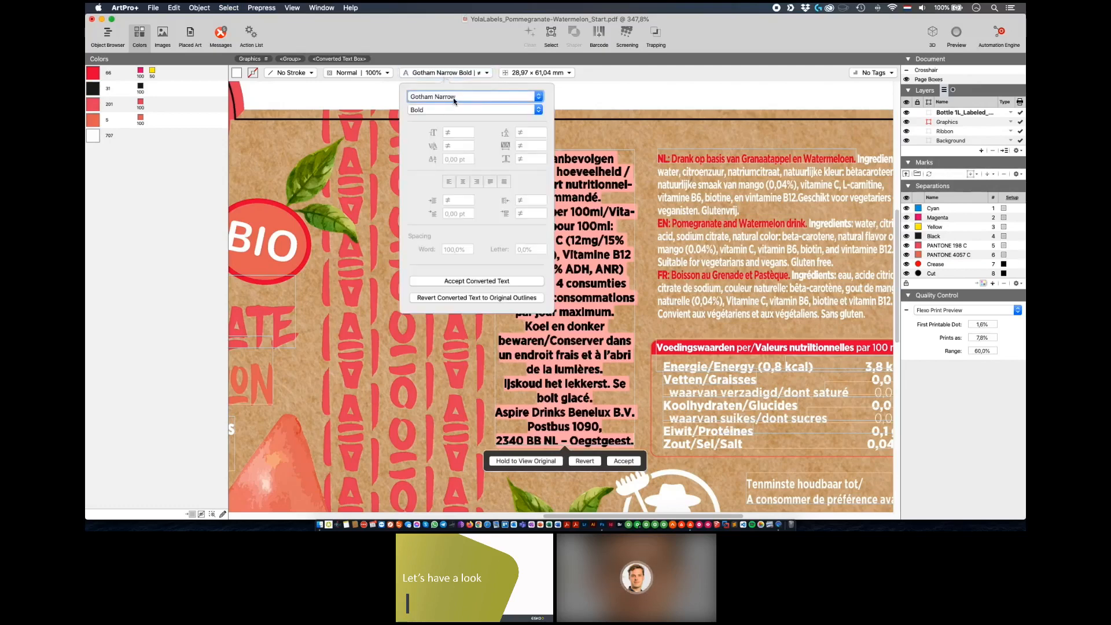
click(454, 102)
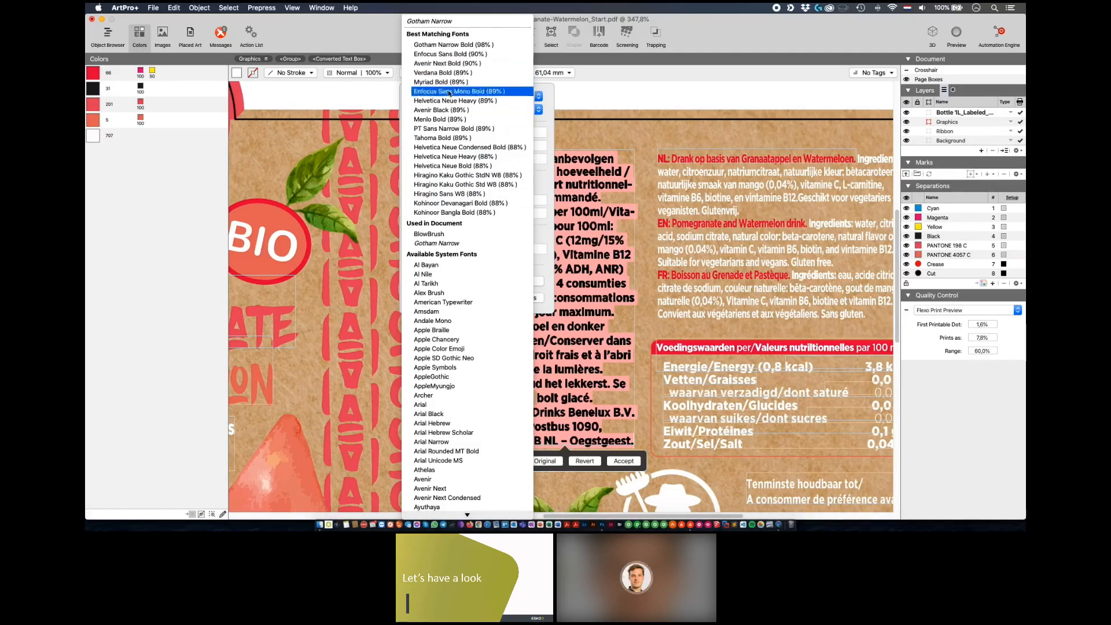
click(450, 91)
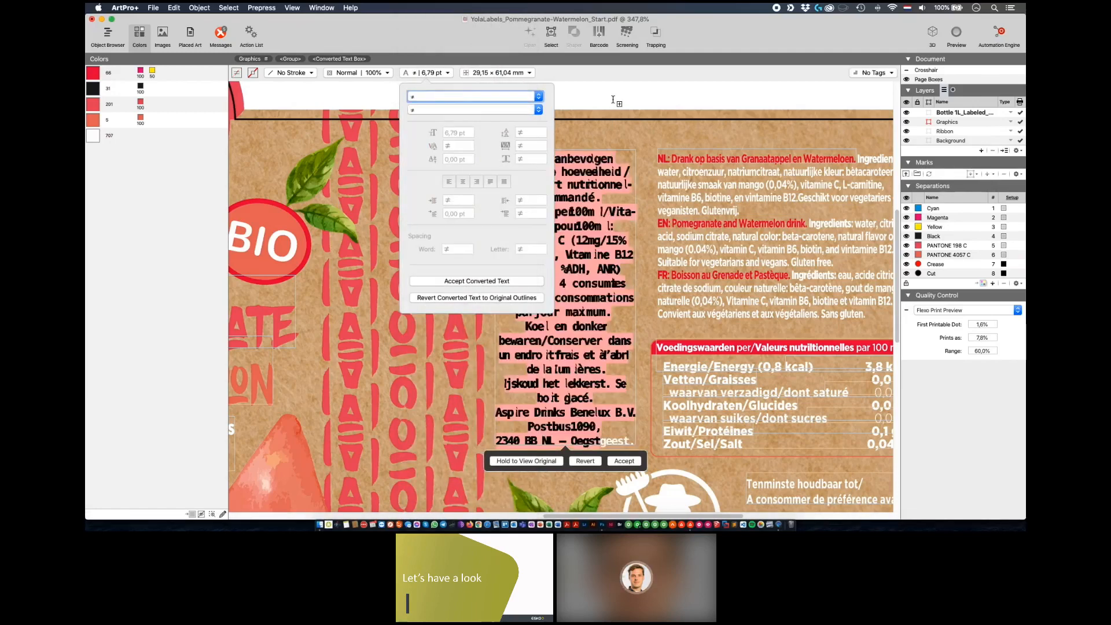
click(613, 100)
- Try Avenir Black on the whole converted vitamin text block and deselect it to view the result
click(428, 74)
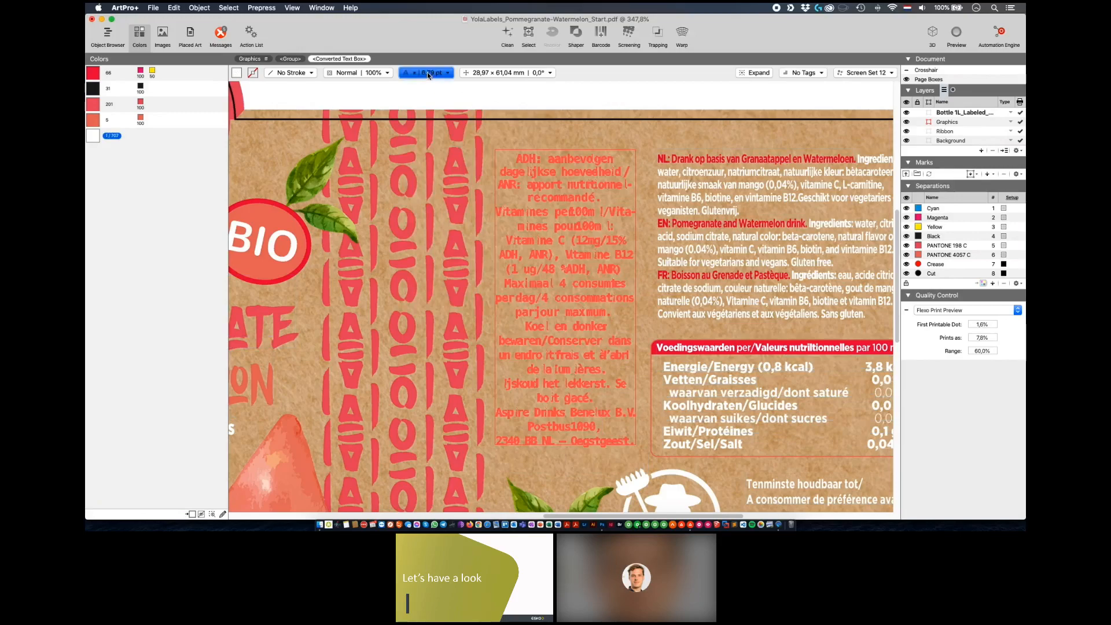
click(443, 97)
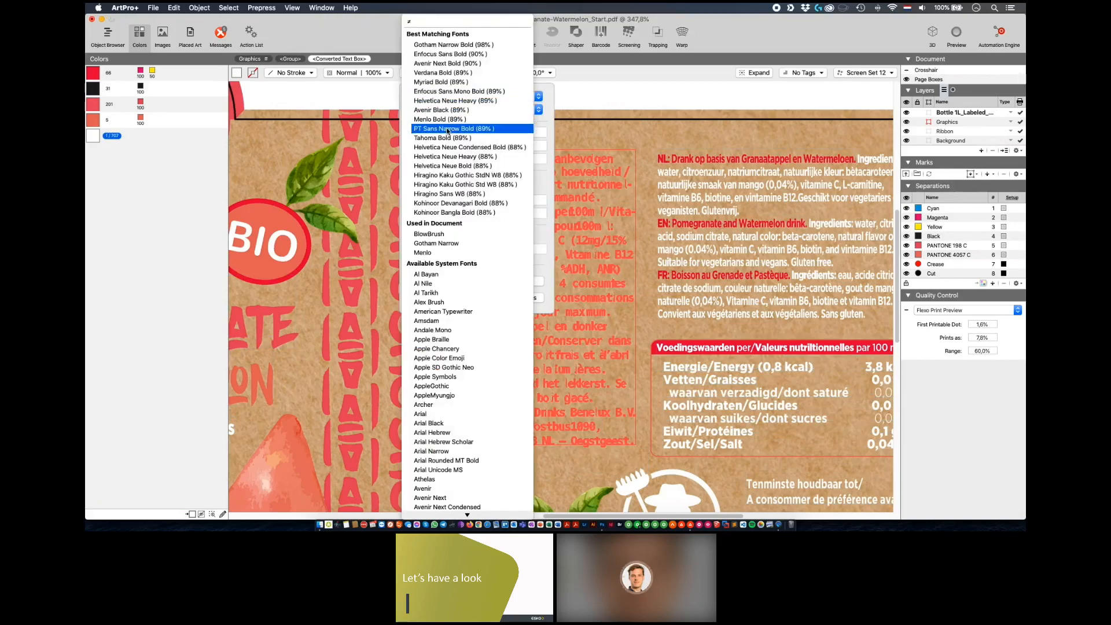
click(449, 111)
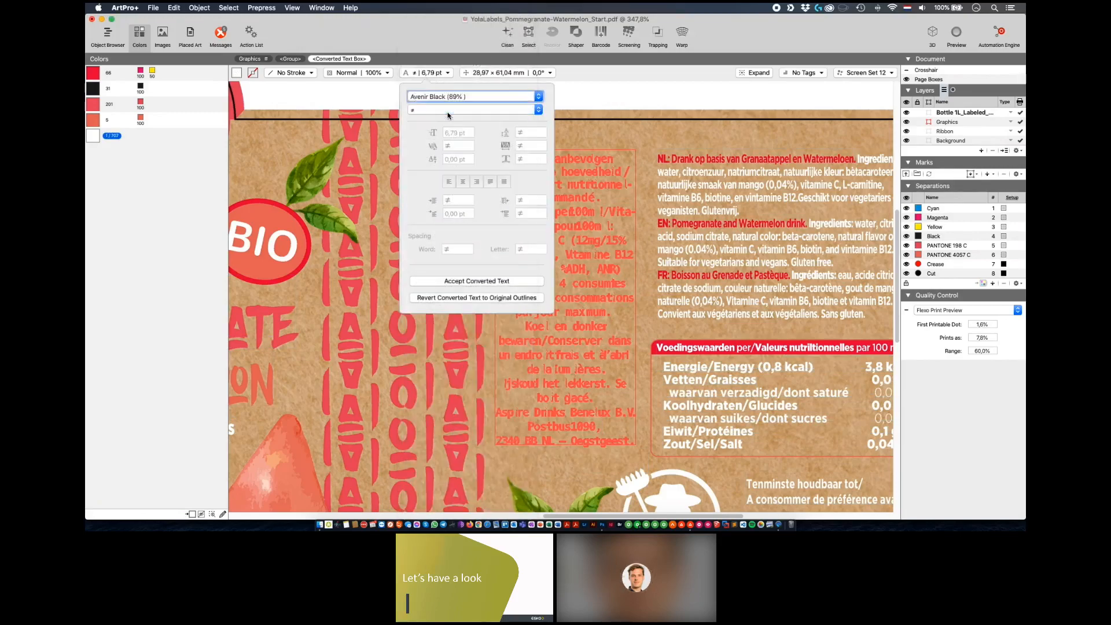
click(637, 112)
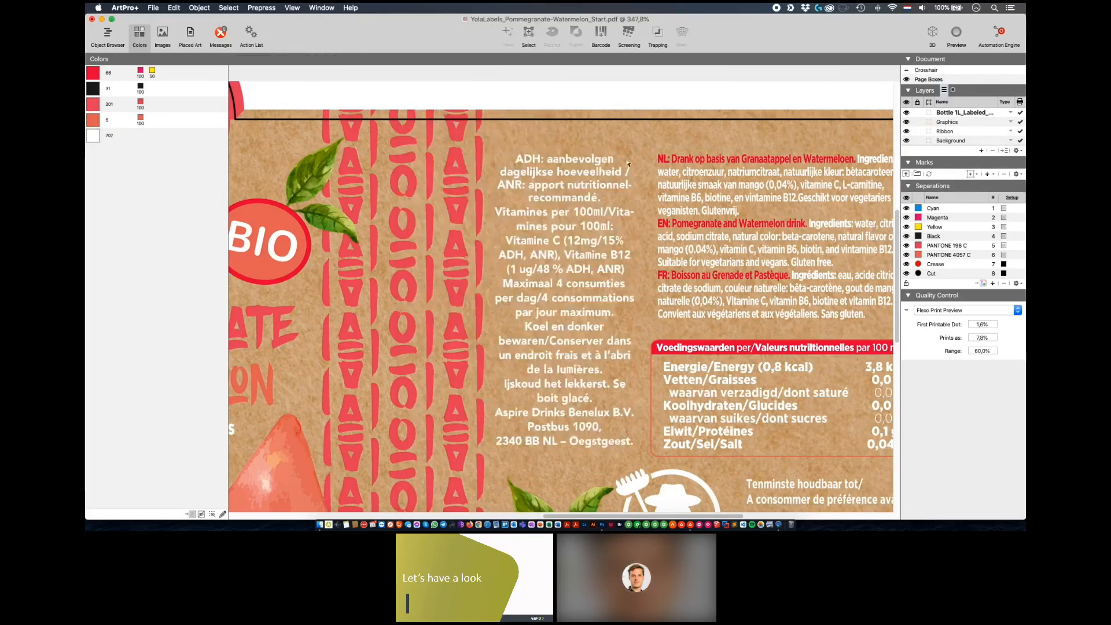
click(581, 225)
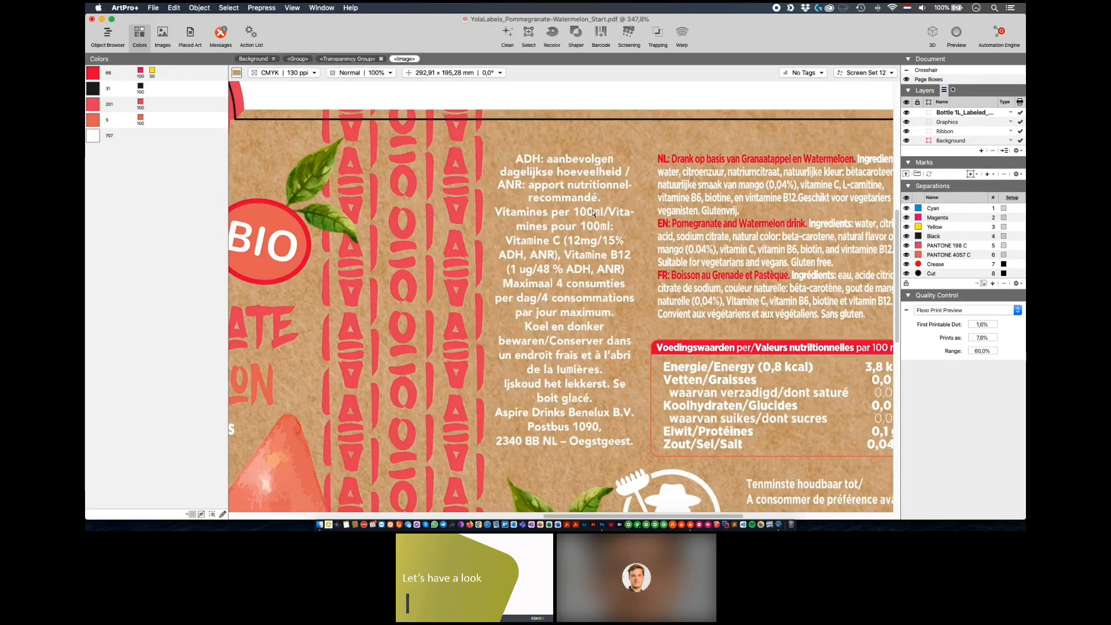
click(595, 101)
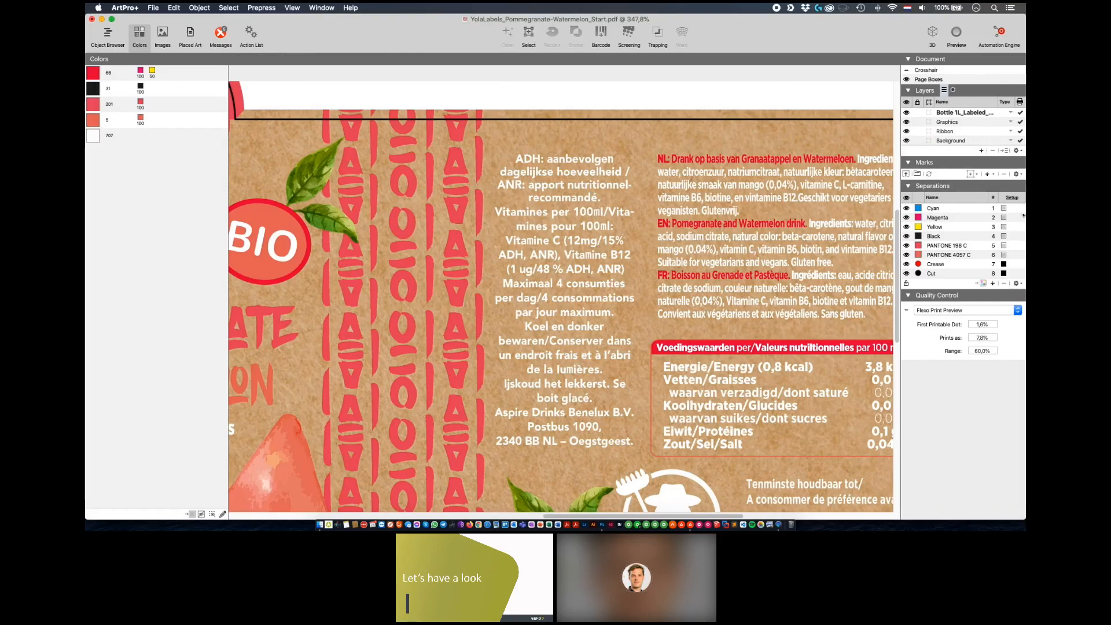
- Switch quality control to Compare to check the converted text against its original outlines, and turn the comparison off
click(968, 312)
click(952, 358)
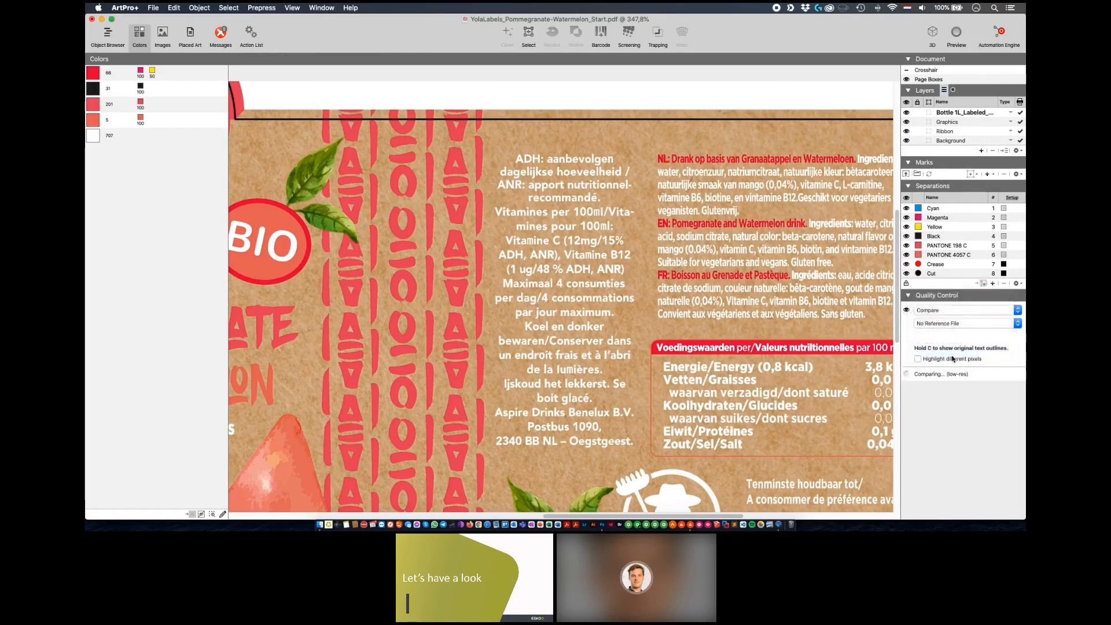
click(907, 310)
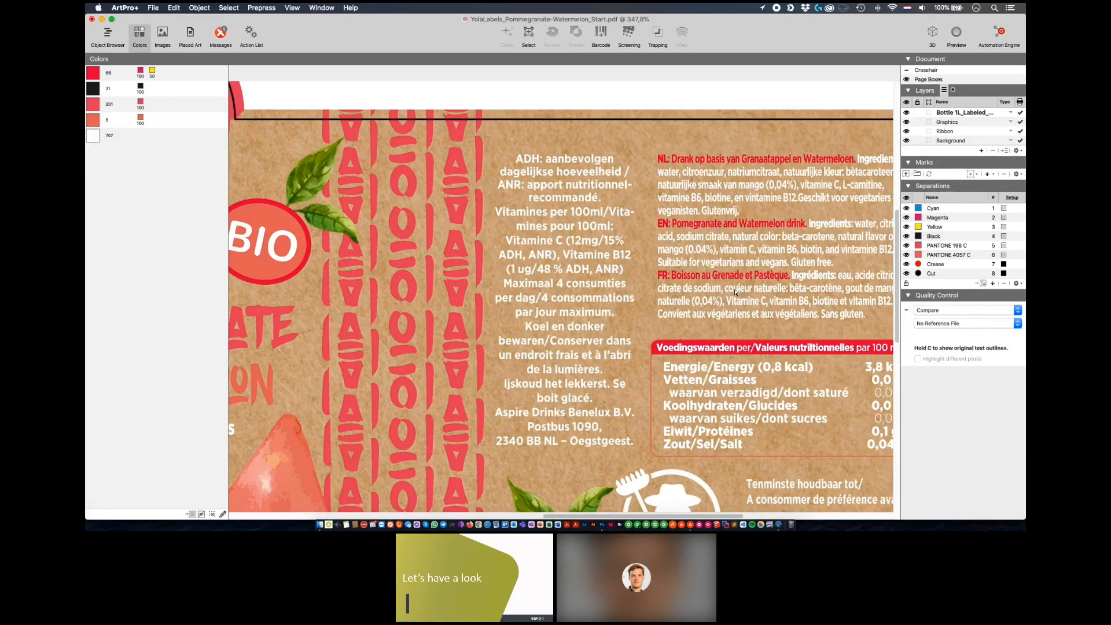
- Restore Gotham Narrow Bold on all of the converted vitamin text and deselect the text block
click(586, 281)
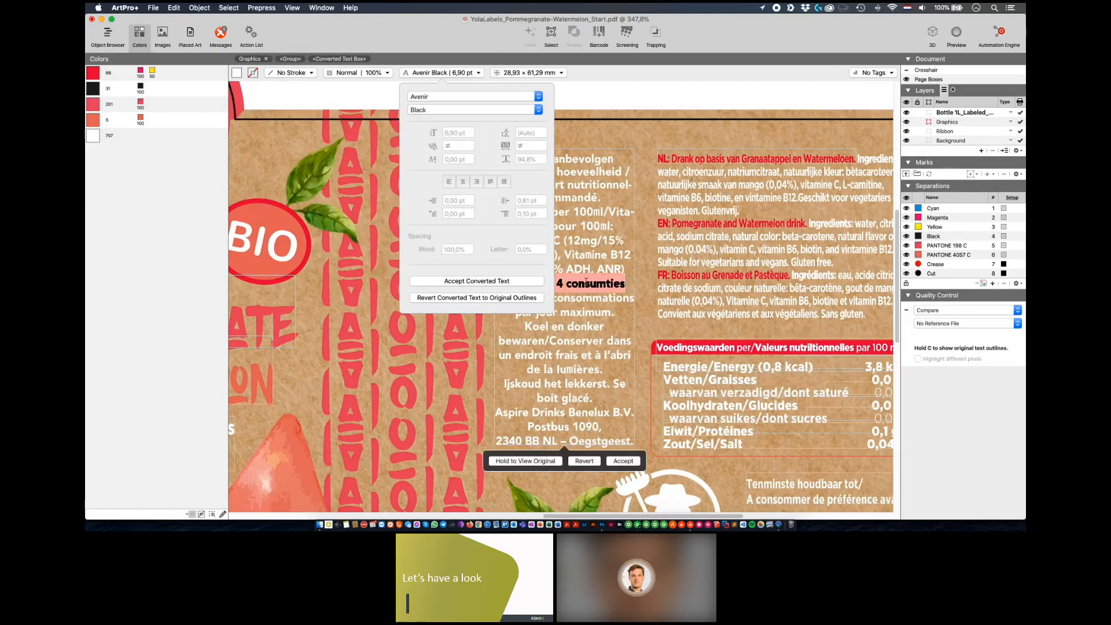
key(super+a)
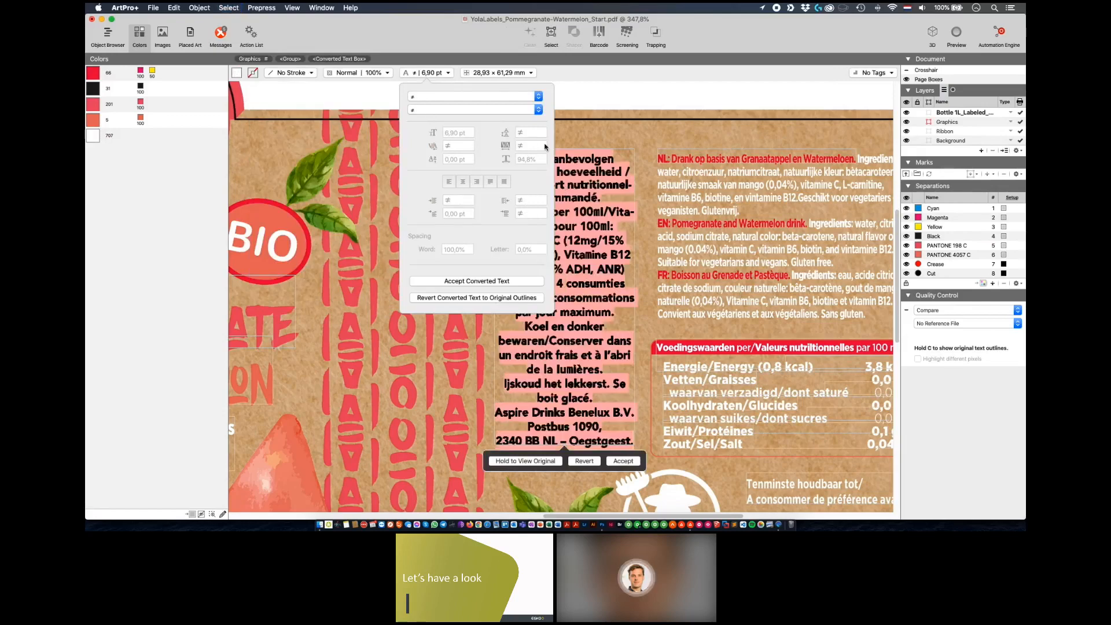
click(537, 97)
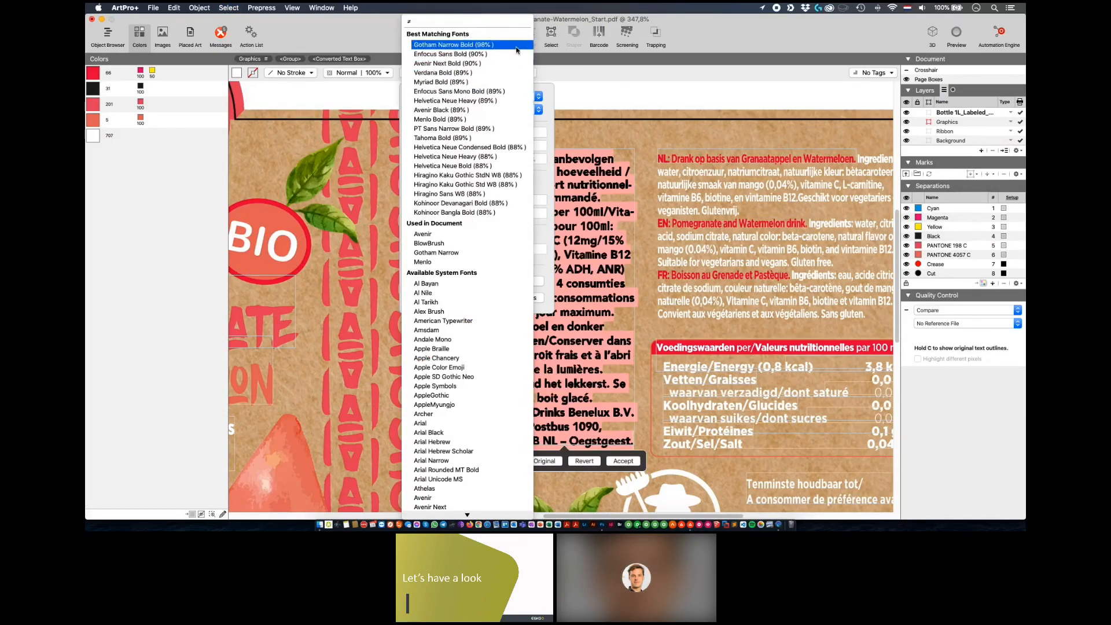
key(Escape)
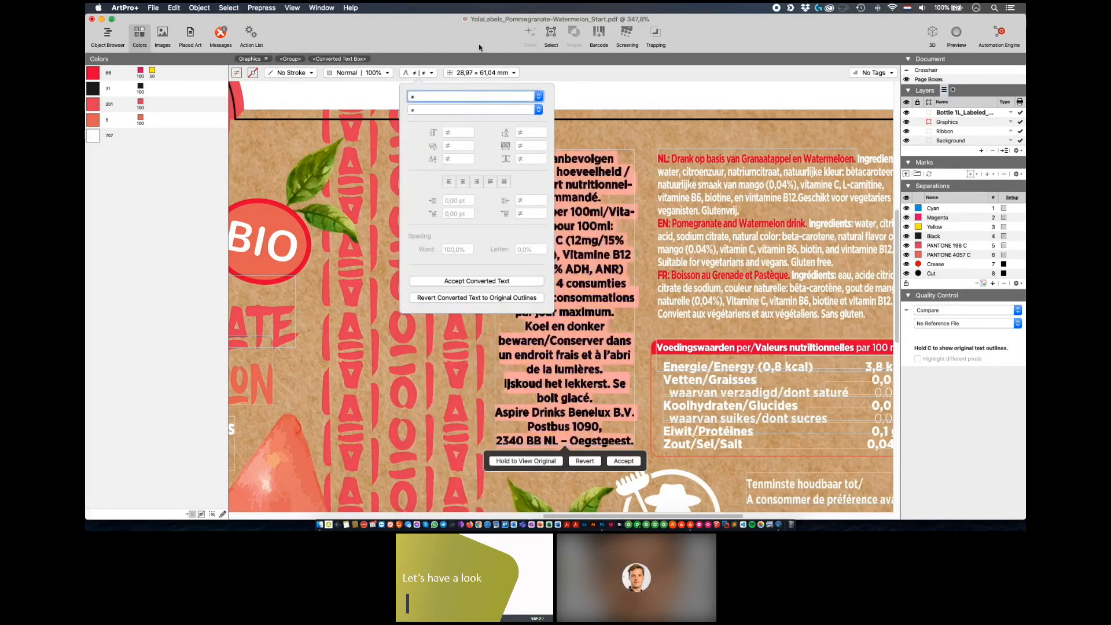
key(Escape)
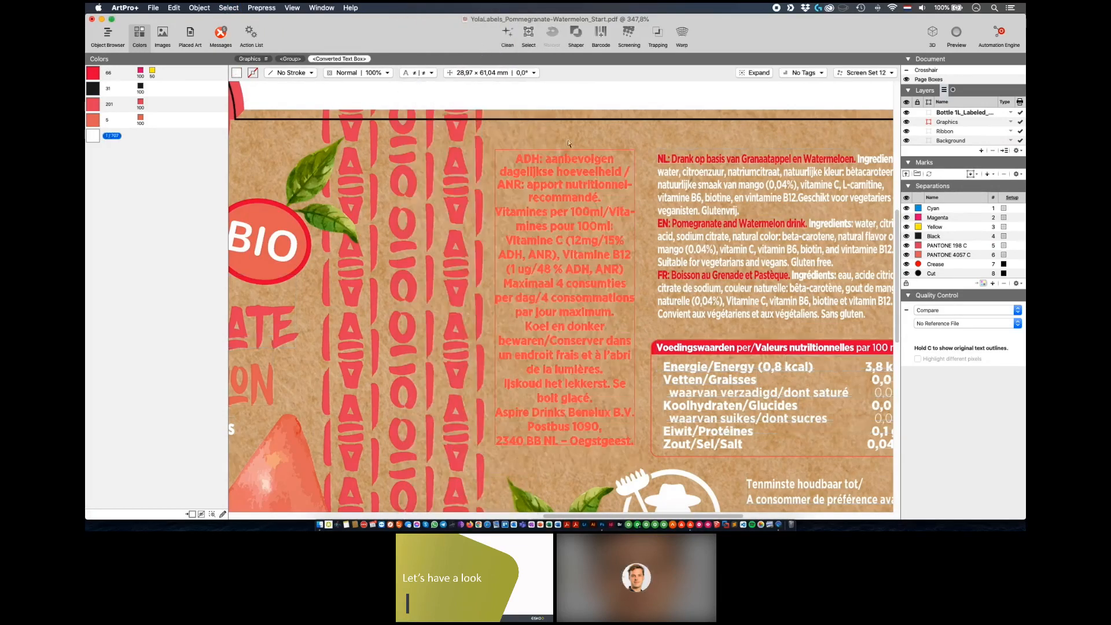
click(576, 97)
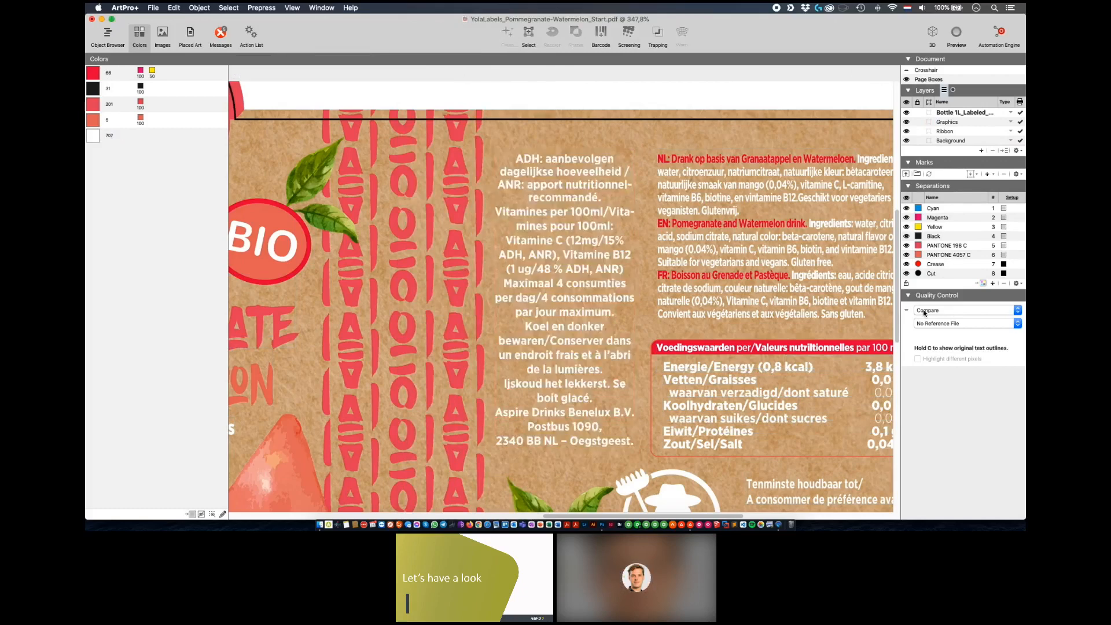
- Change the daily maximum in the vitamin text to 6 for both "consumties" and "consommations"
click(560, 283)
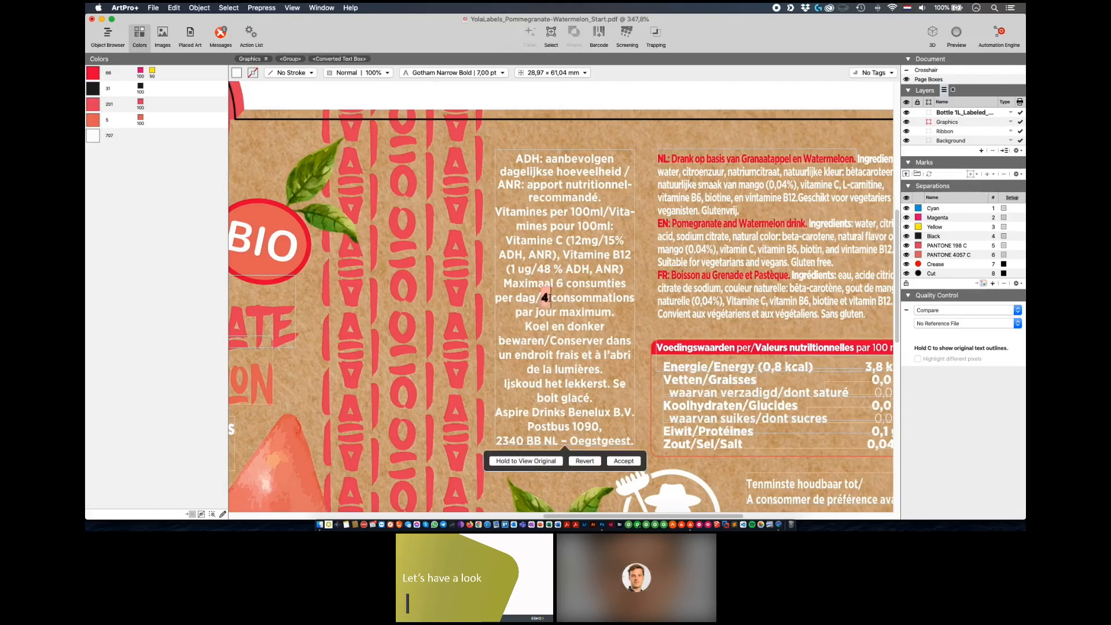
click(549, 297)
click(572, 103)
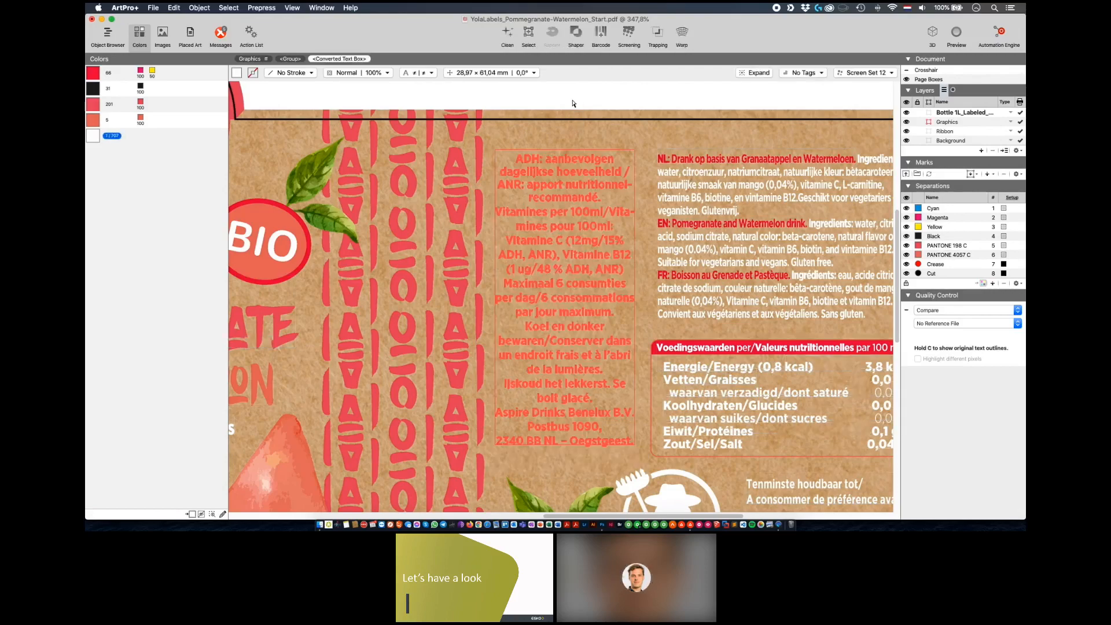
- Compare the edited vitamin text with its original outlines and accept the converted text
key(c)
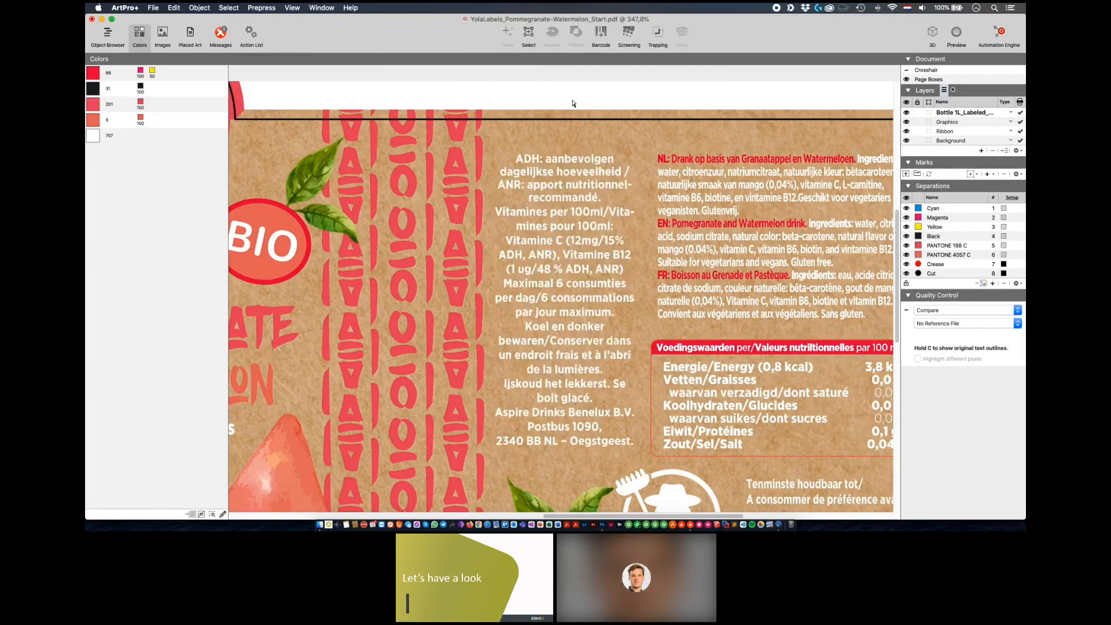
key(c)
click(572, 197)
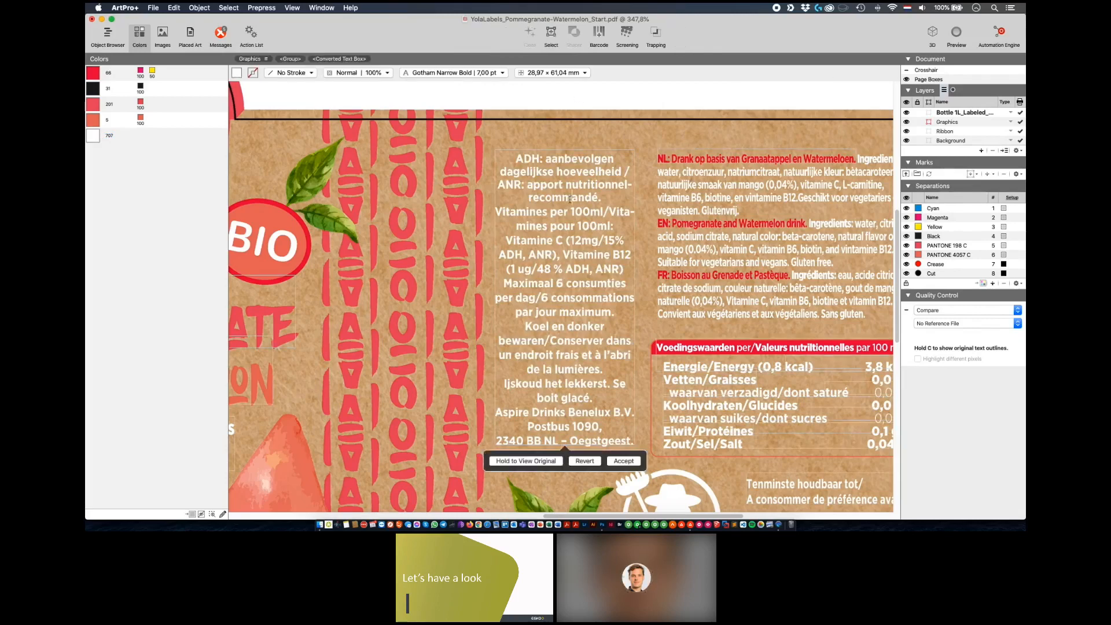
click(625, 461)
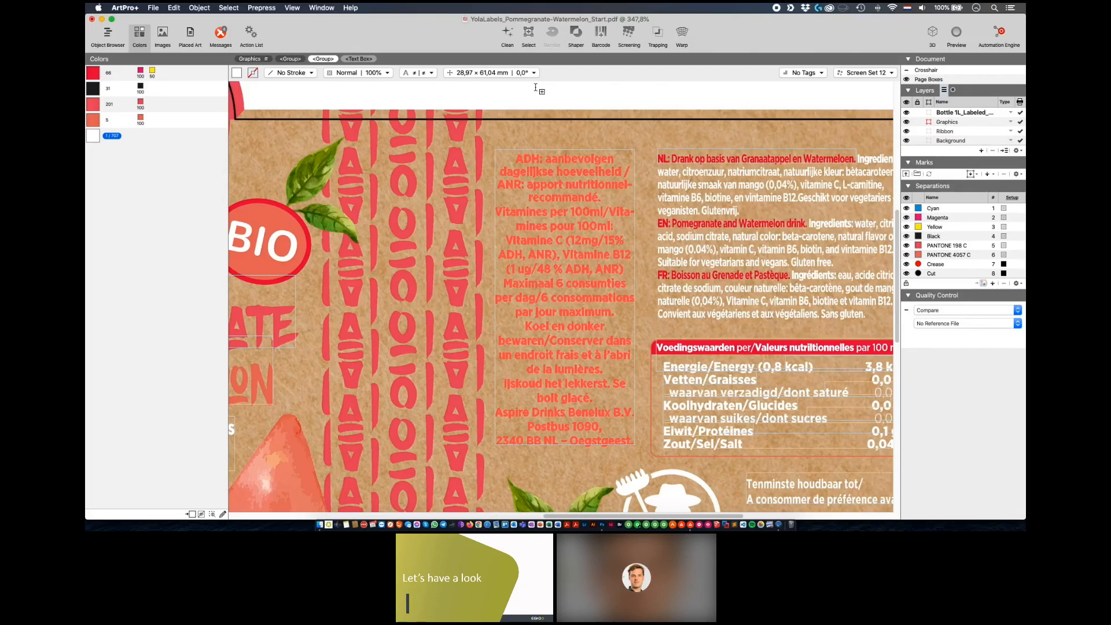
- Deselect the vitamin text block and close the list of document colours
key(Escape)
key(super+0)
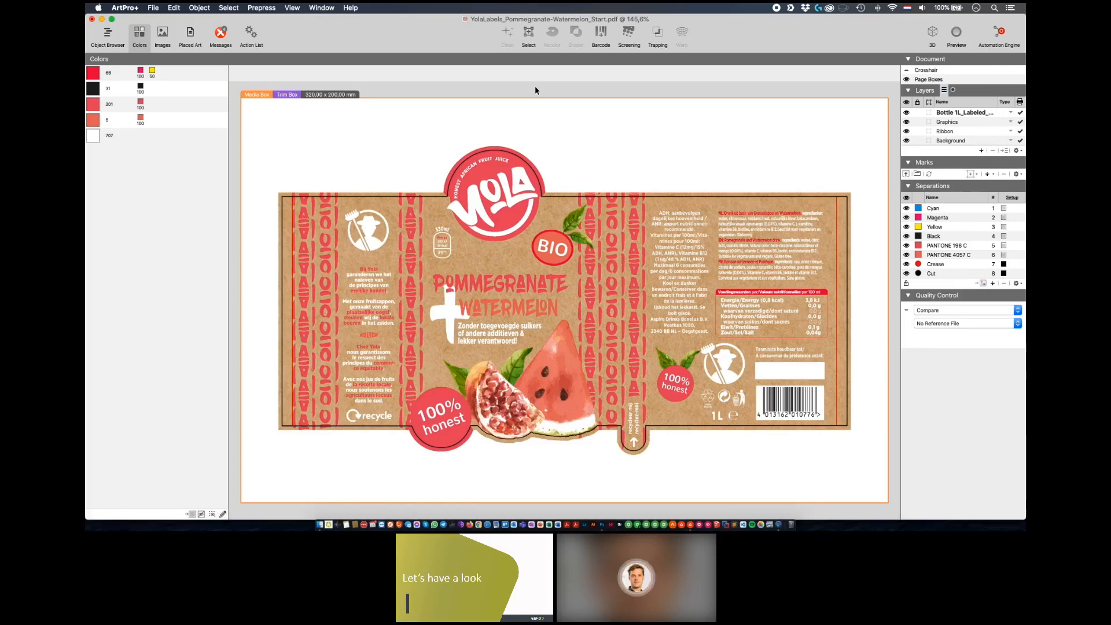
click(140, 35)
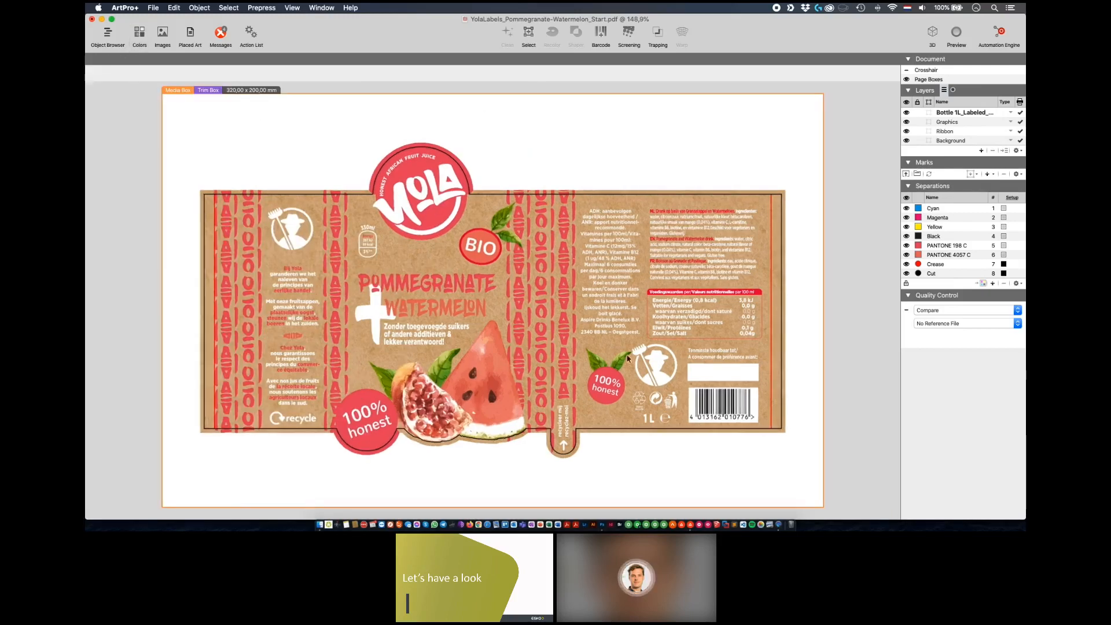
- Convert the outlined barcode artwork into a live EAN-13 barcode and compare it with the original outlines
click(741, 407)
scroll(740, 408, up, 10)
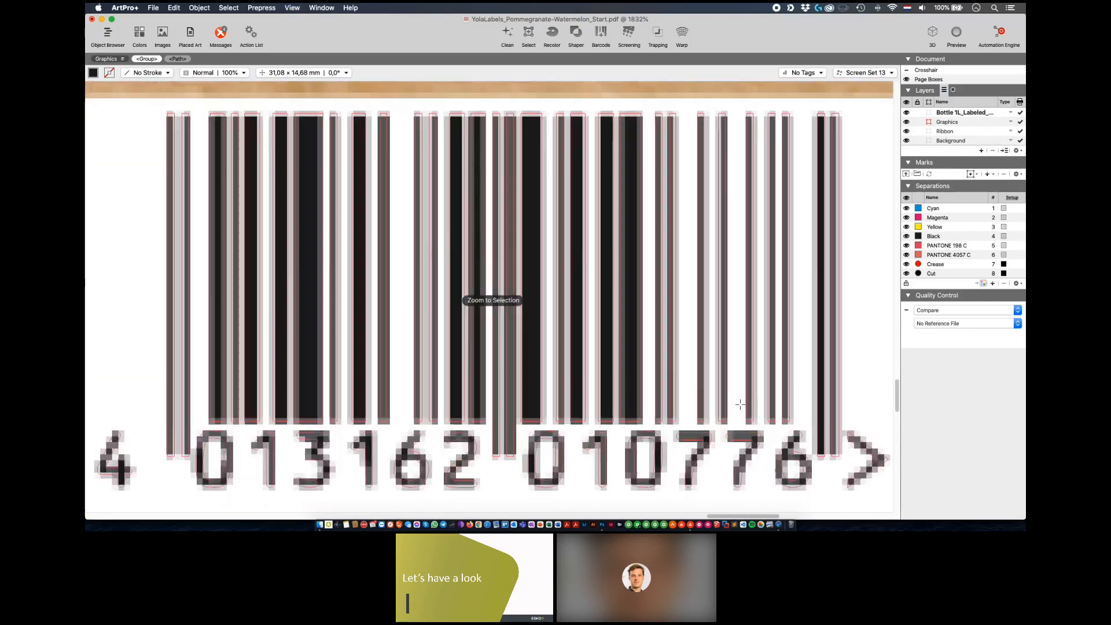
key(super+minus)
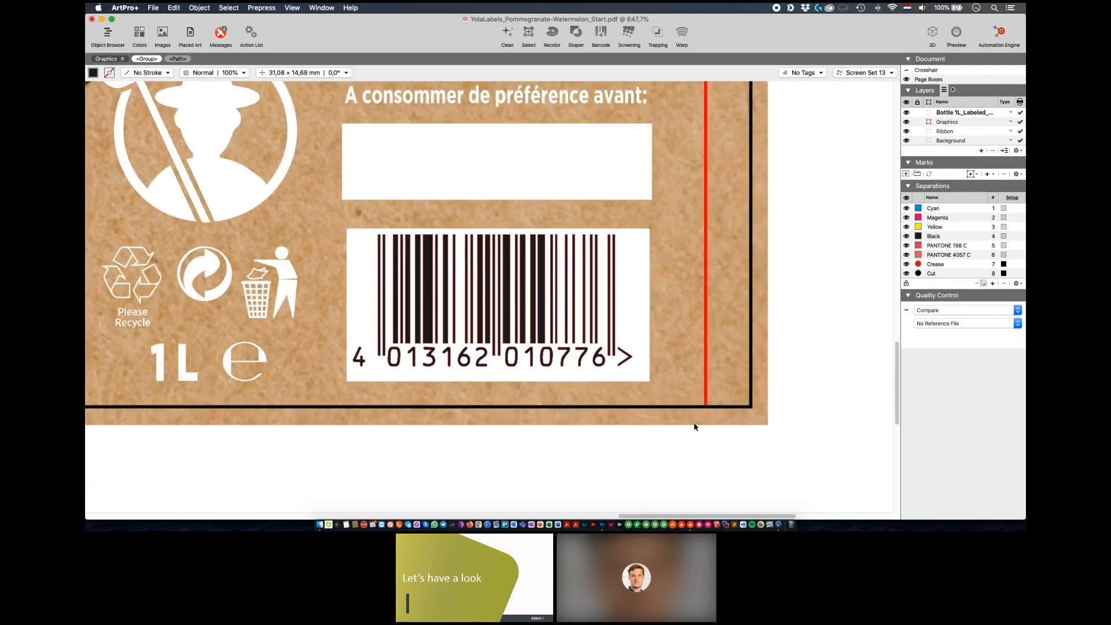
key(super+y)
key(super+y)
click(262, 8)
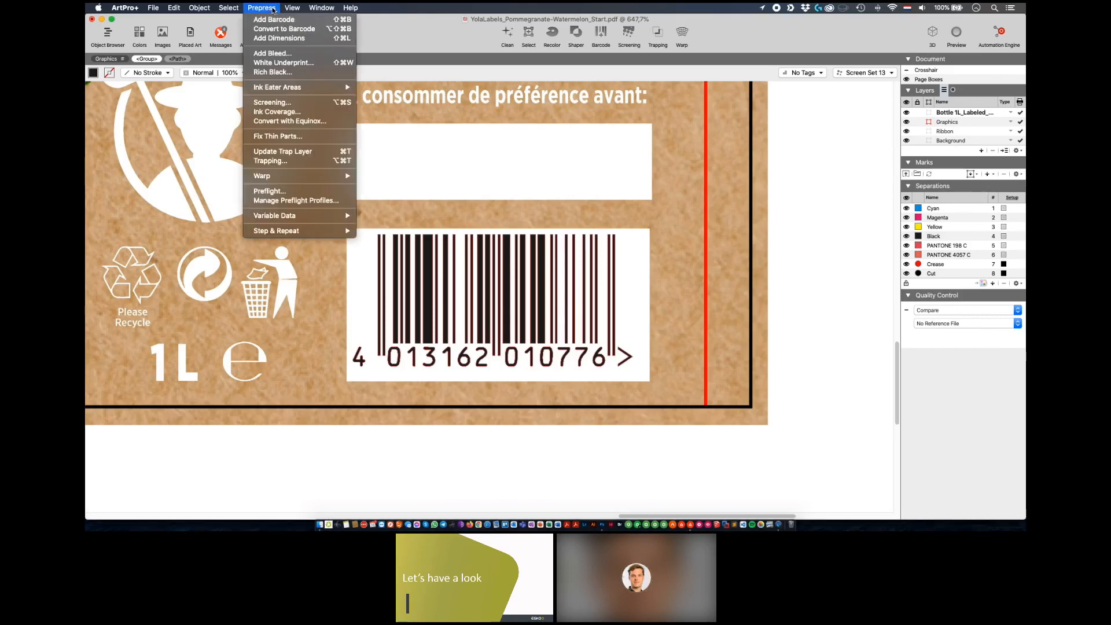
click(272, 29)
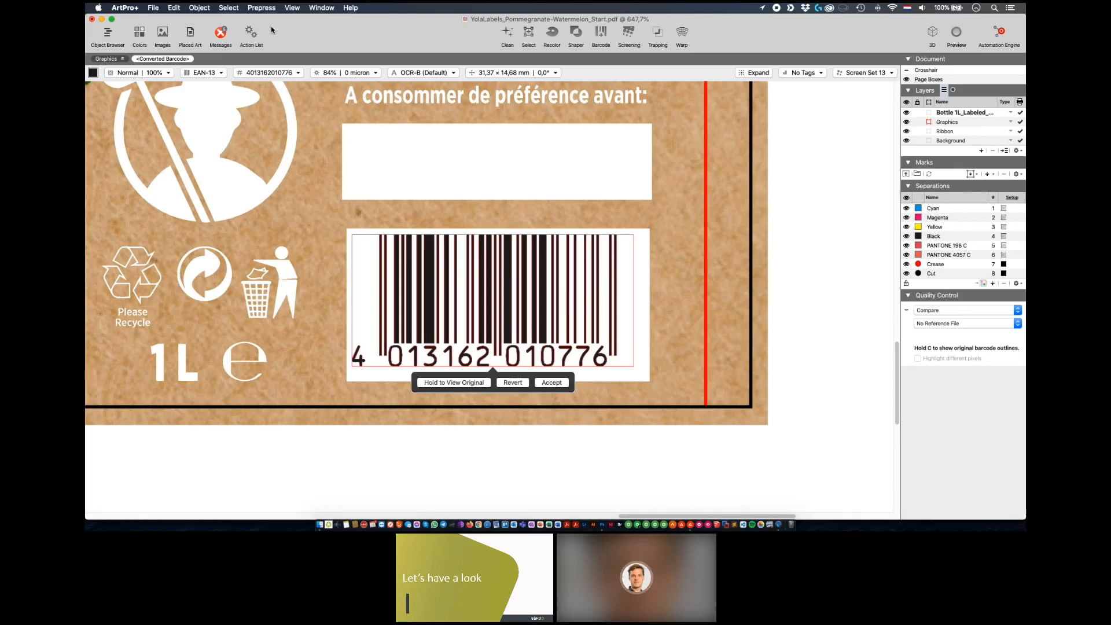
click(486, 450)
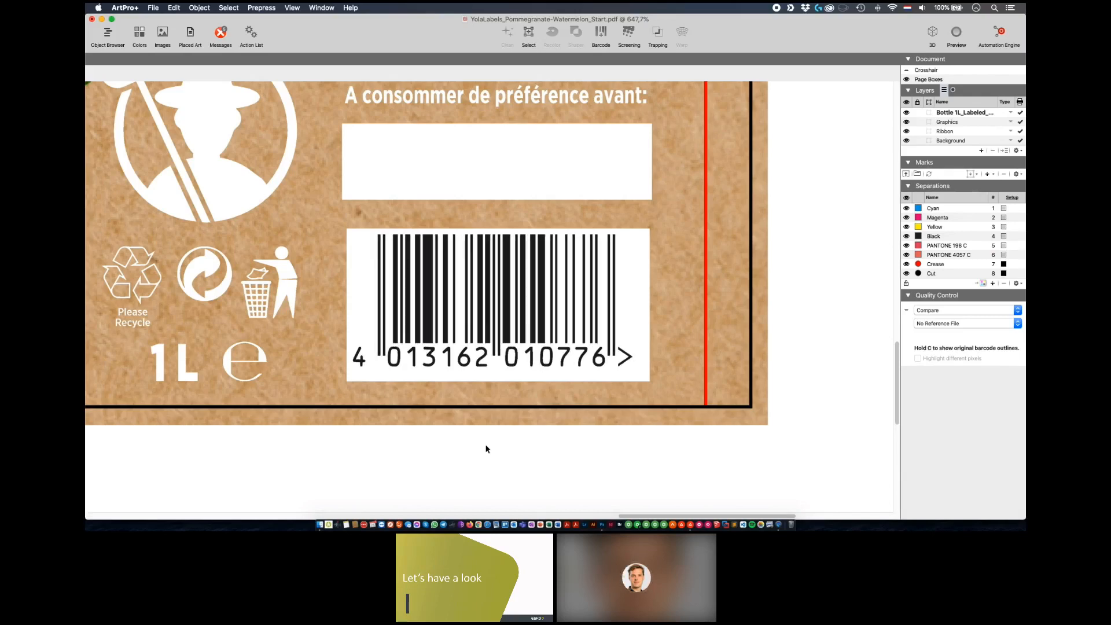
- Add the light margin indicator to the converted barcode and set its bar width reduction to 3 micron
click(610, 364)
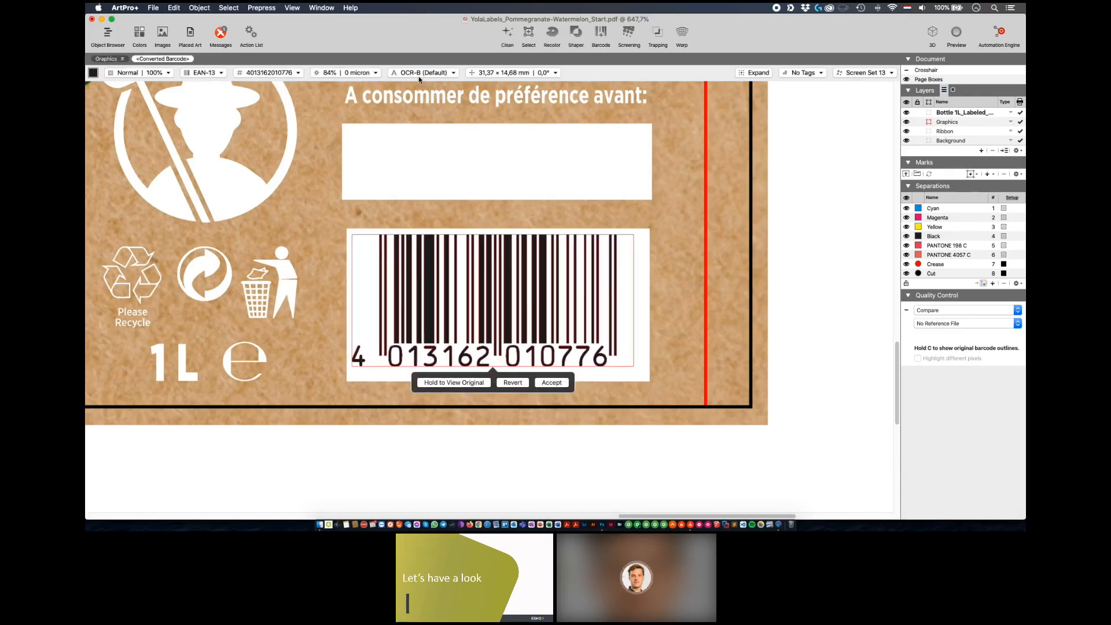
click(365, 73)
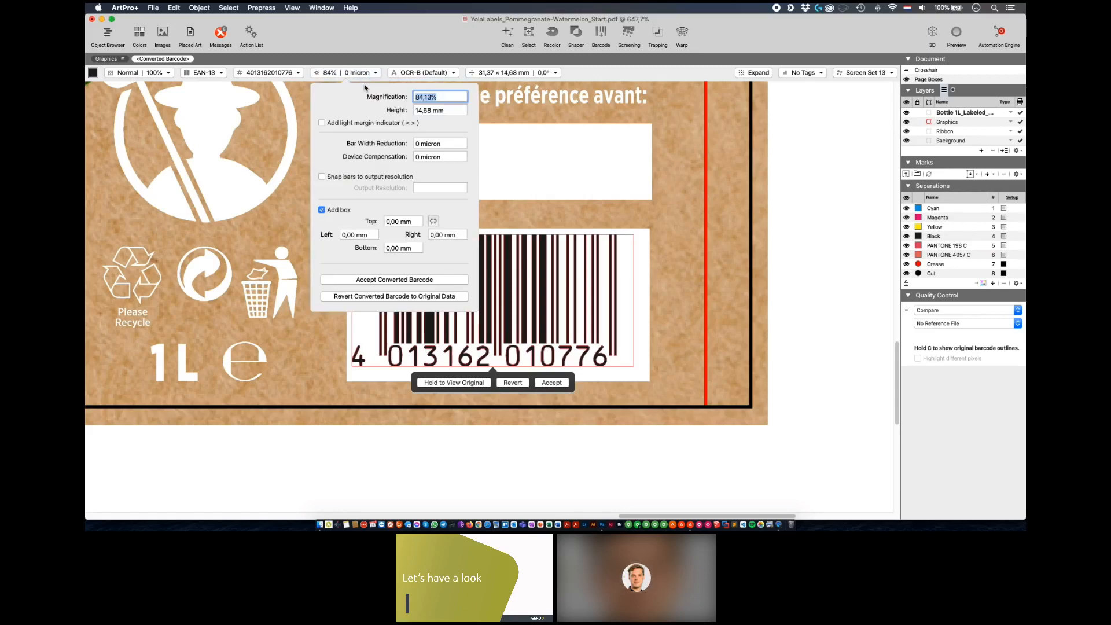
click(379, 122)
click(415, 144)
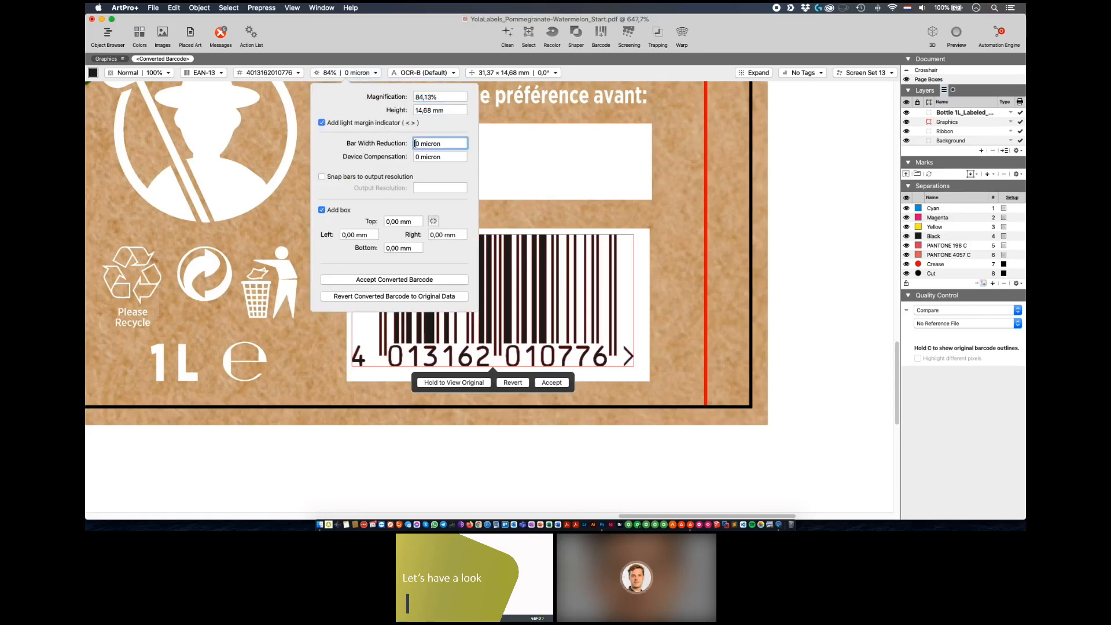
drag(420, 143, 415, 144)
text(3)
key(Tab)
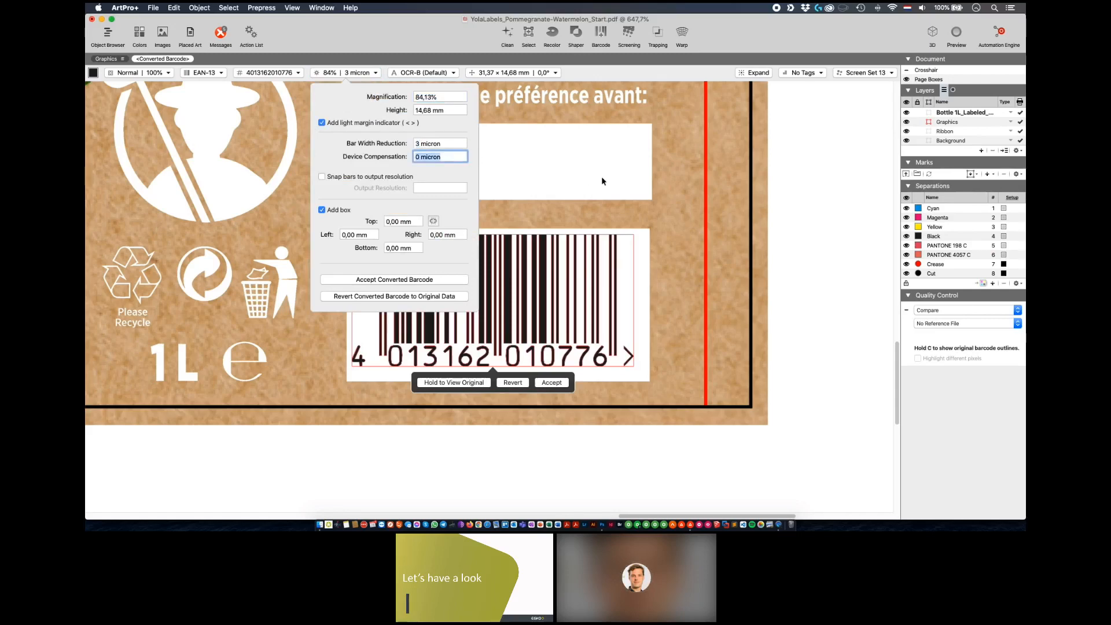
click(602, 181)
click(559, 470)
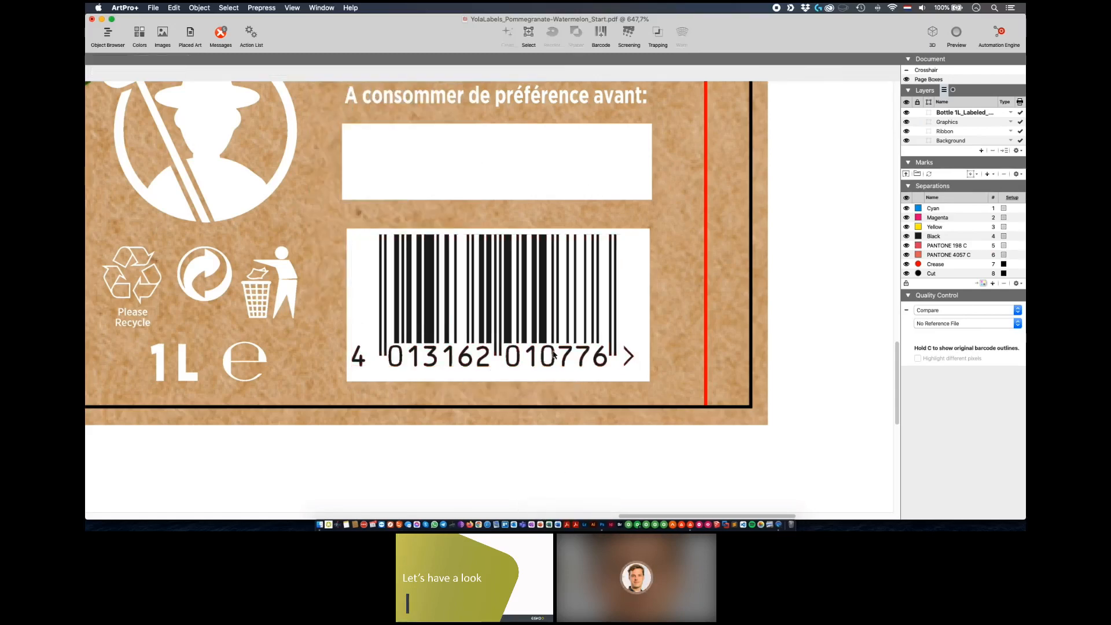
- Compare the adjusted barcode with its original outlines and accept the converted barcode
click(553, 354)
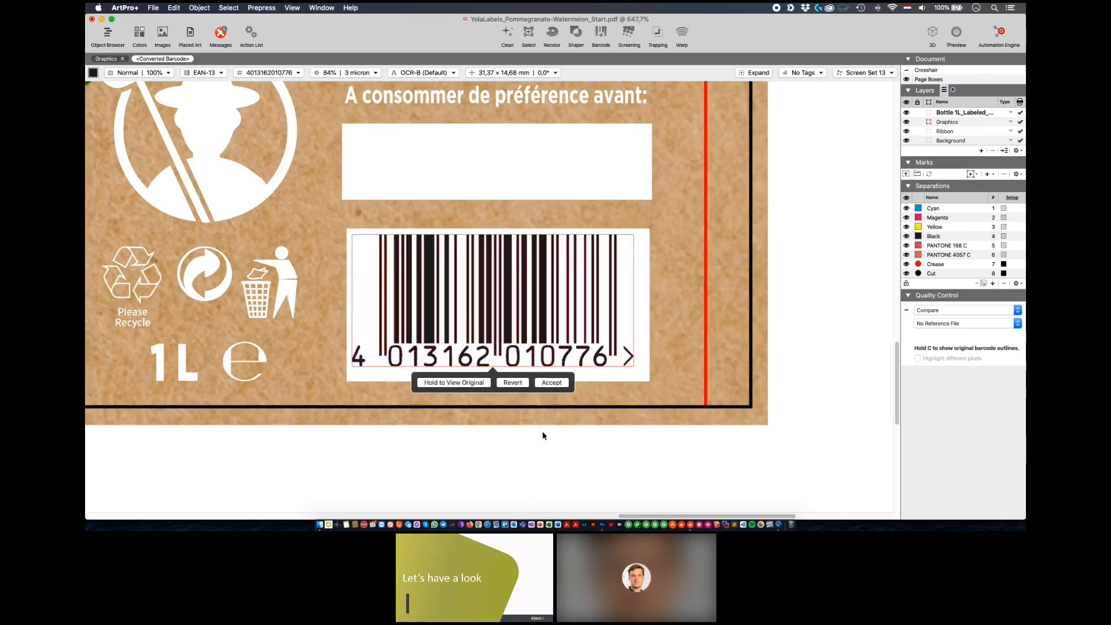
key(c)
click(550, 383)
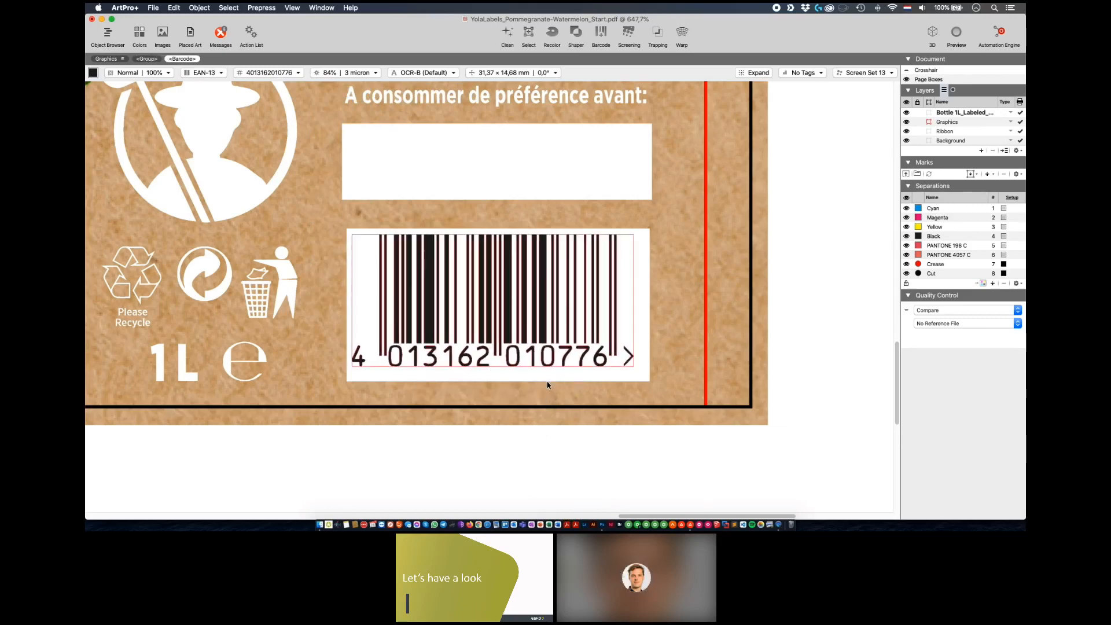
- Centre the barcode in its white box by snapping the crosshair to the box's centre, and hide the crosshair
click(519, 342)
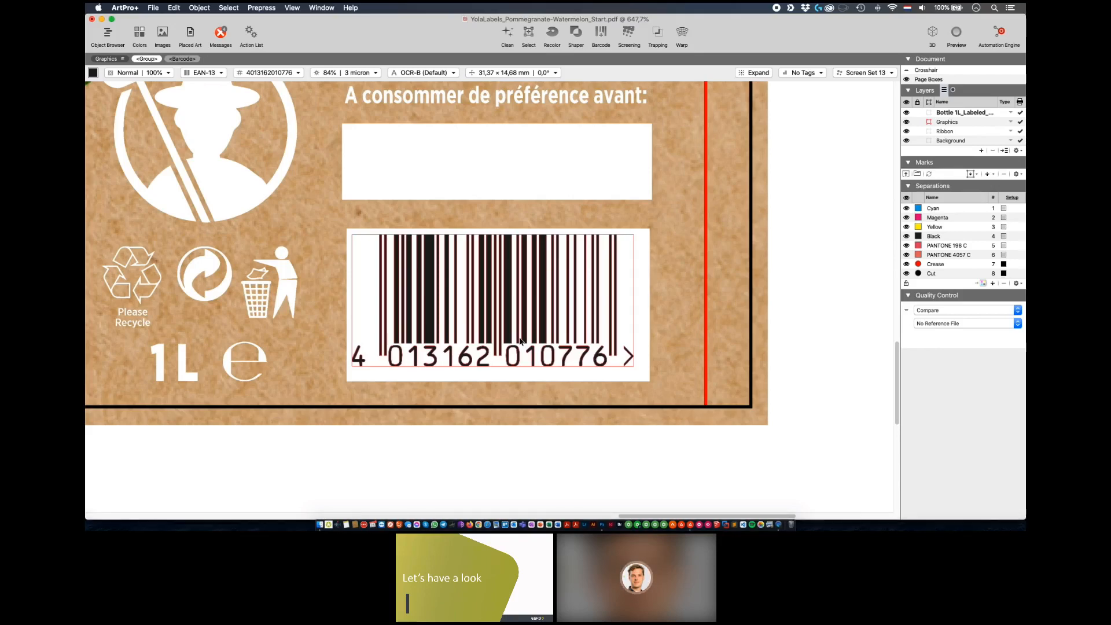
click(526, 410)
click(518, 379)
key(7)
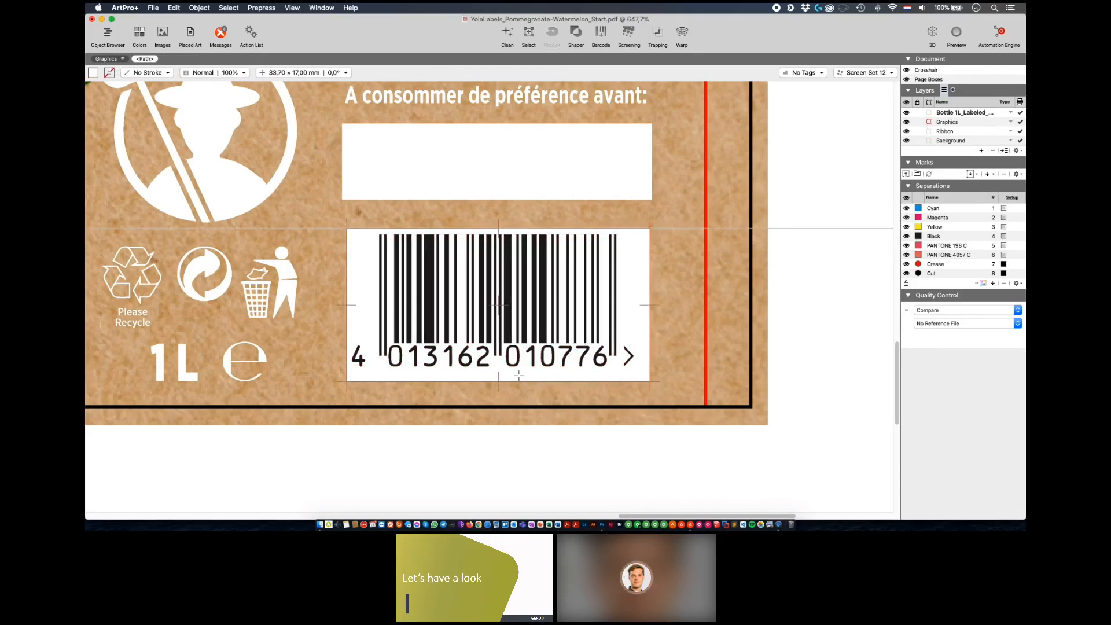
key(5)
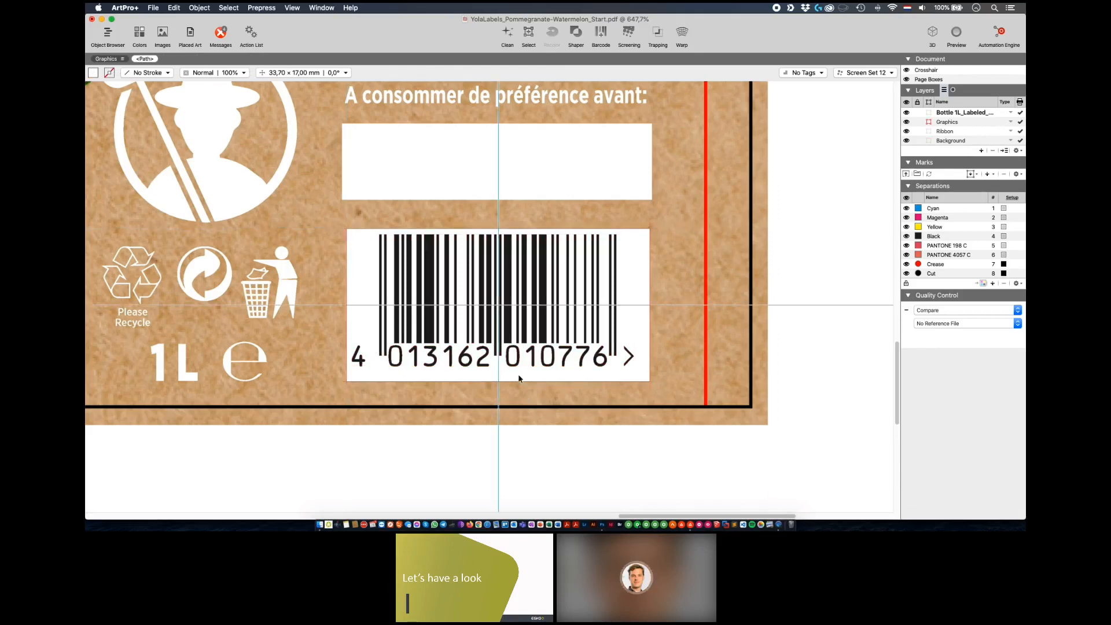
click(506, 338)
key(alt+5)
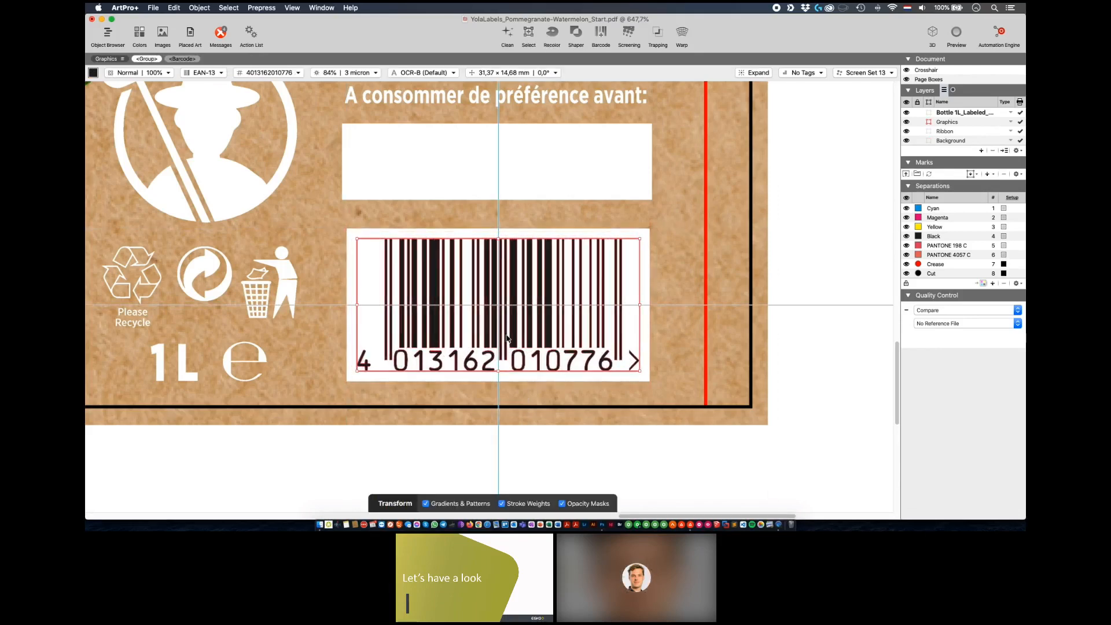
key(super+0)
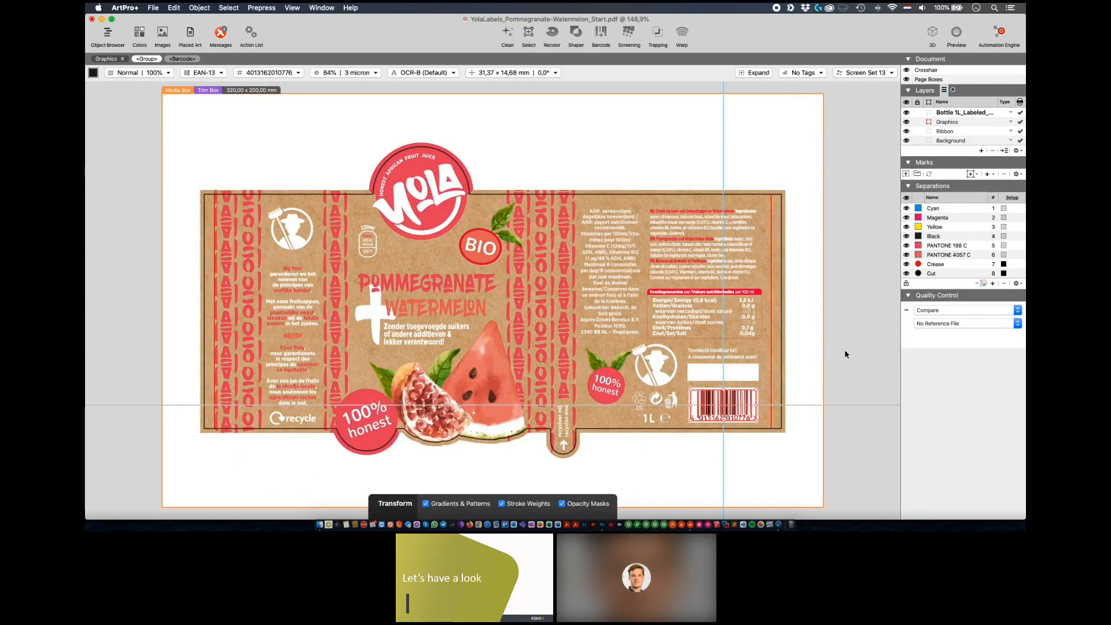
click(845, 354)
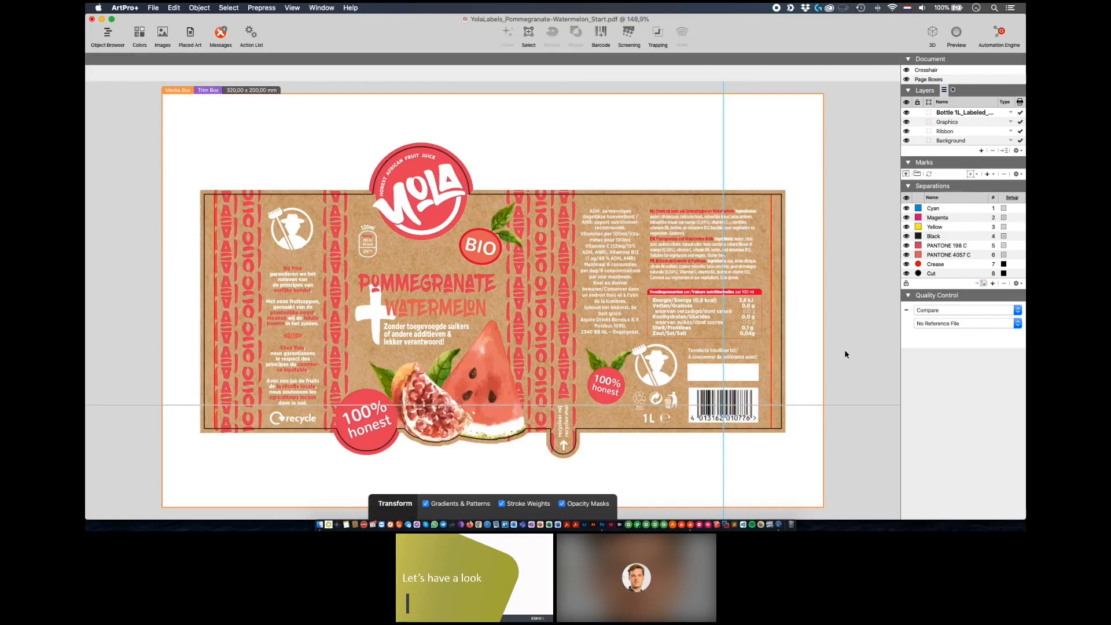
key(super+shift+c)
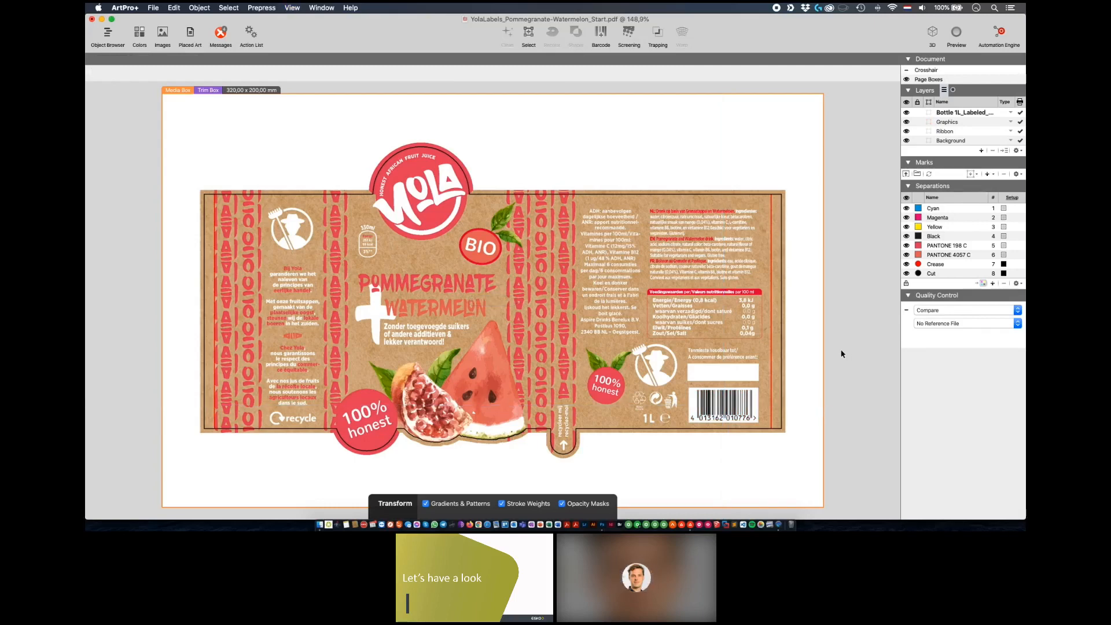
- Create a white underprint from all objects on the Background layer with a distance of 0,20 mm
click(928, 141)
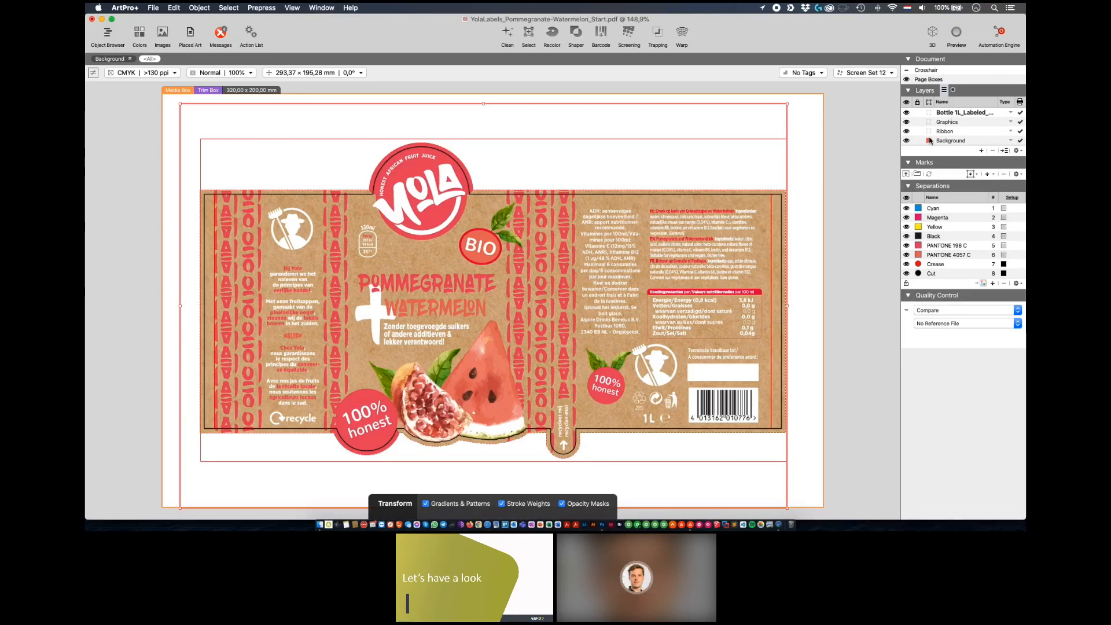
key(alt+super+u)
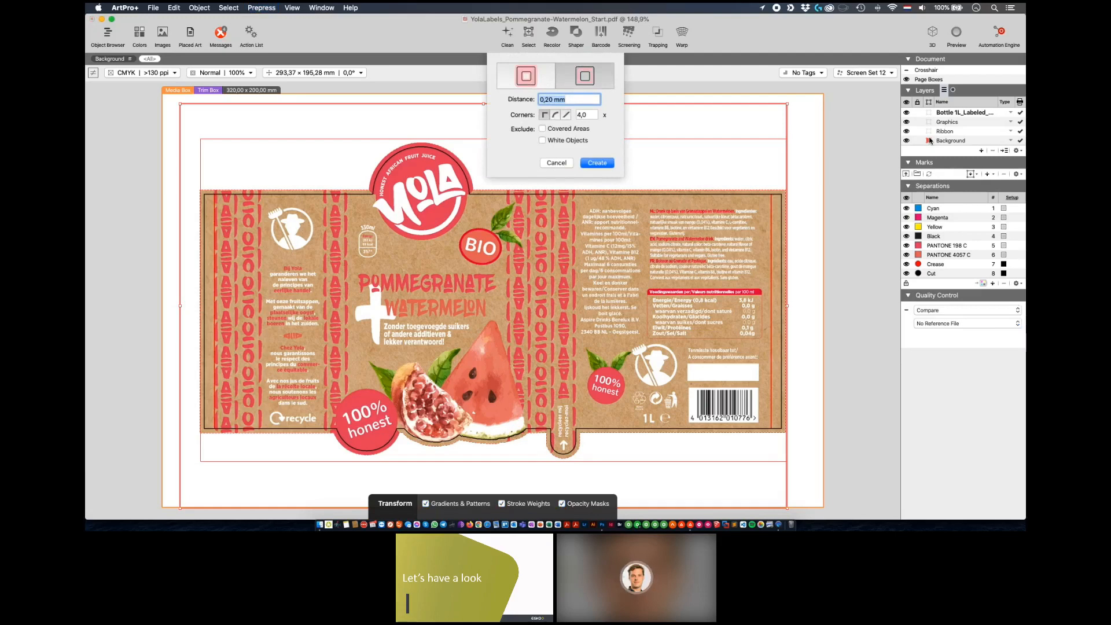
key(Return)
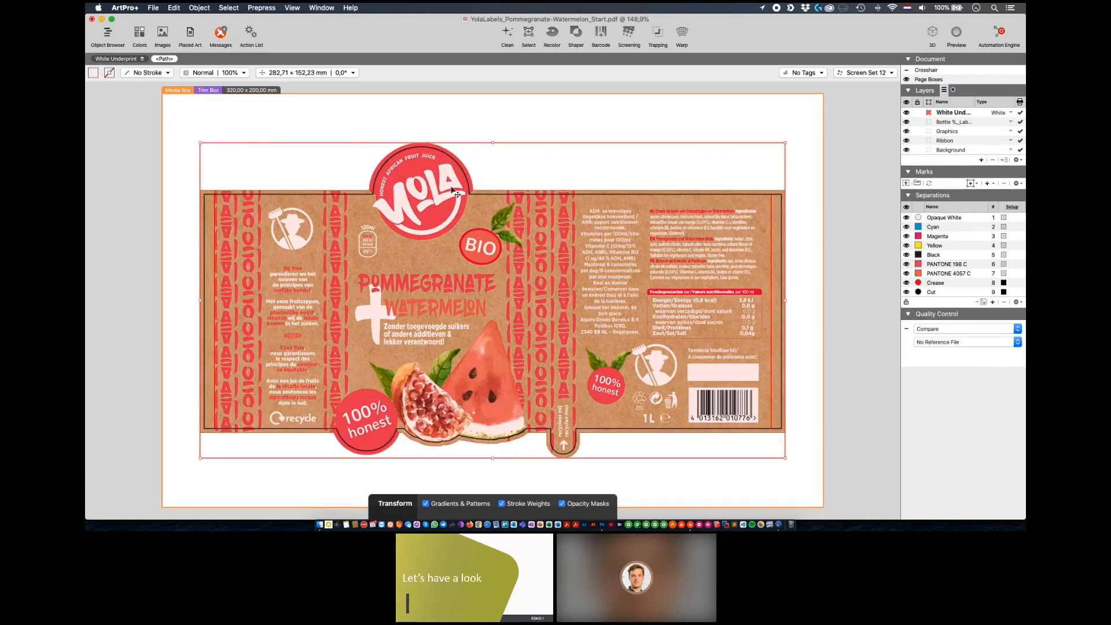
- Subtract the Yola logo lettering from the white underprint with a 0,20 mm distance, working in outline view
key(super+y)
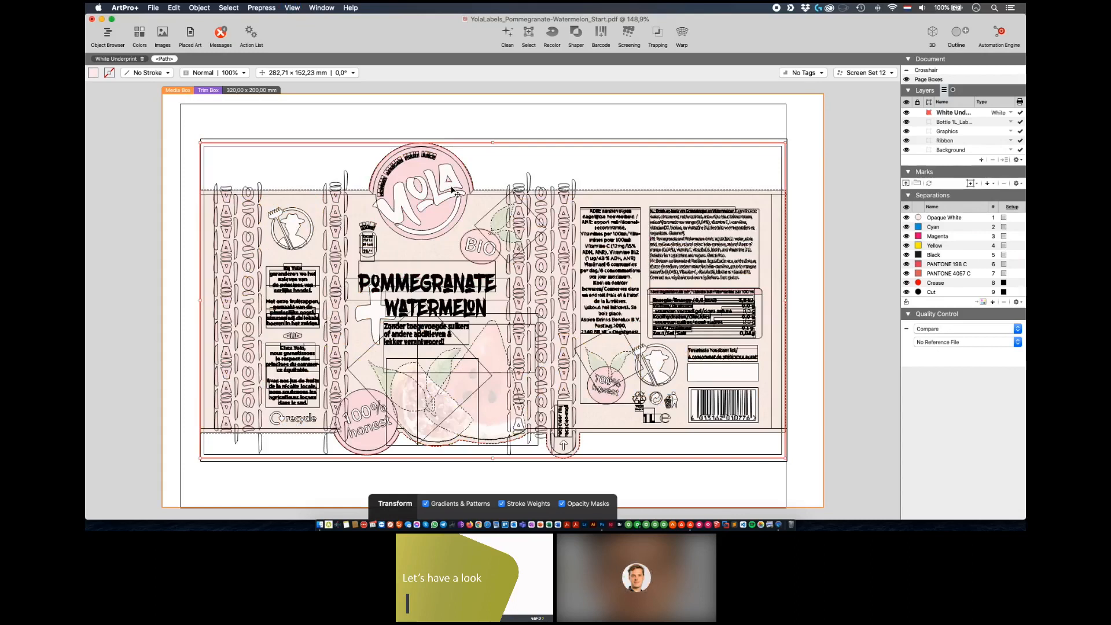
click(452, 189)
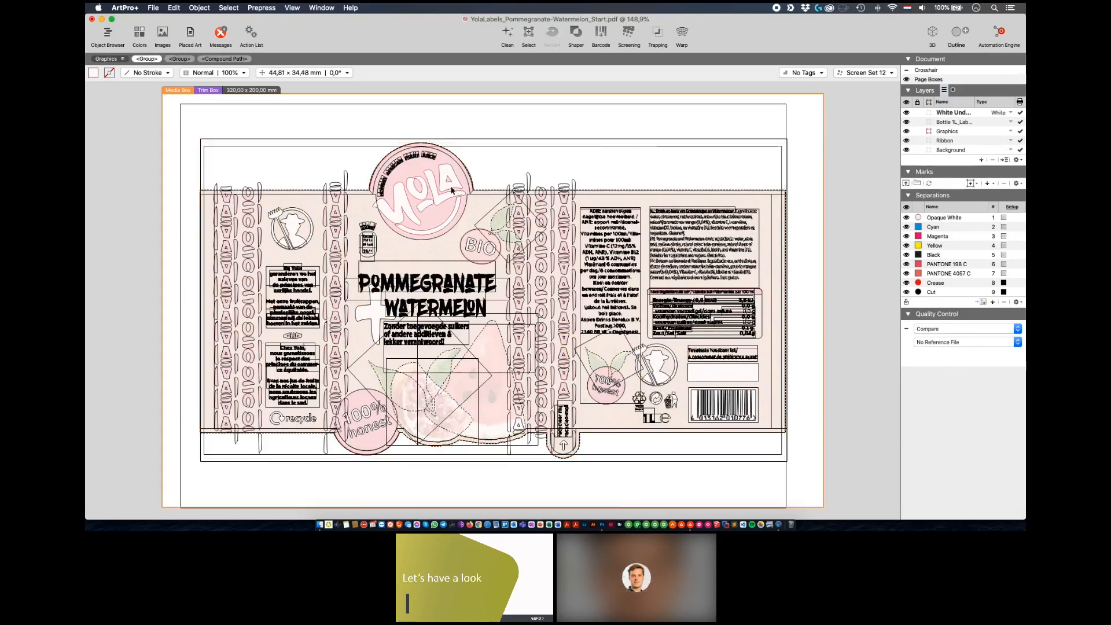
key(super+u)
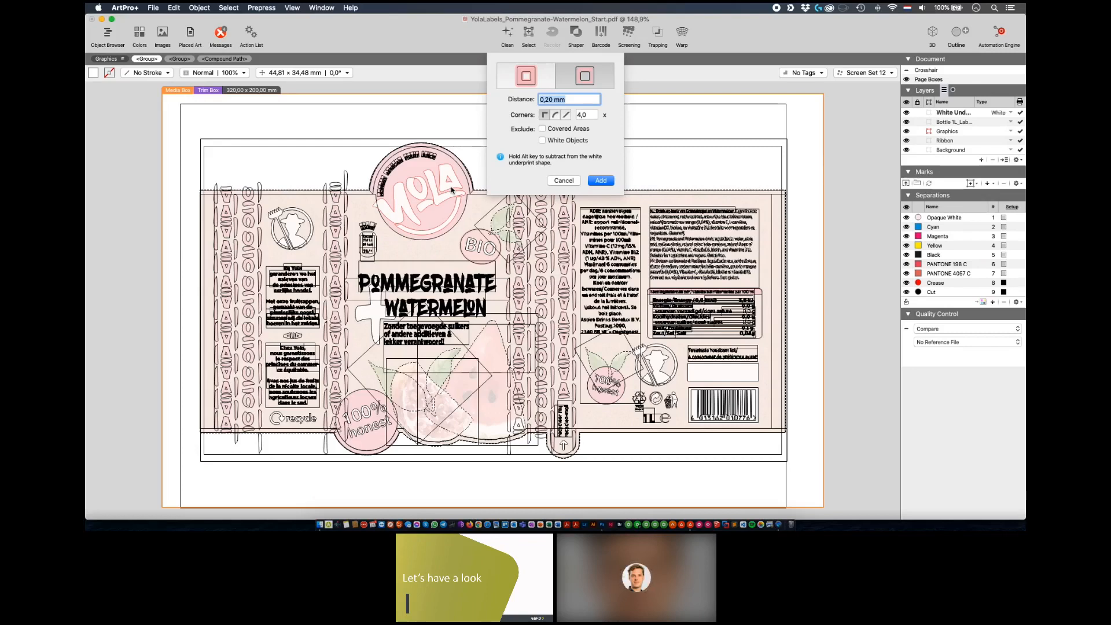
click(596, 181)
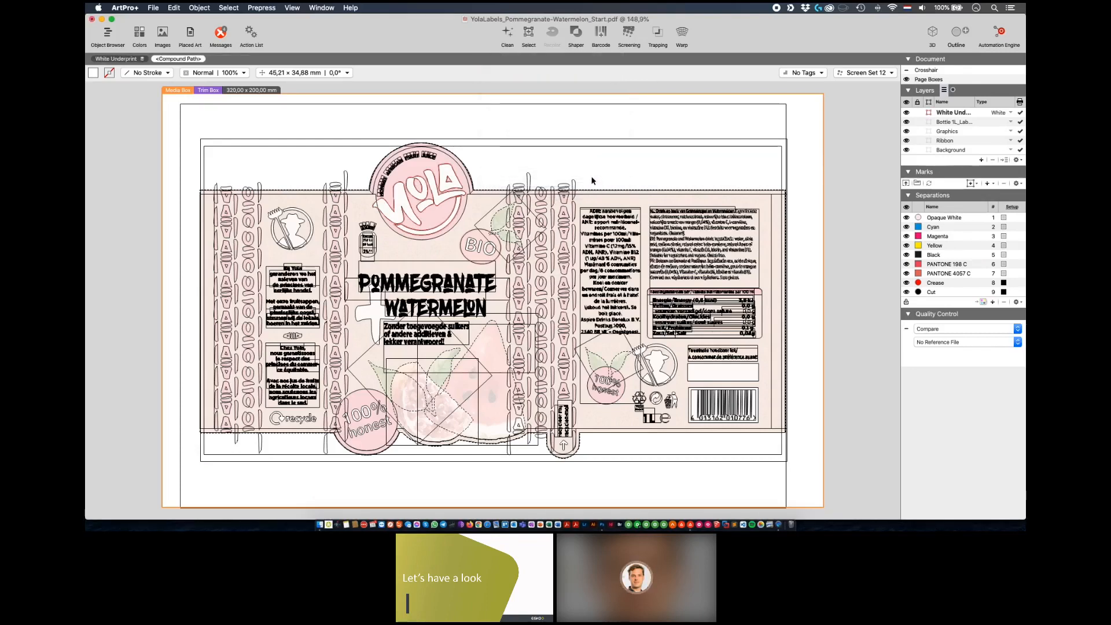
click(586, 172)
key(super+y)
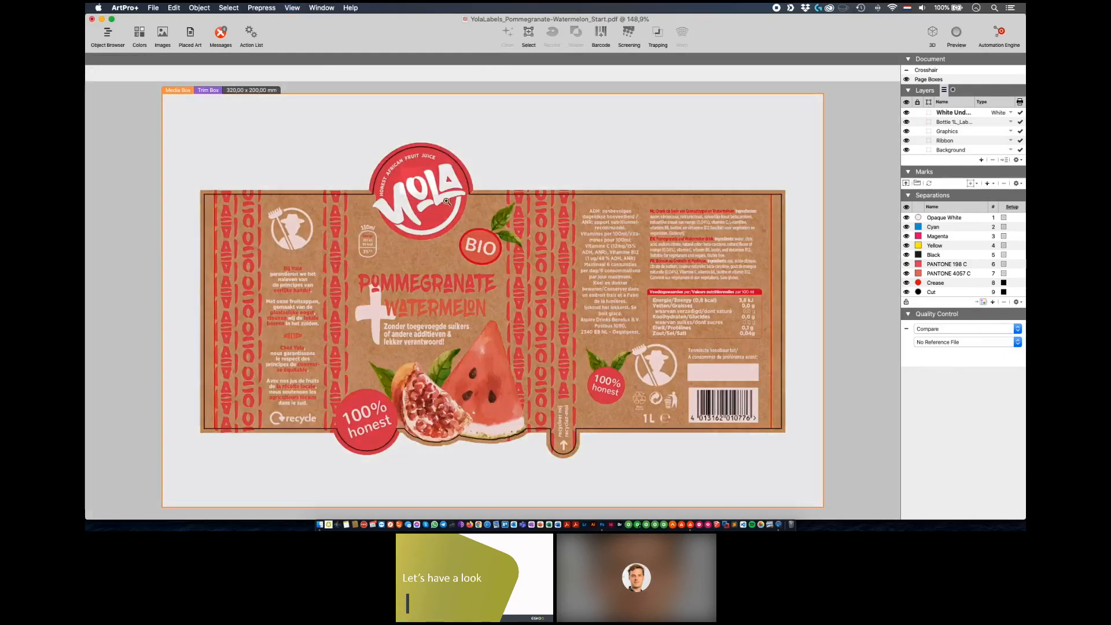
- Check the underprint around the Yola logo and its White layer type, and hide the White Underprint layer
drag(416, 169, 476, 218)
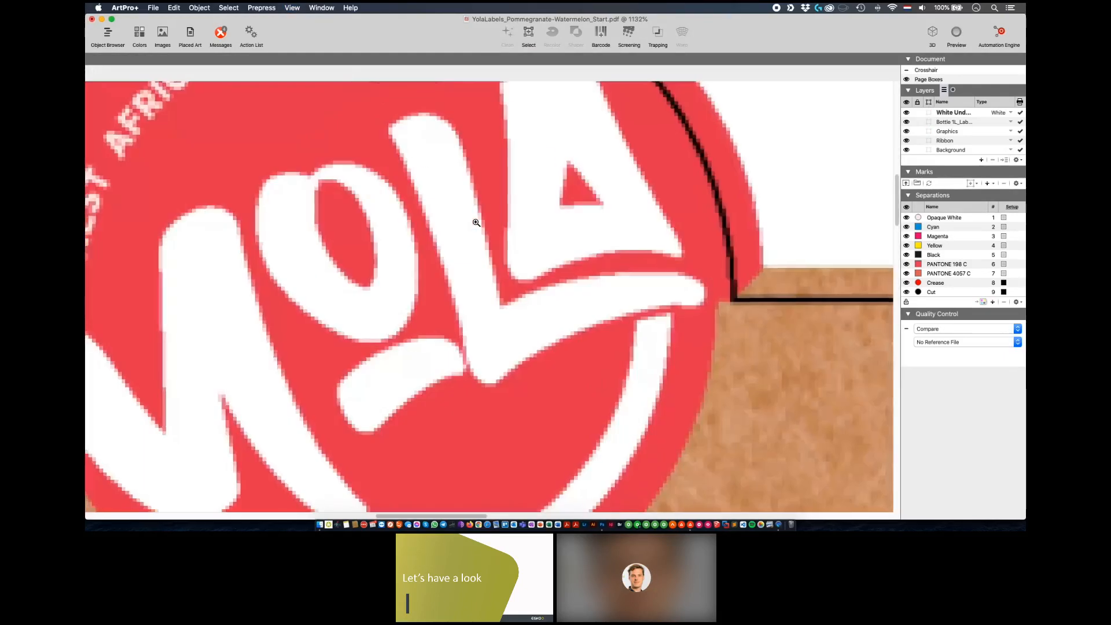
click(928, 113)
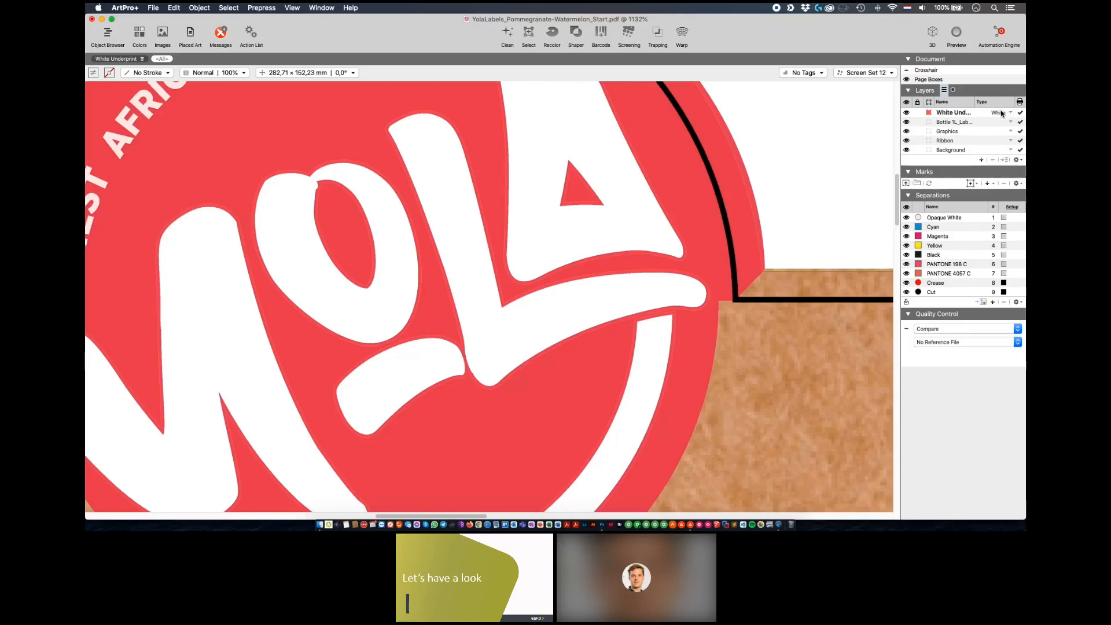
click(1002, 112)
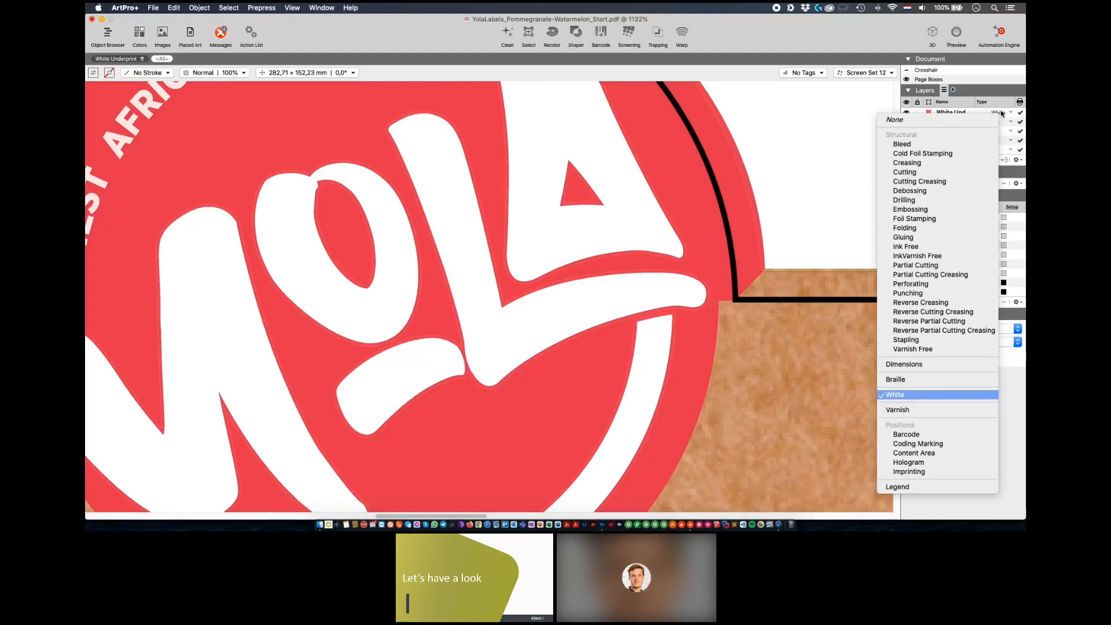
click(1002, 112)
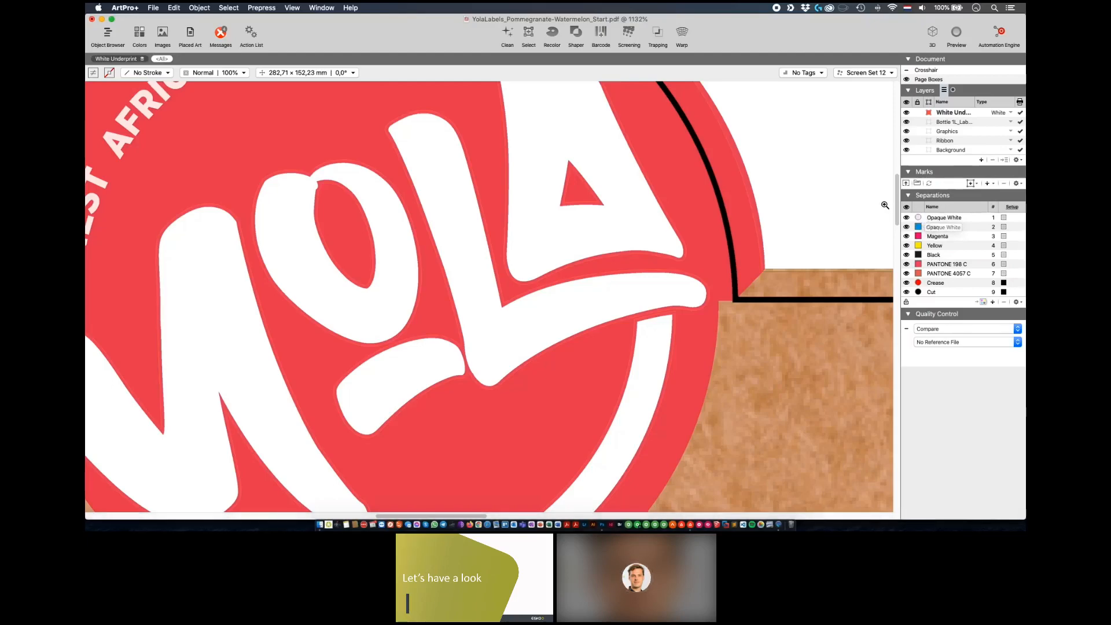
click(906, 113)
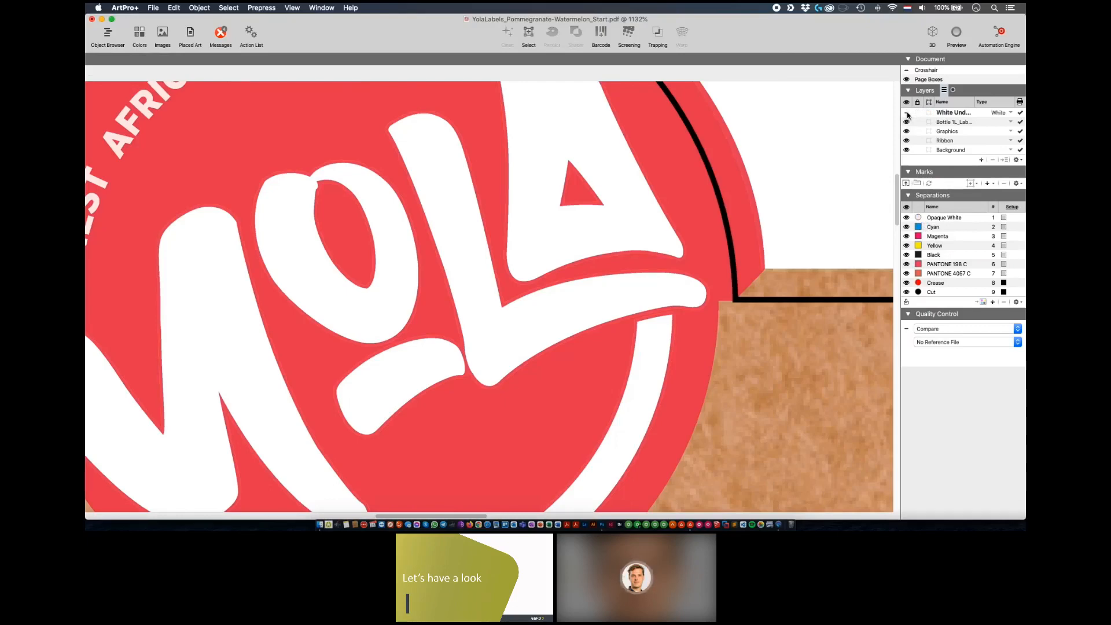
key(super+0)
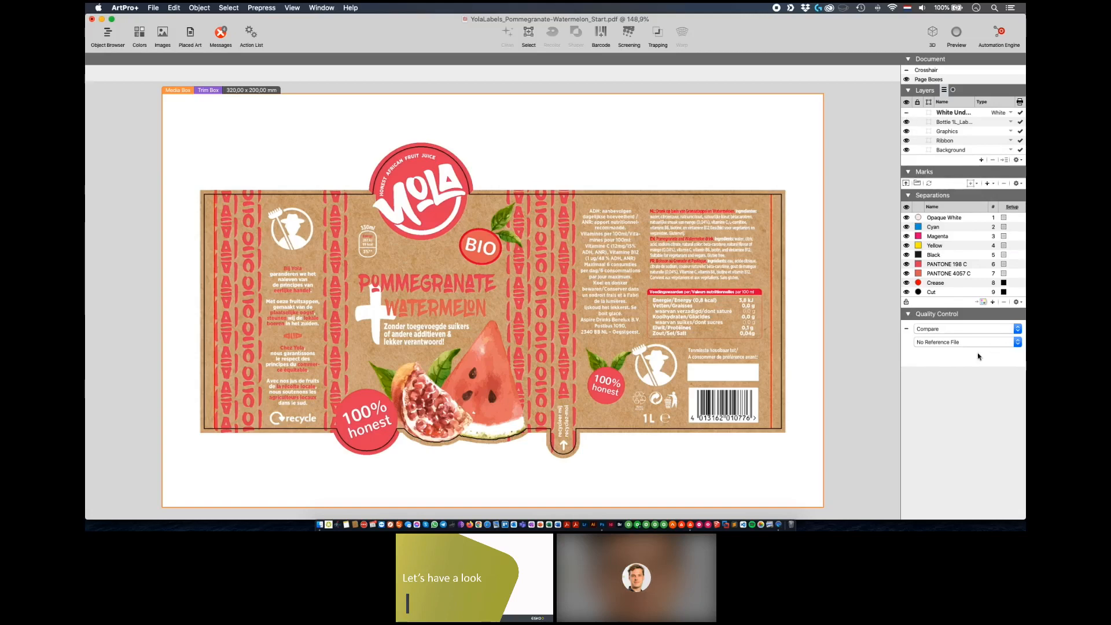
- Preview the artwork in Breakout quality control, sample the ink percentages of the kraft background below the Yola logo, and hide the preview
click(966, 331)
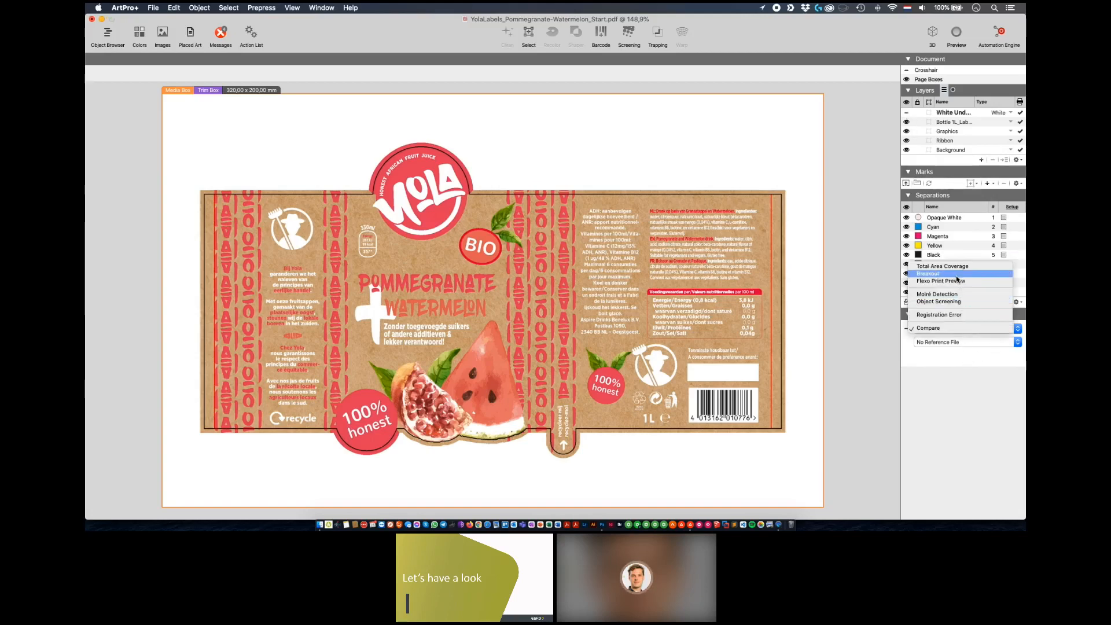
click(956, 275)
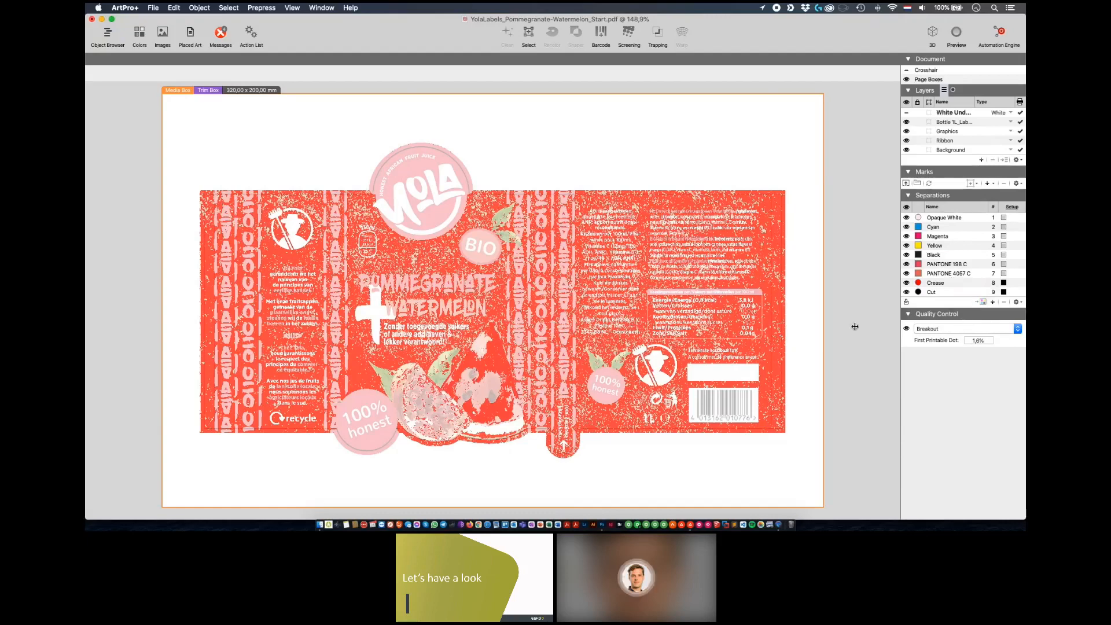
click(407, 254)
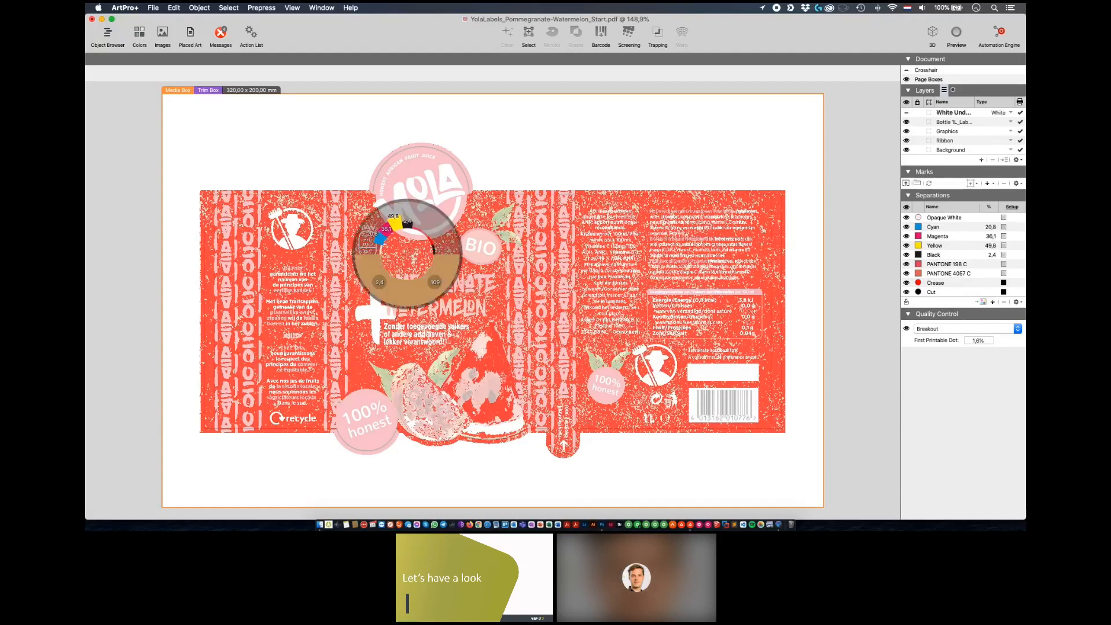
drag(408, 254, 405, 262)
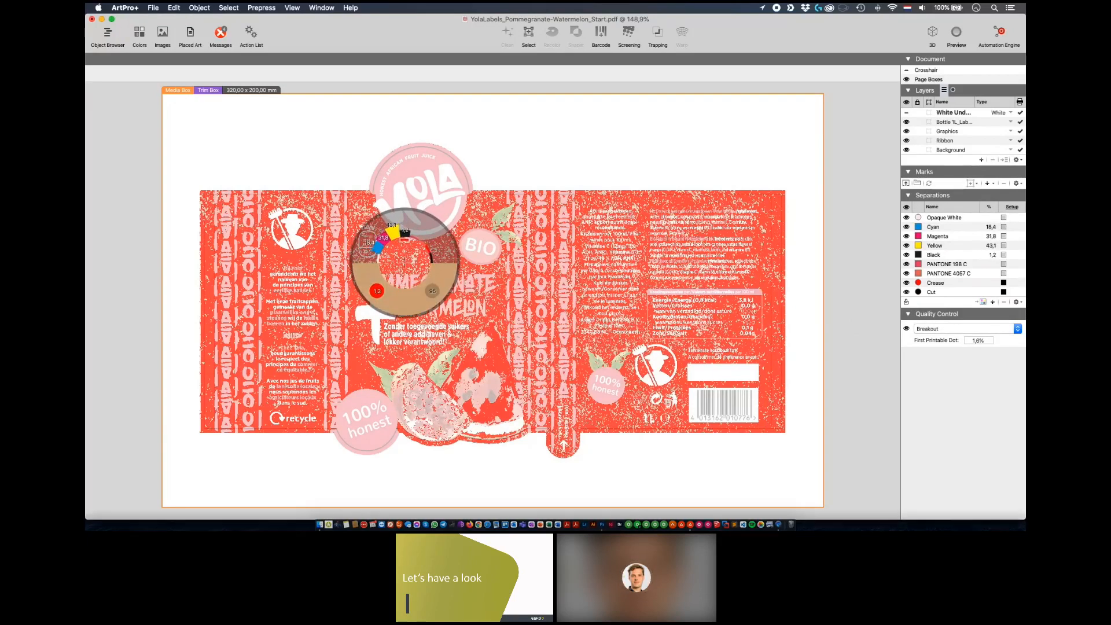
drag(405, 261, 408, 263)
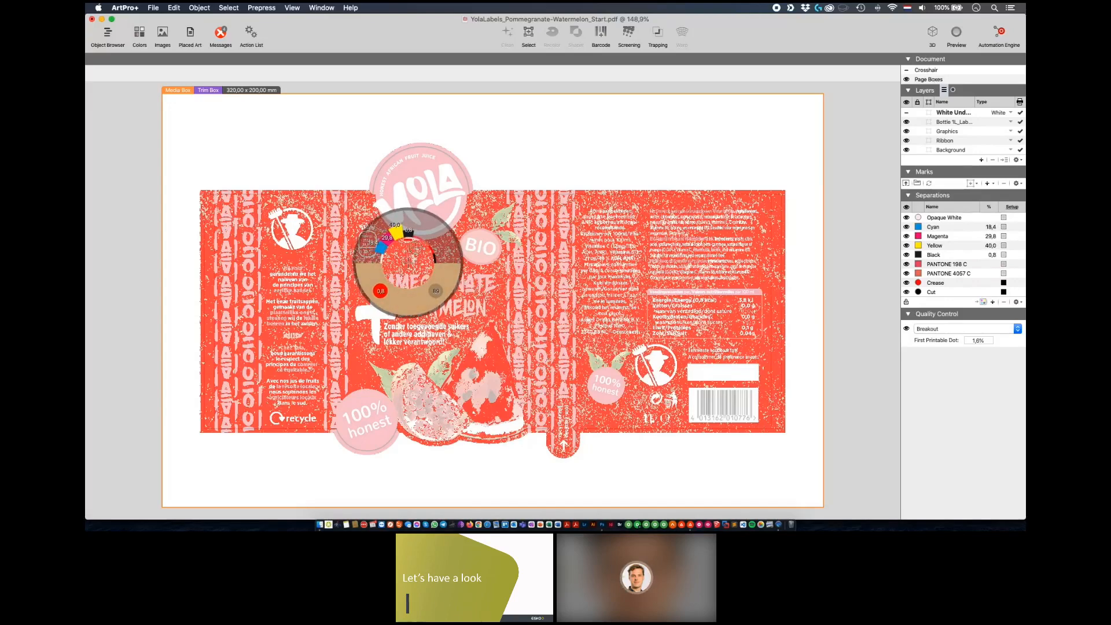
drag(408, 263, 407, 263)
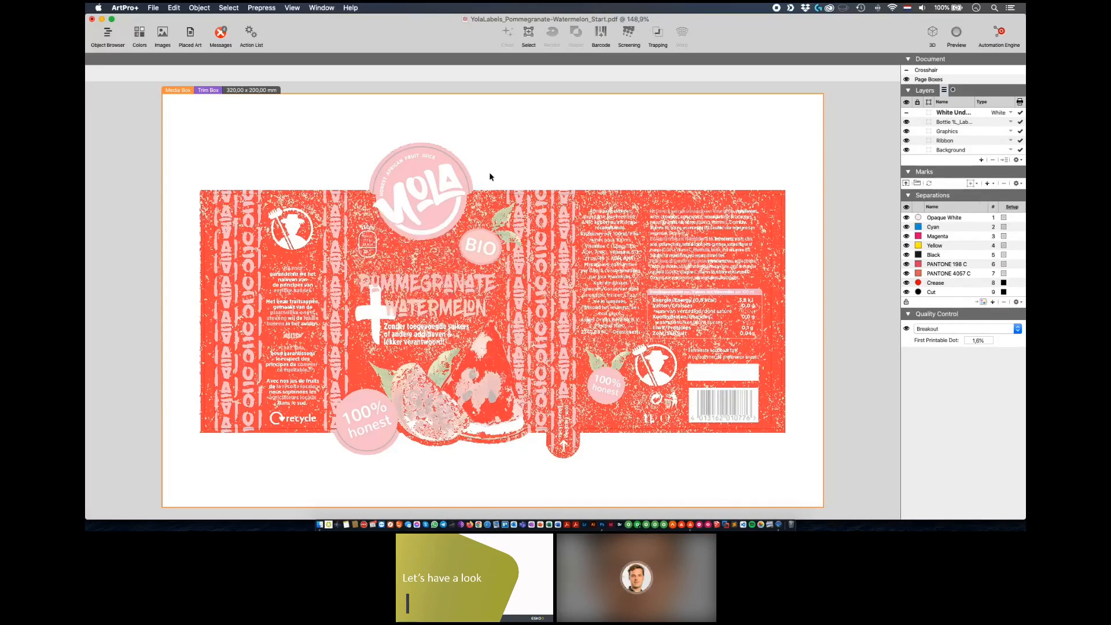
click(906, 329)
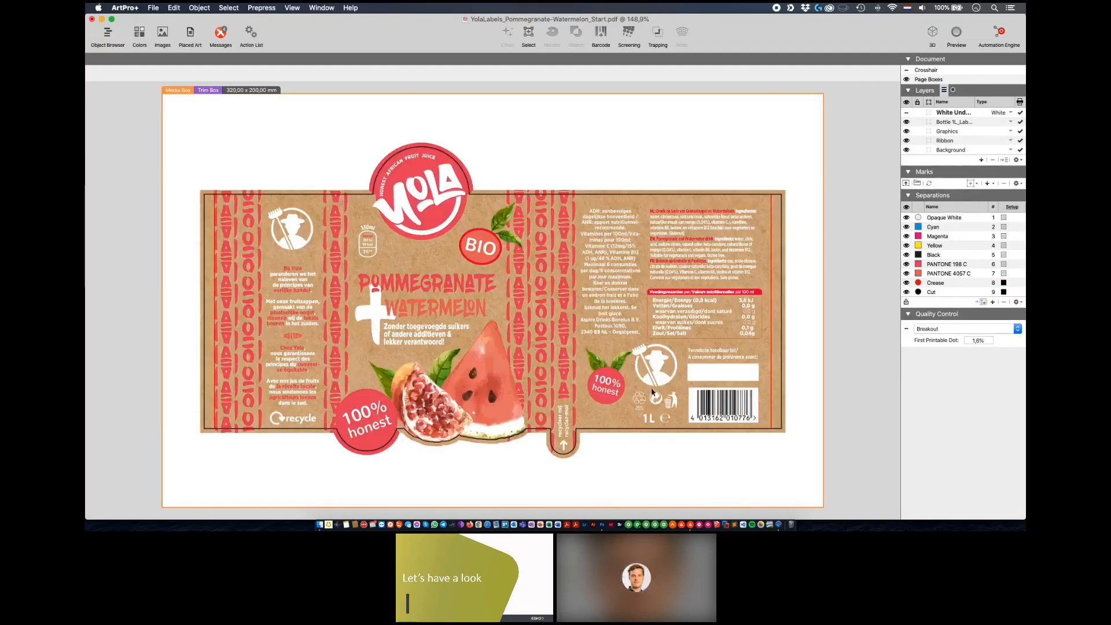
- Remove the Black channel from the kraft background image Embedded Image 7 by mapping it to None
click(163, 36)
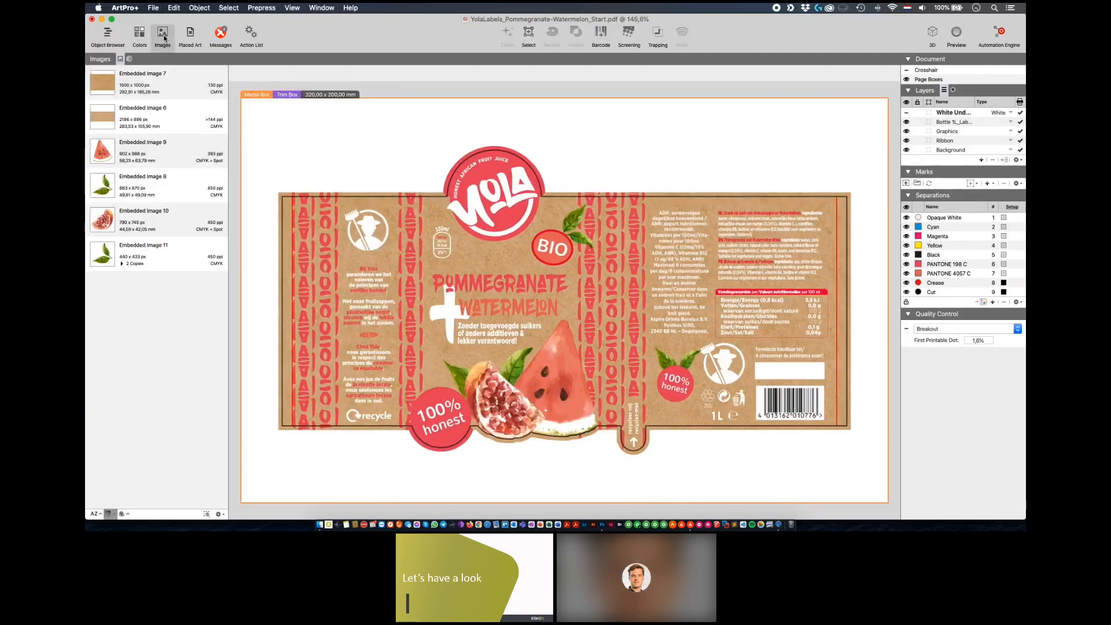
click(160, 82)
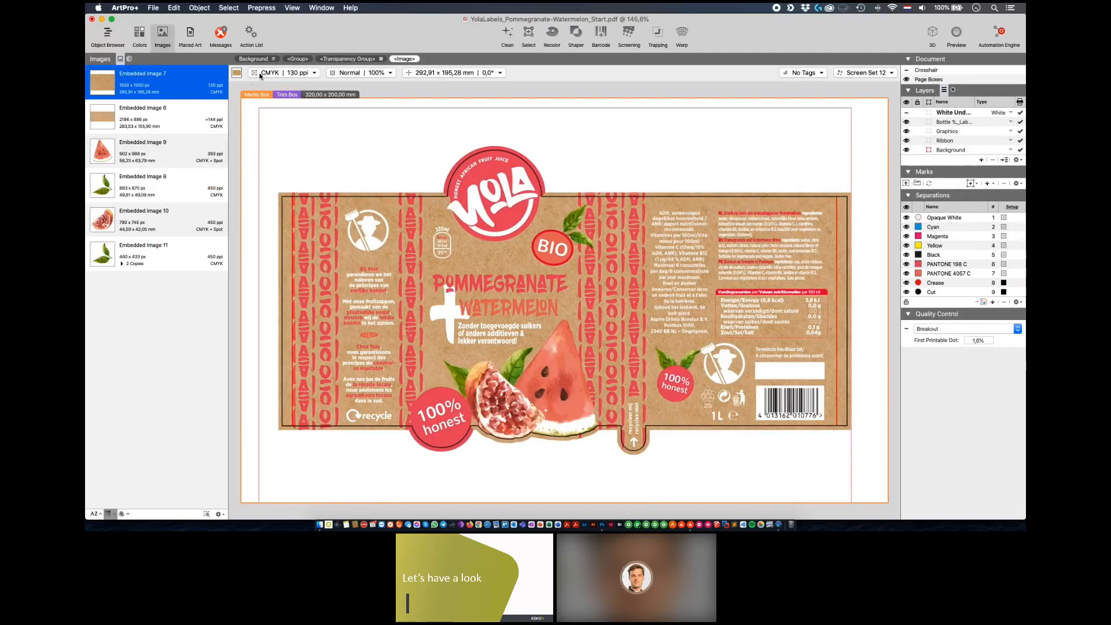
click(269, 74)
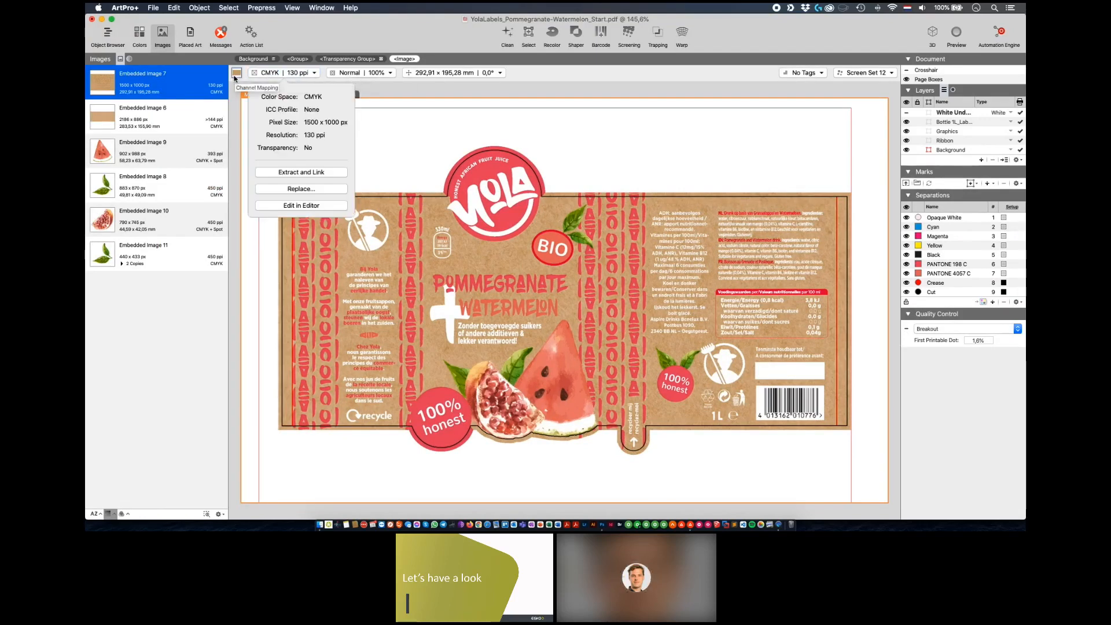
click(236, 73)
click(347, 173)
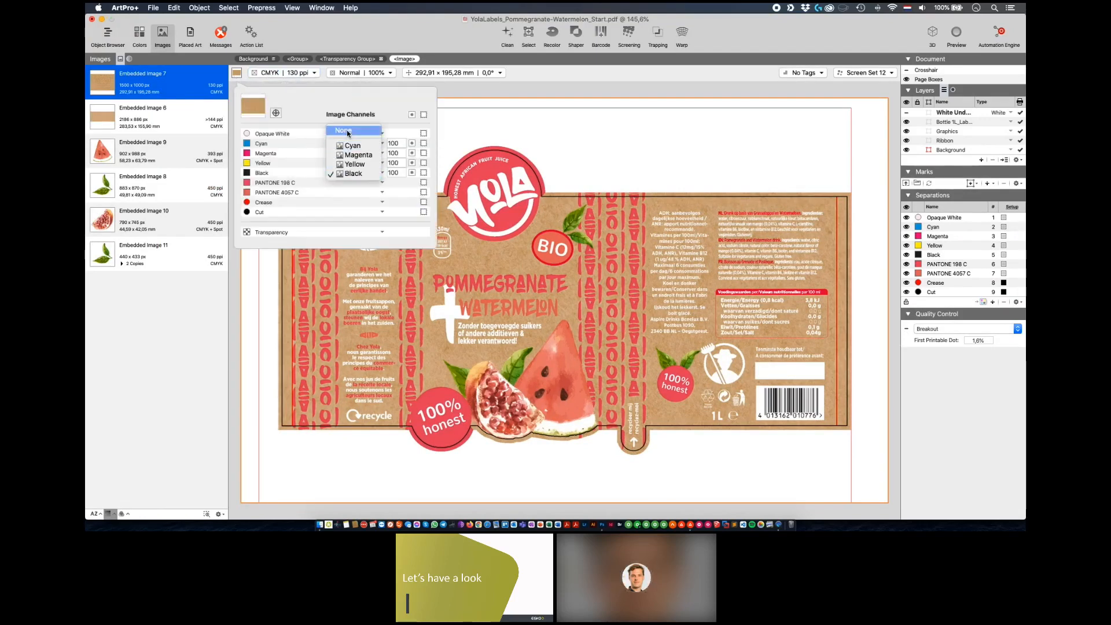
key(Escape)
- Map the Black channel of Embedded Image 6 to None and deselect the image
click(152, 121)
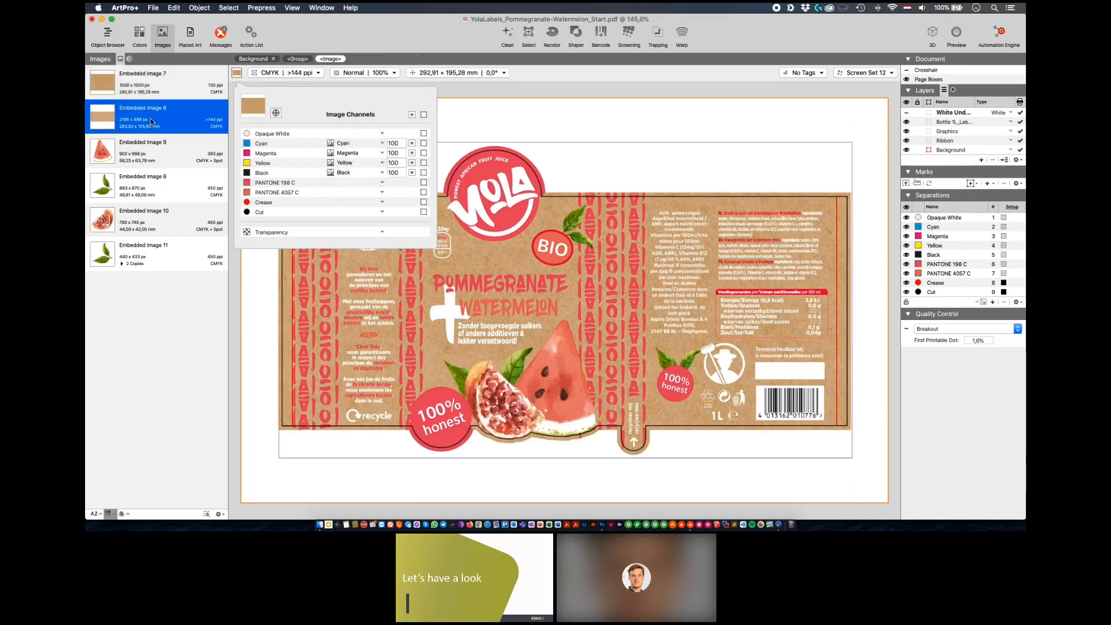
click(346, 174)
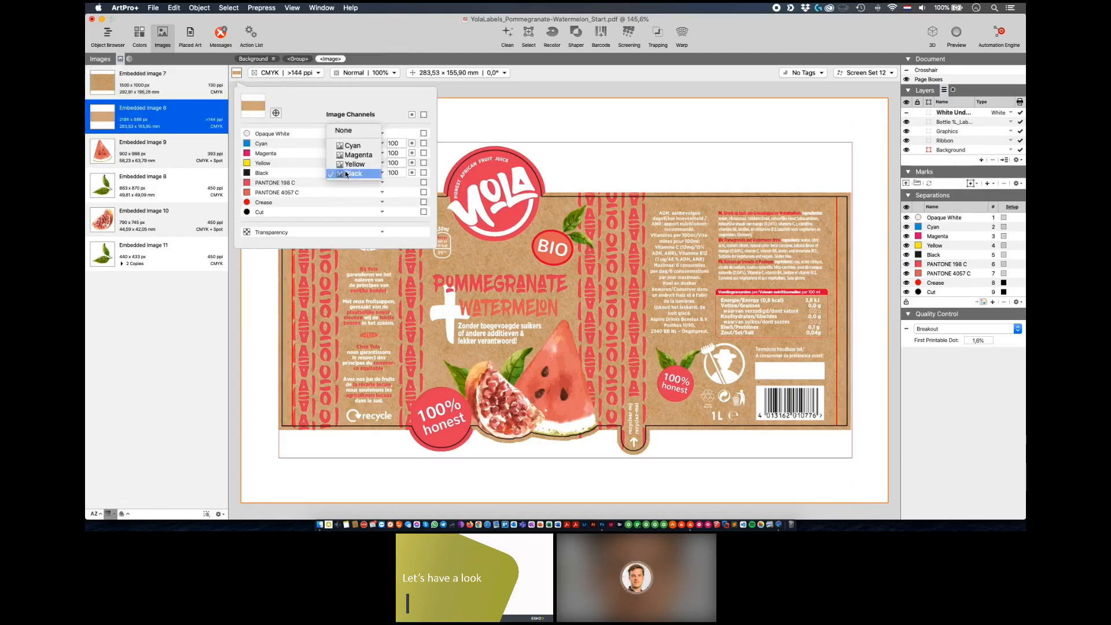
click(349, 132)
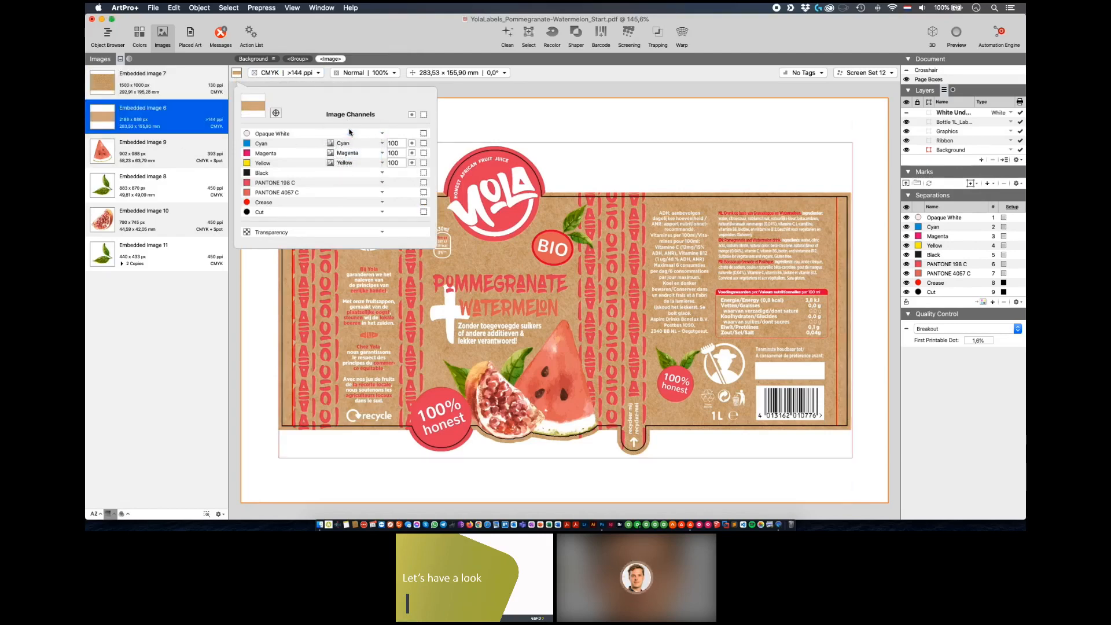
click(487, 130)
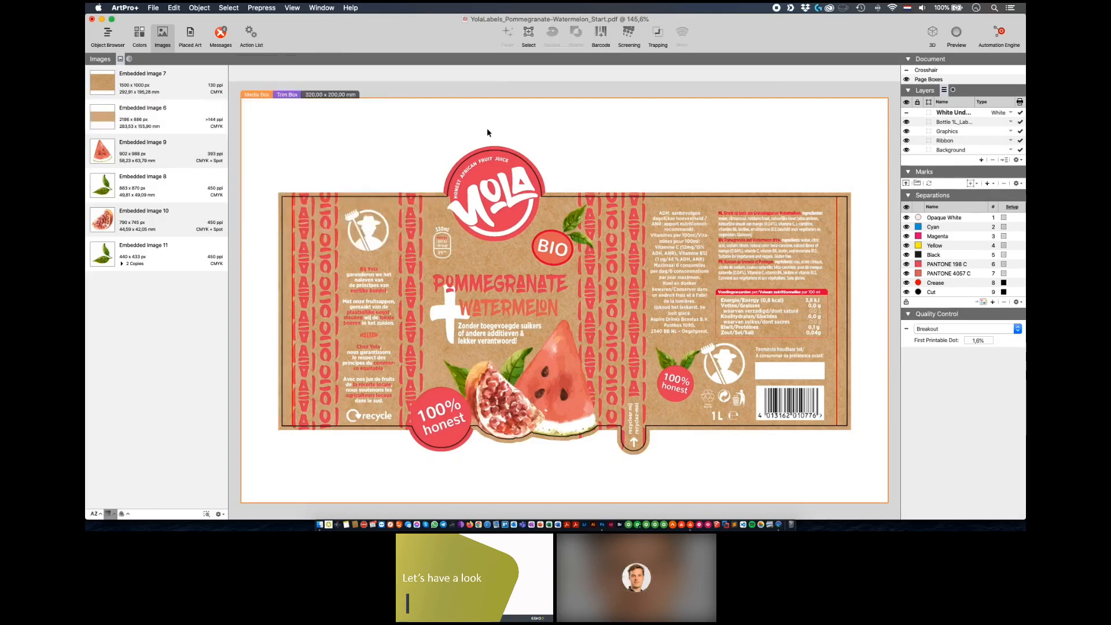
- Inspect the Yellow and Black separations individually, restore the full-colour view, and recheck the artwork in the Breakout preview
key(4)
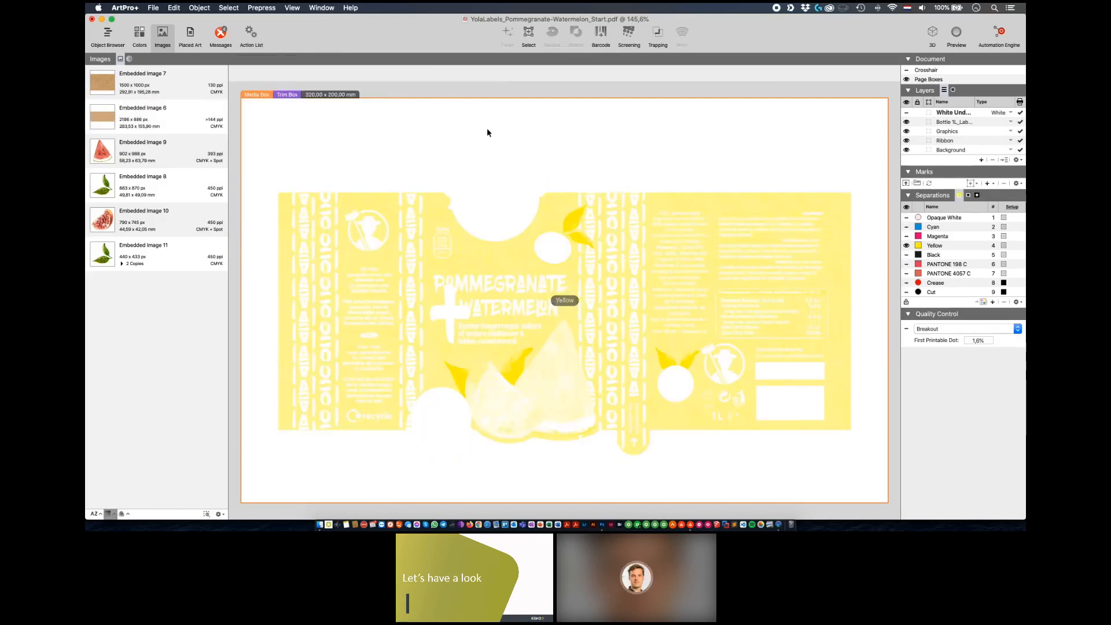
key(5)
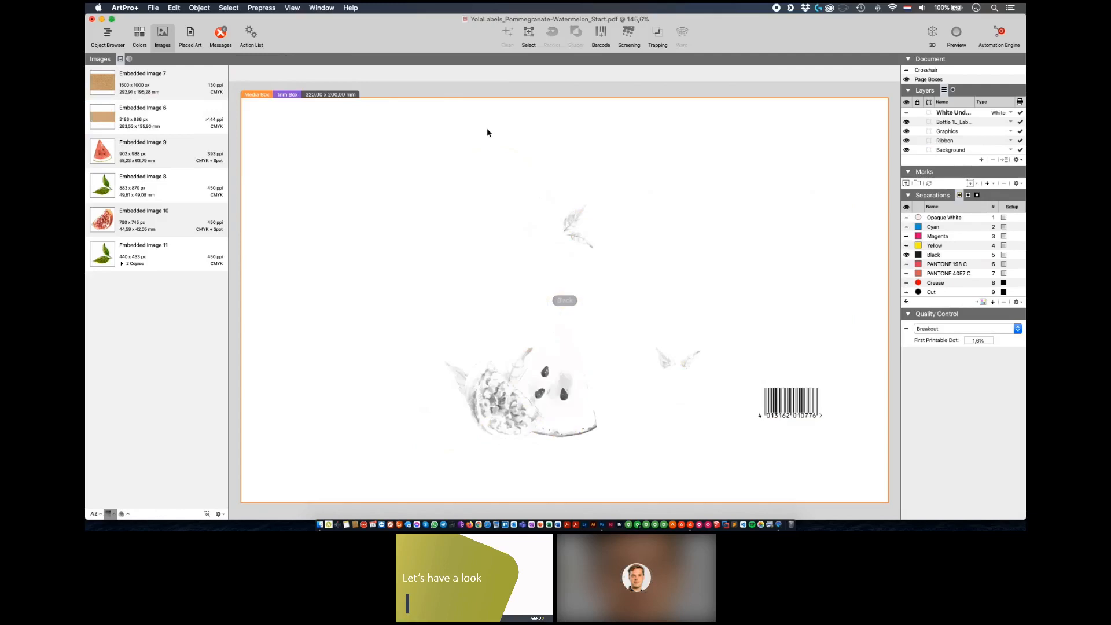
key(0)
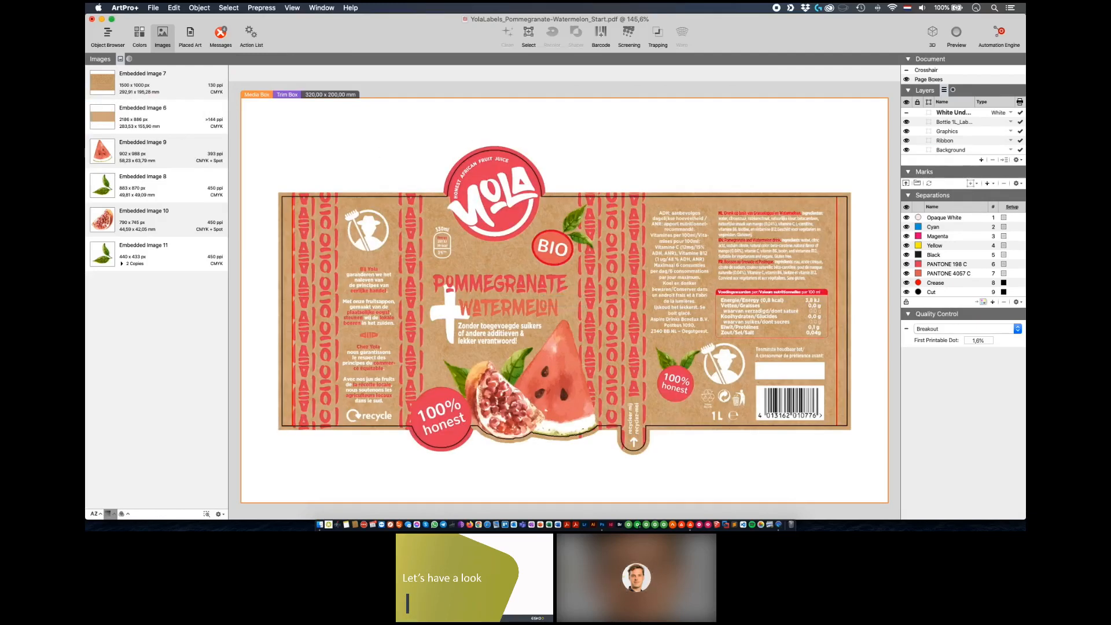
click(130, 59)
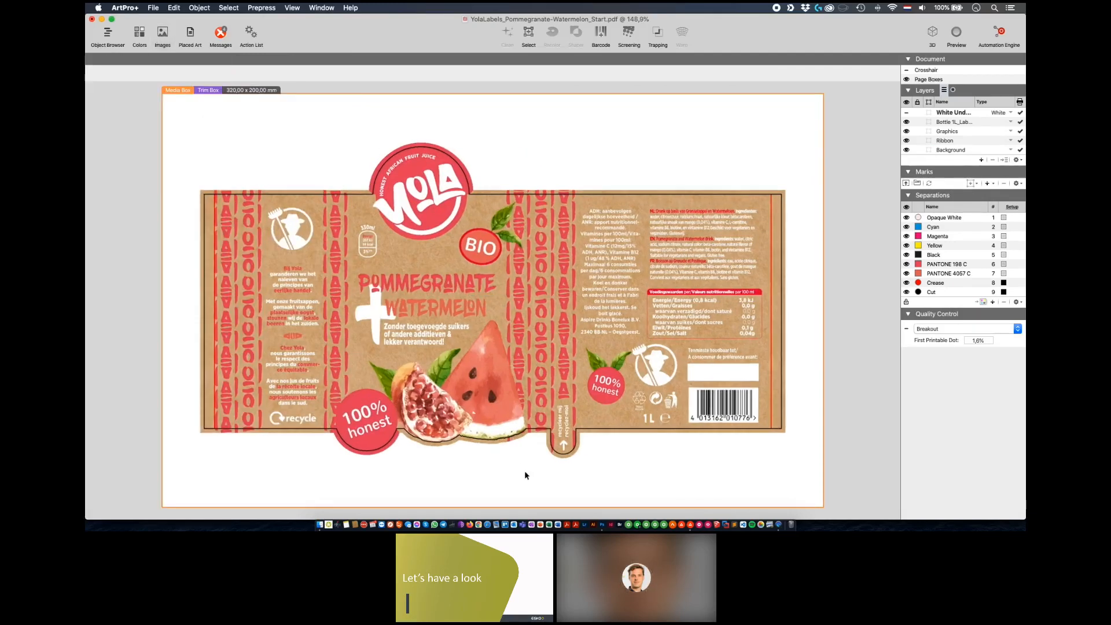
click(907, 329)
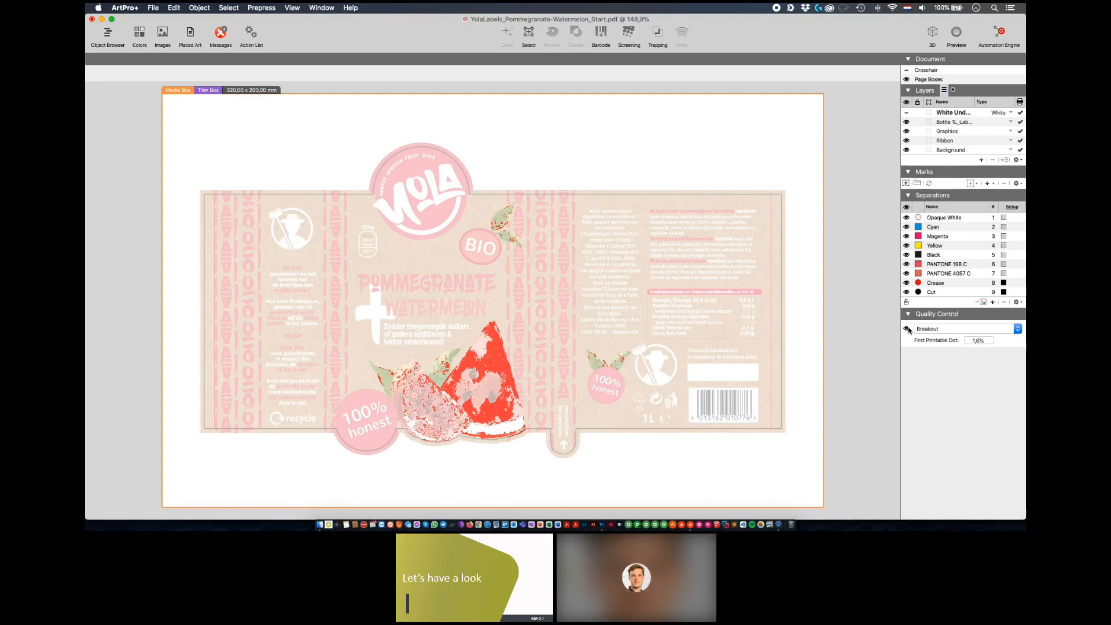
click(907, 328)
- Clean the watermelon image with FlexoClean in Photoshop, cutting highlights below 2.0% and using a 5.0-pixel radius for scattered spots and holes, and return to ArtPro+
double_click(499, 369)
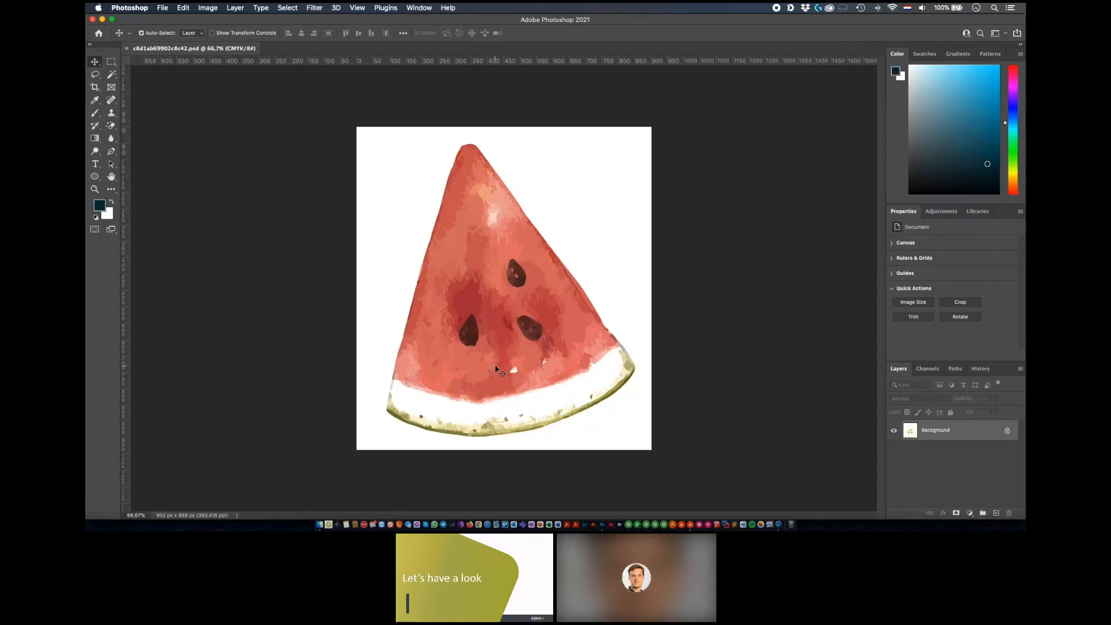
click(314, 8)
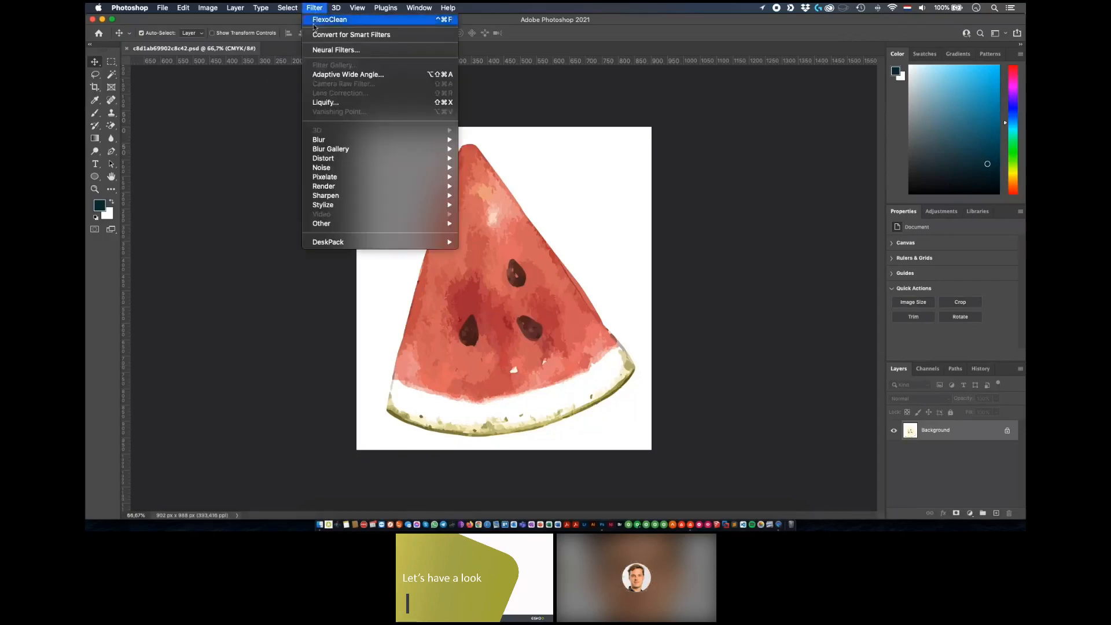
mouse_move(343, 243)
click(473, 244)
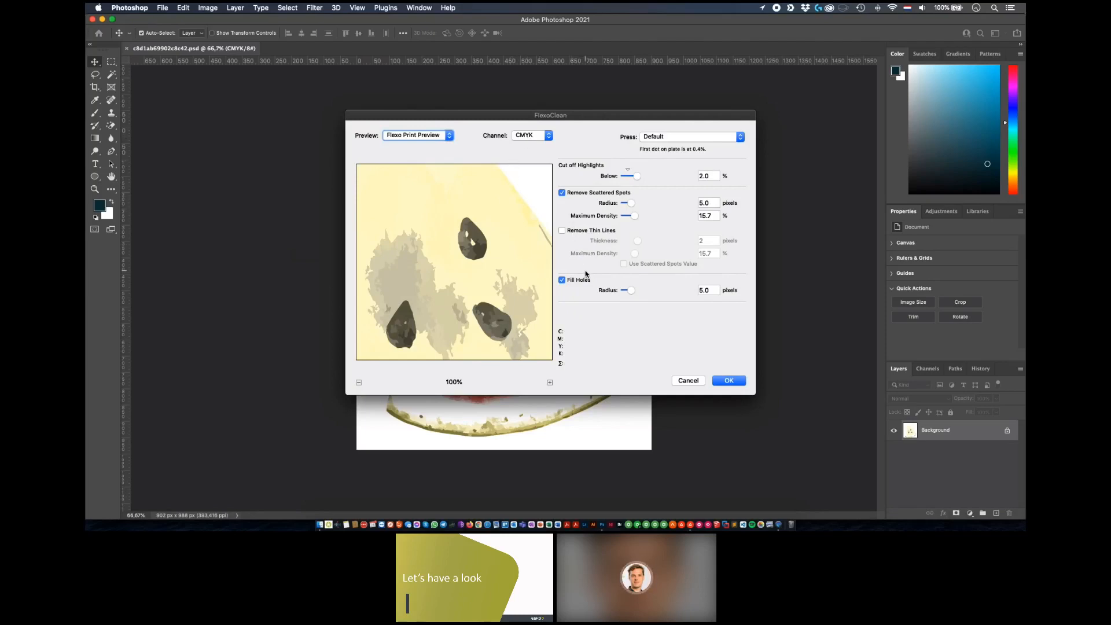
click(729, 381)
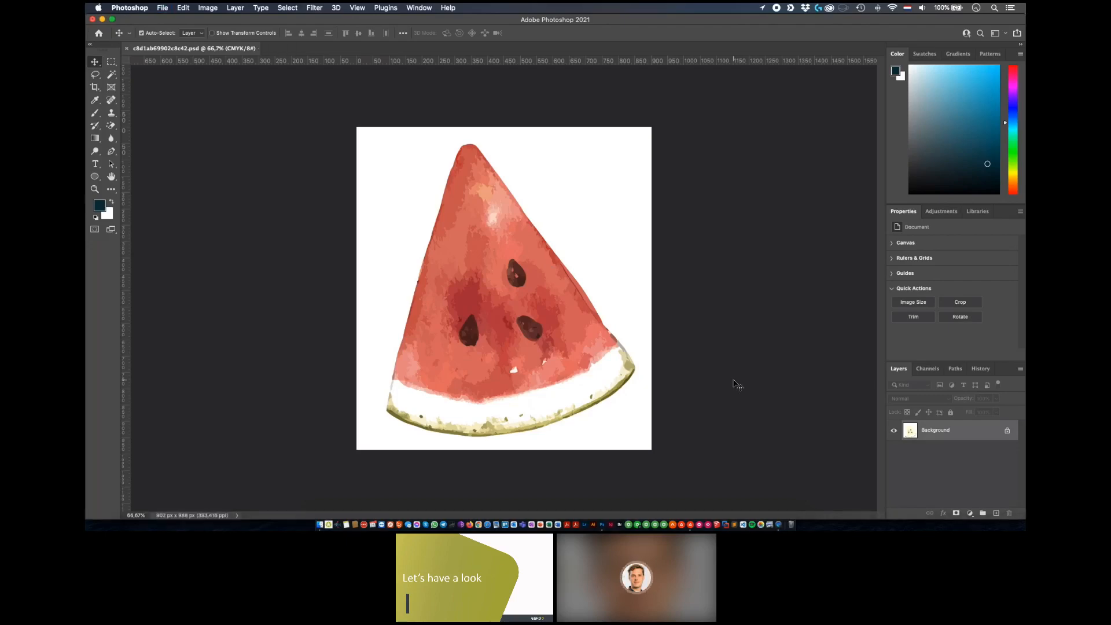
key(super+w)
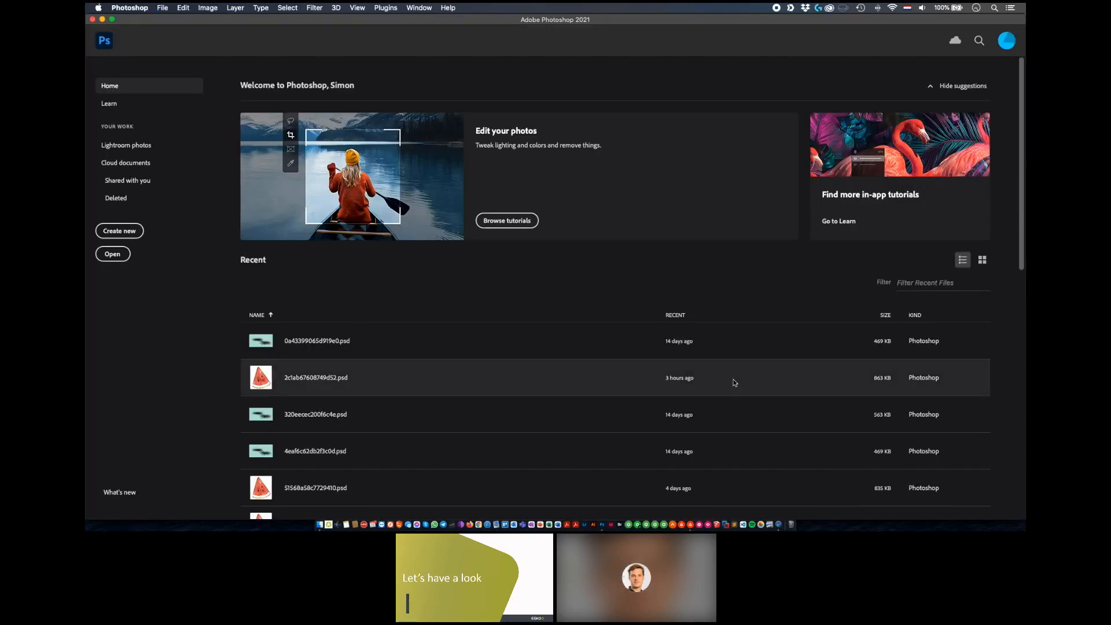
key(super+Tab)
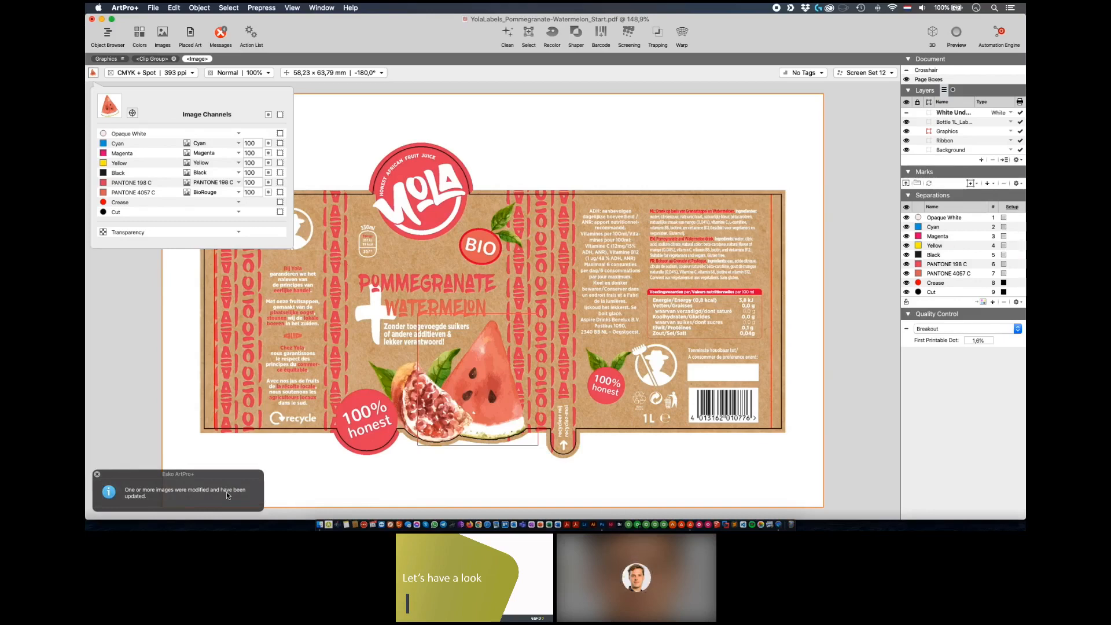
- Compare the watermelon before and after cleaning by undoing and redoing the image update, and check it in the Breakout preview
click(460, 500)
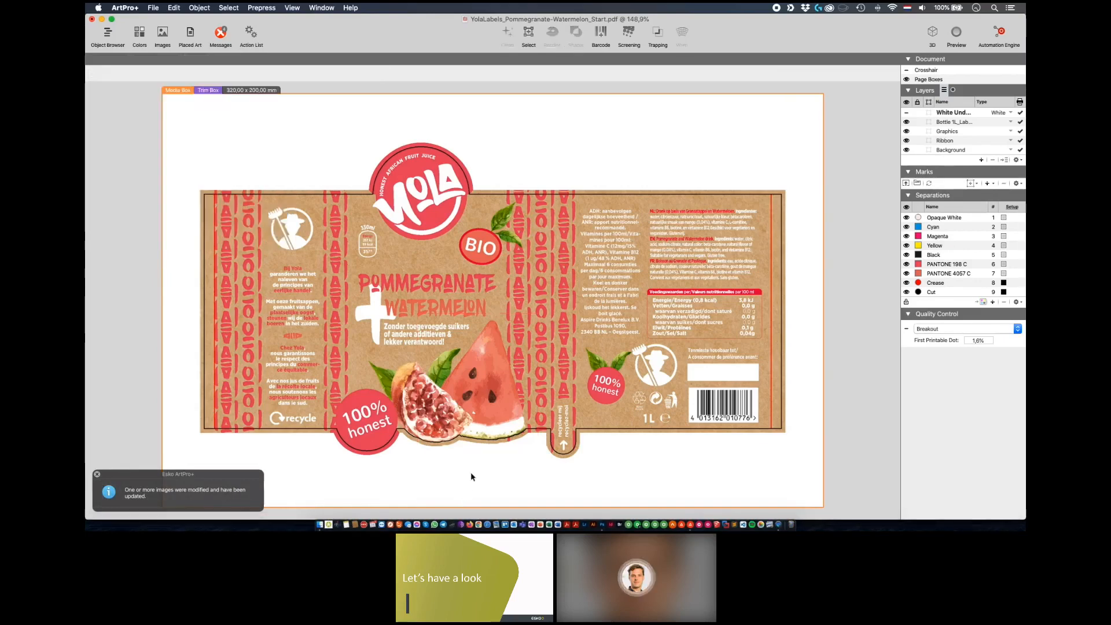
key(super+z)
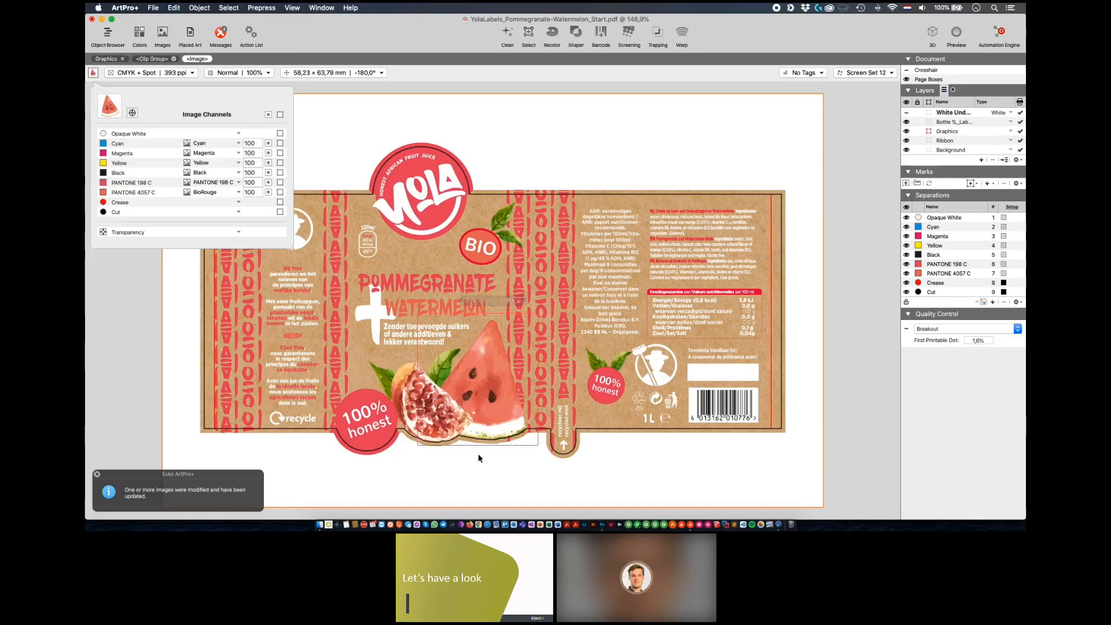
key(super+shift+z)
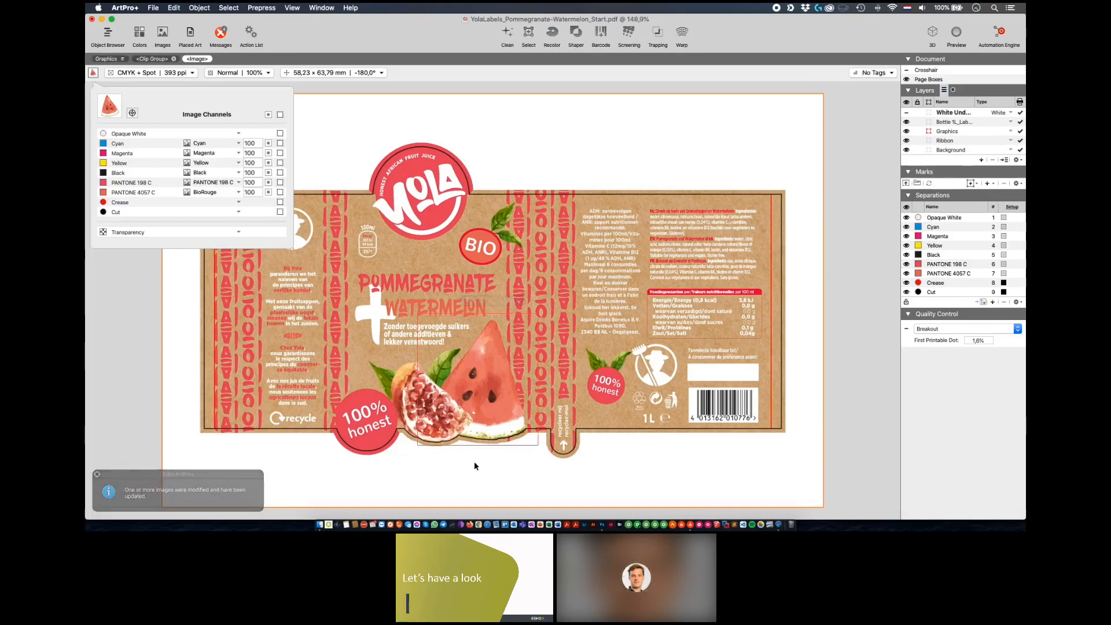
click(474, 460)
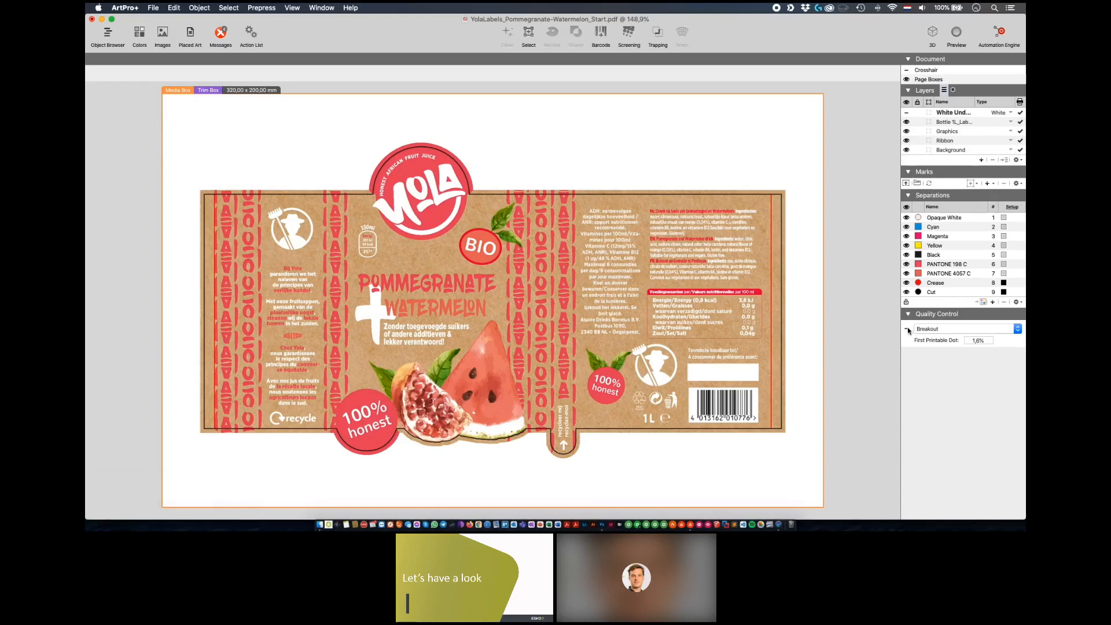
click(907, 330)
- Compare the prepress document with the original YolaLabels_Pommegranate-Watermelon_Start.pdf as the reference file
click(922, 329)
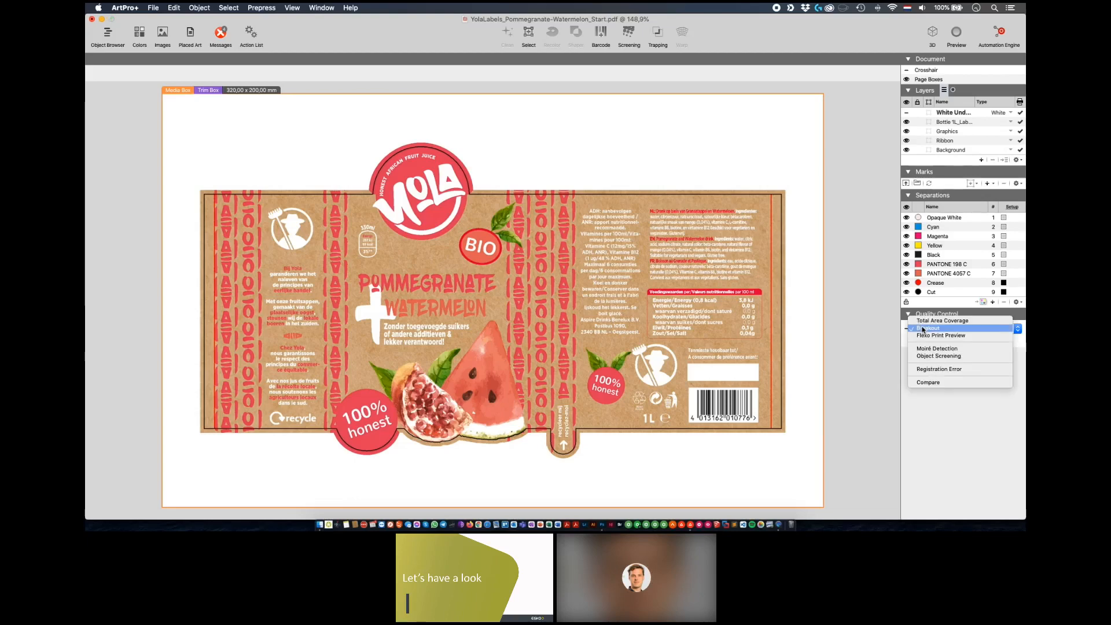
click(921, 384)
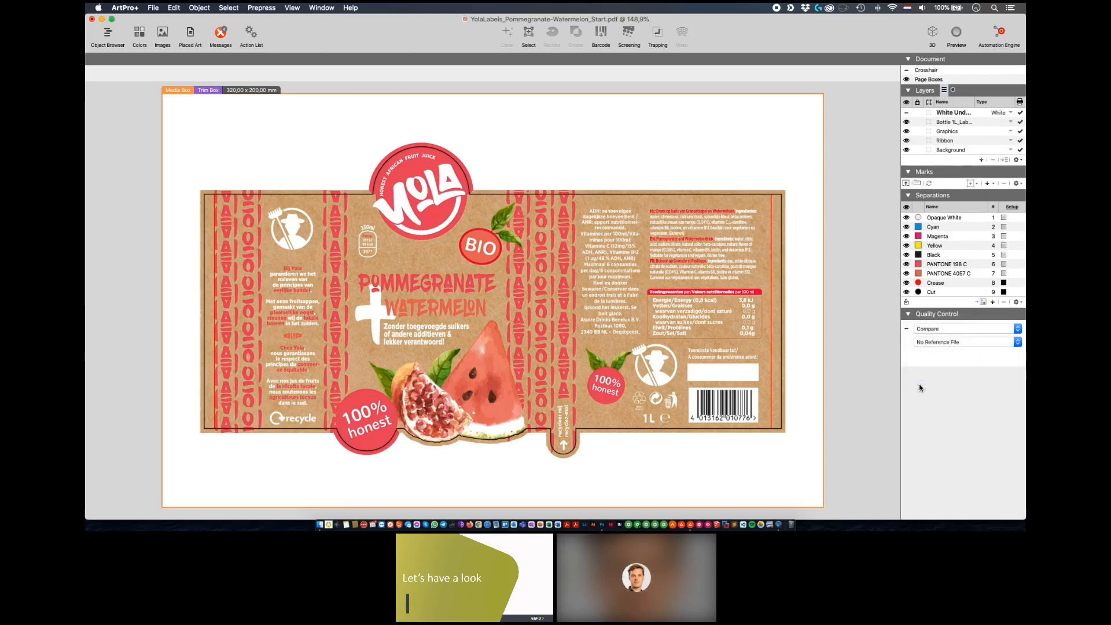
click(939, 343)
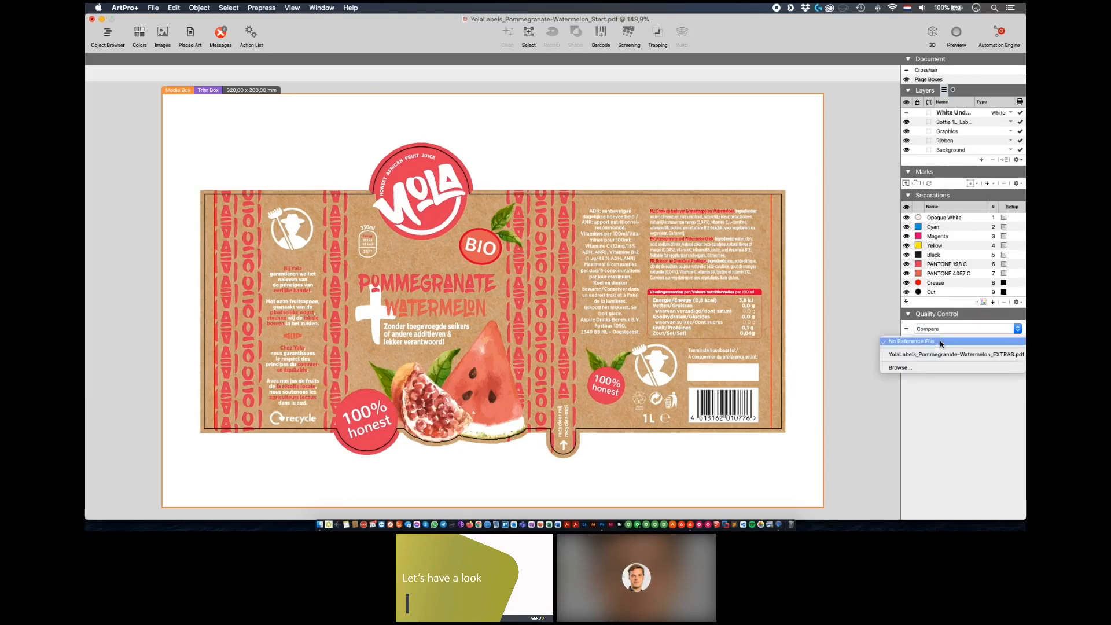
click(959, 367)
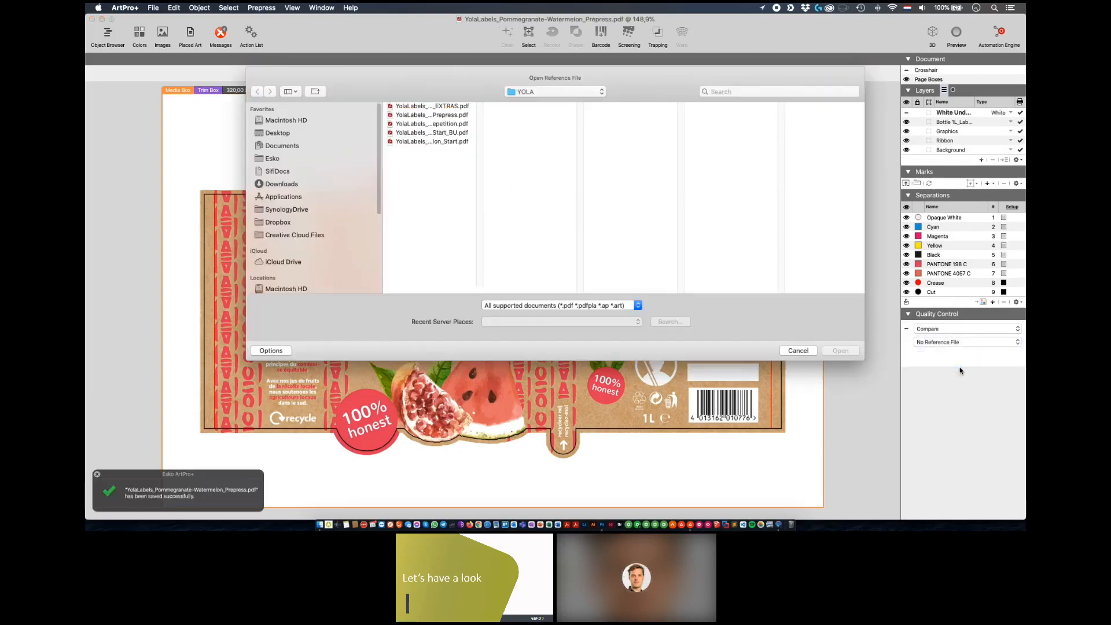
click(461, 142)
click(855, 354)
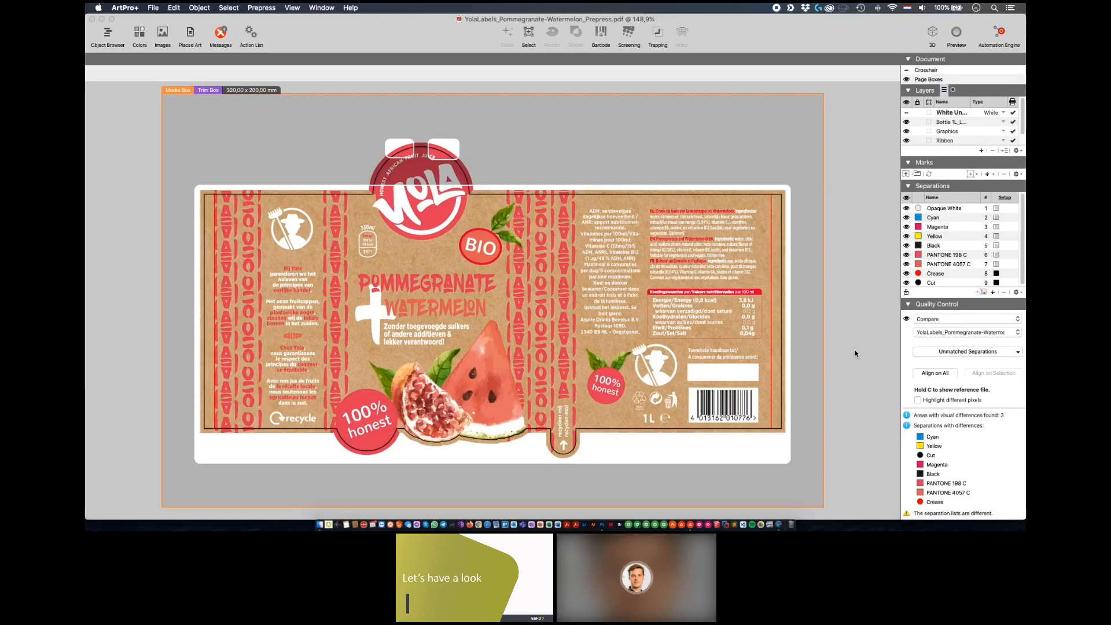
- Exclude the unmatched Opaque White separation from the comparison by setting its match to Don't Compare
click(946, 353)
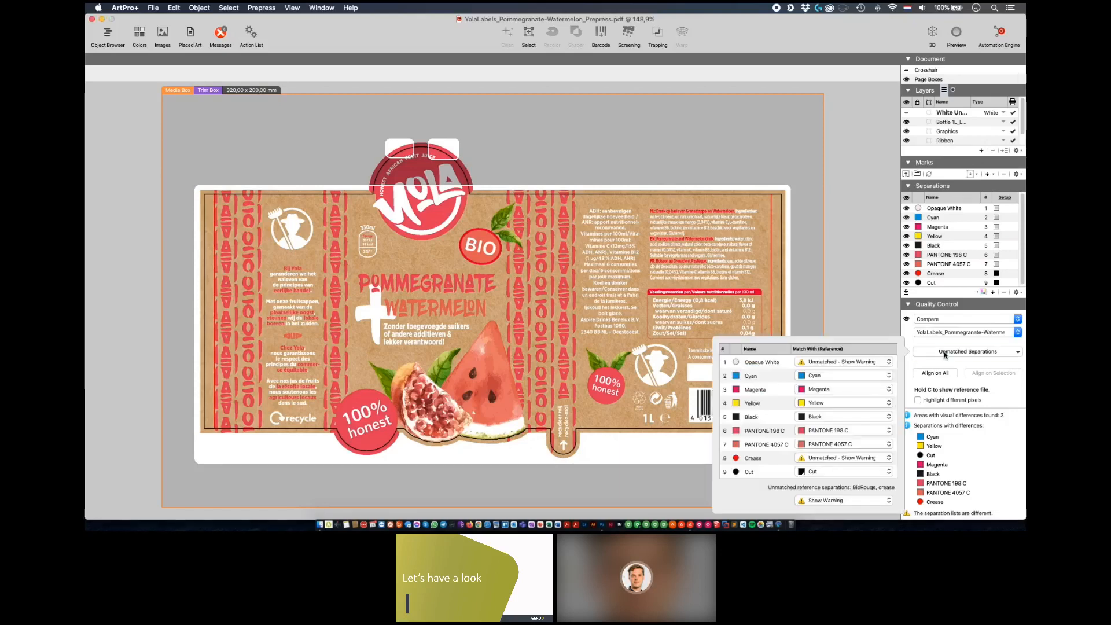
click(845, 362)
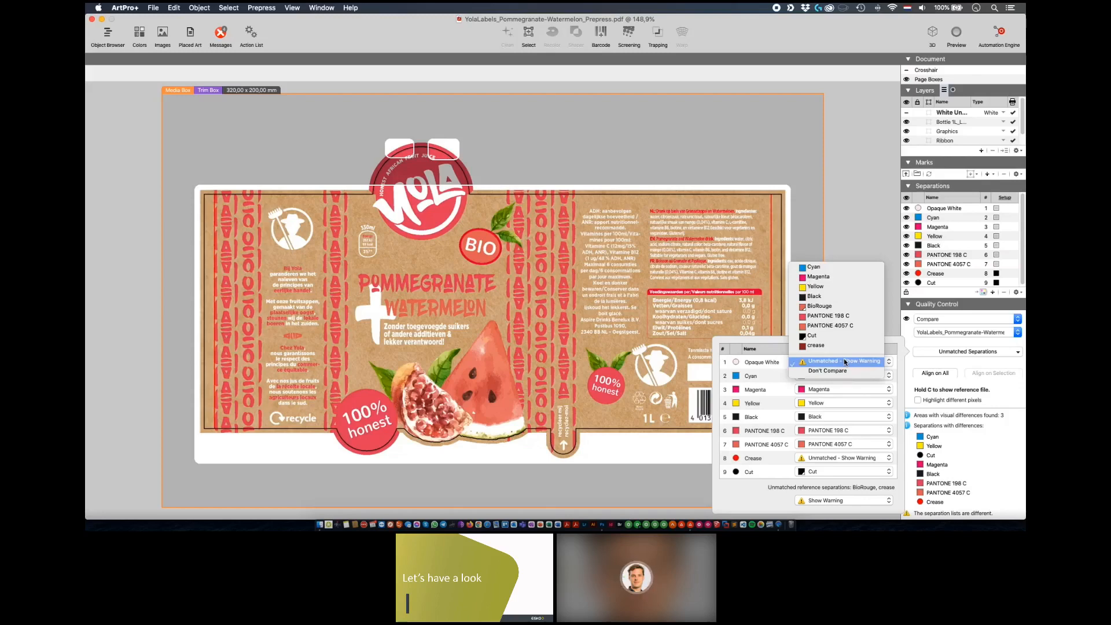
click(846, 370)
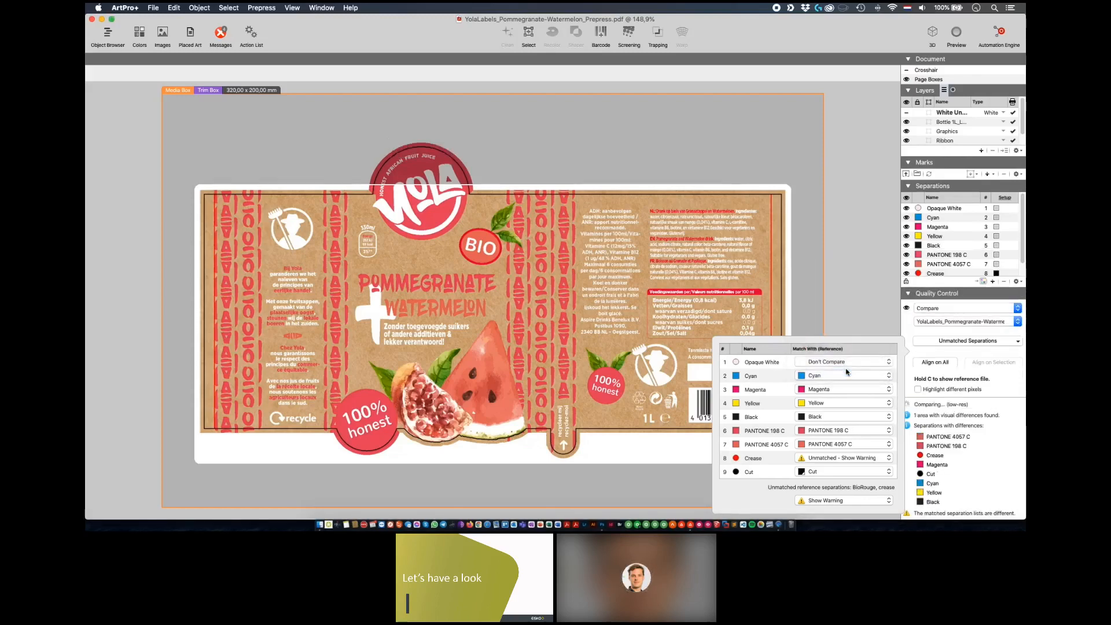
click(852, 323)
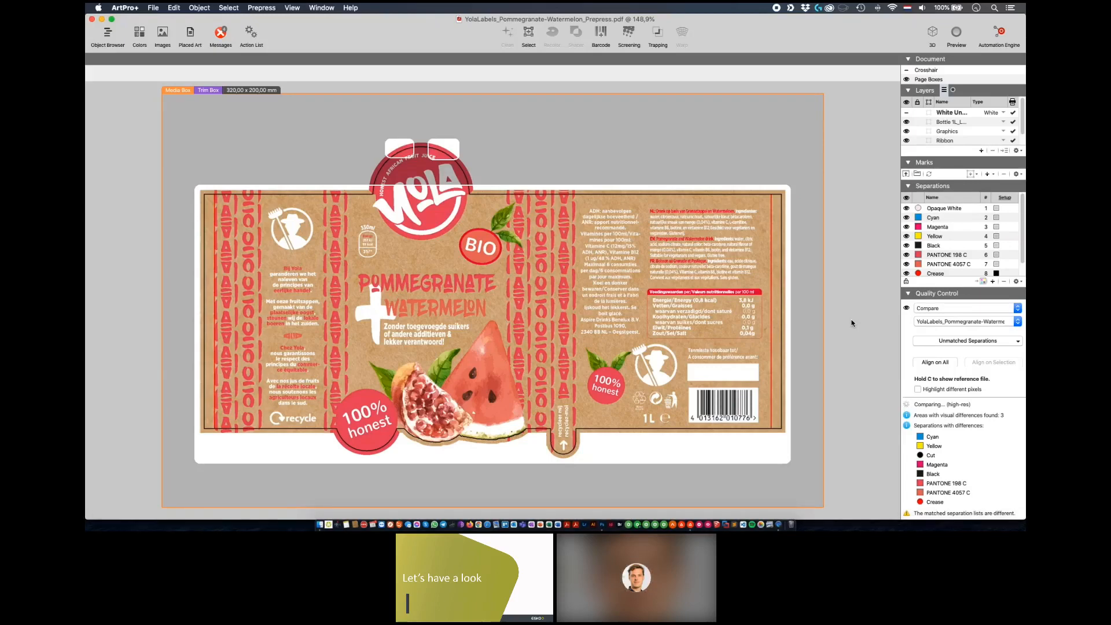
- Check the differences against the reference file, including with different pixels highlighted, and turn the comparison off
key(c)
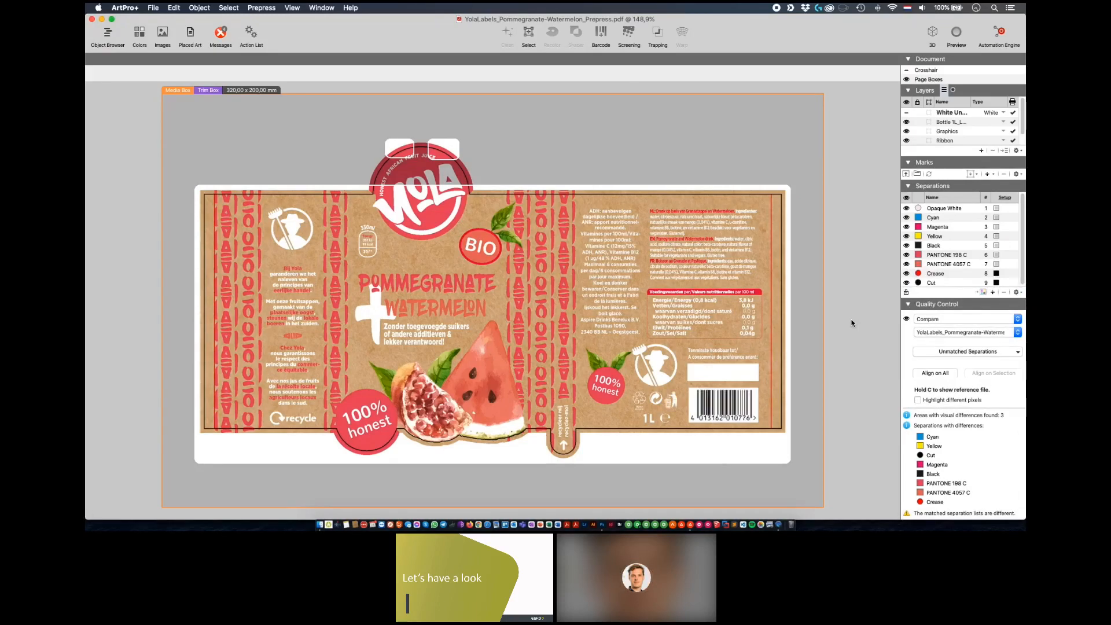
key(c)
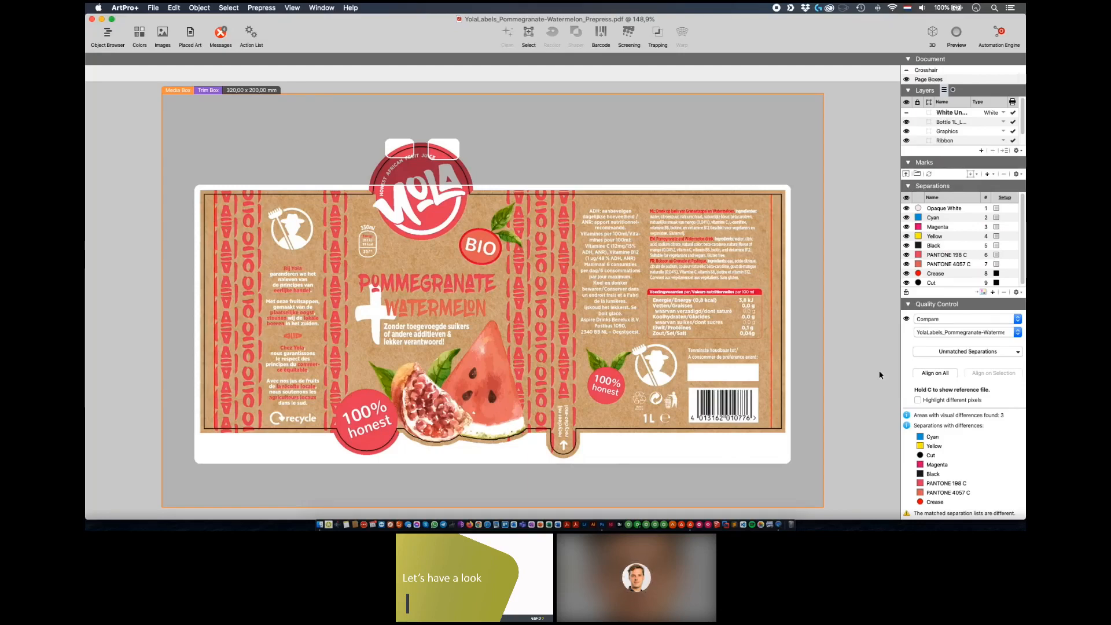
click(918, 400)
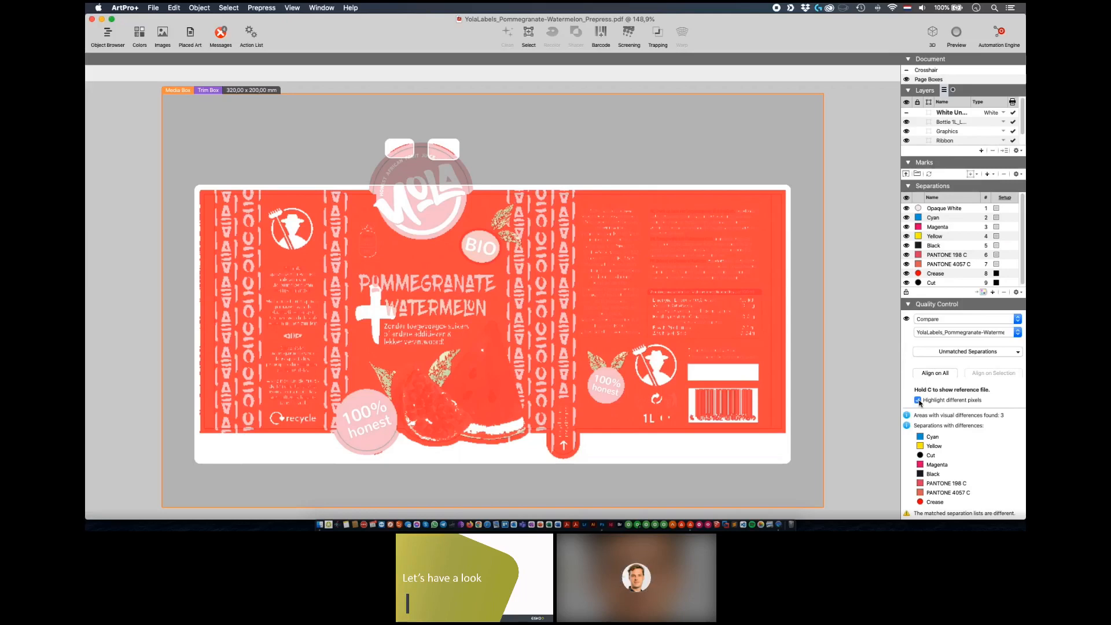
click(917, 400)
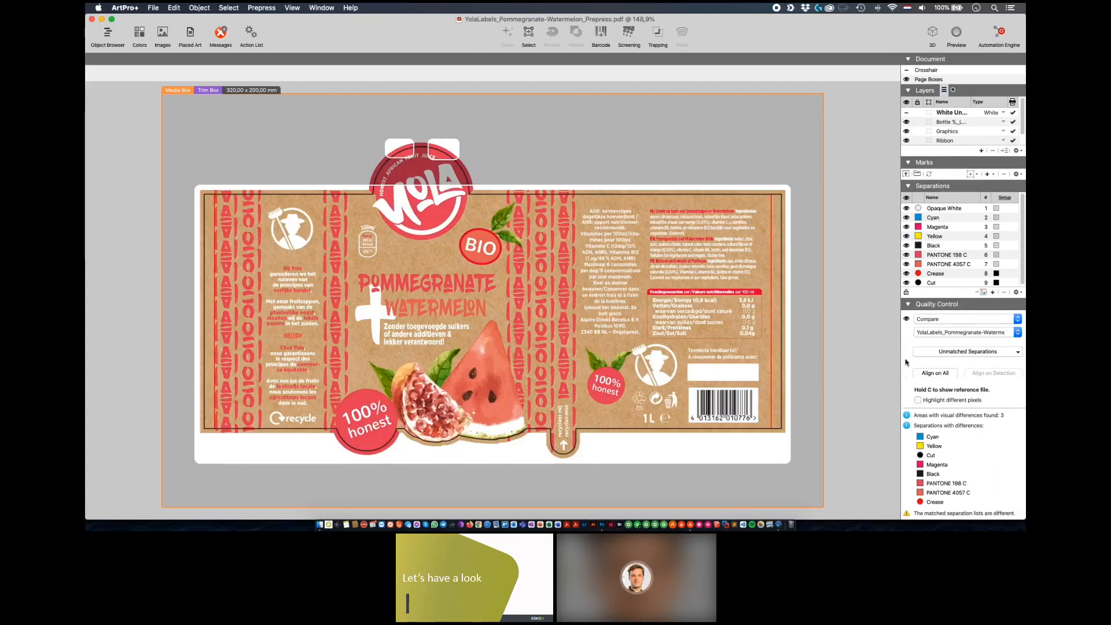
click(907, 320)
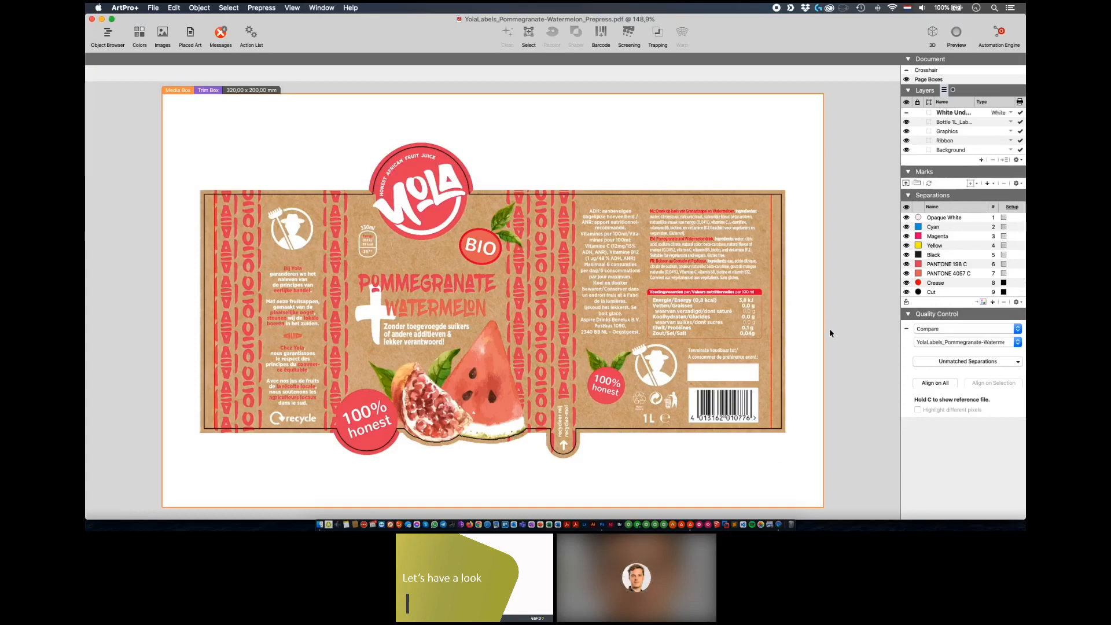
- Create an automatic trap layer in Trapping mode with a 0,15 mm distance and Extend Data image traps
key(alt+super+t)
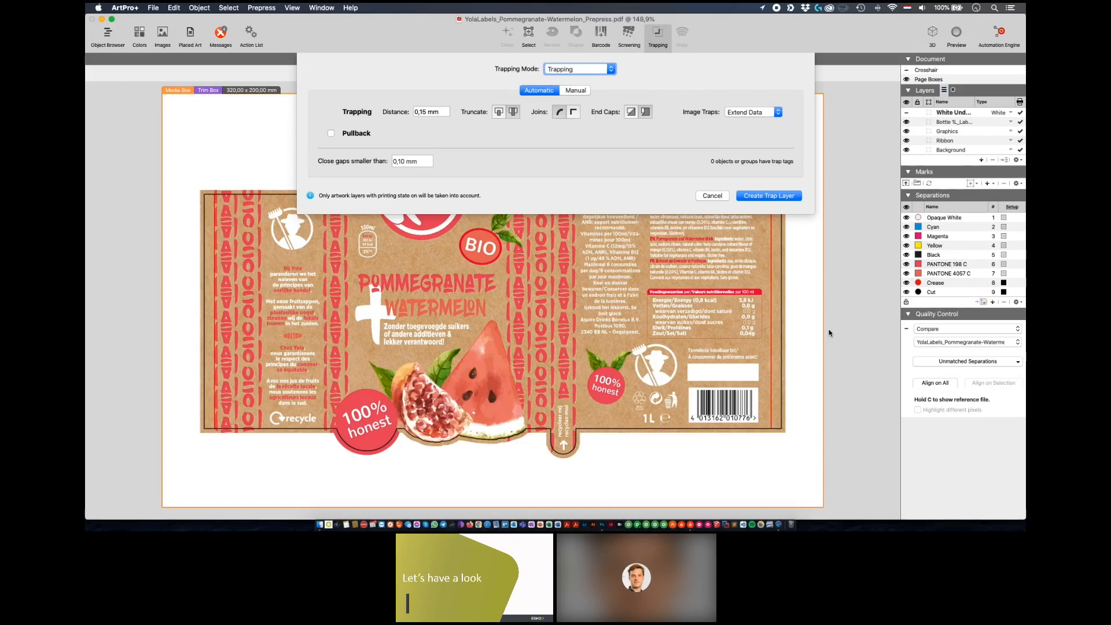
click(592, 70)
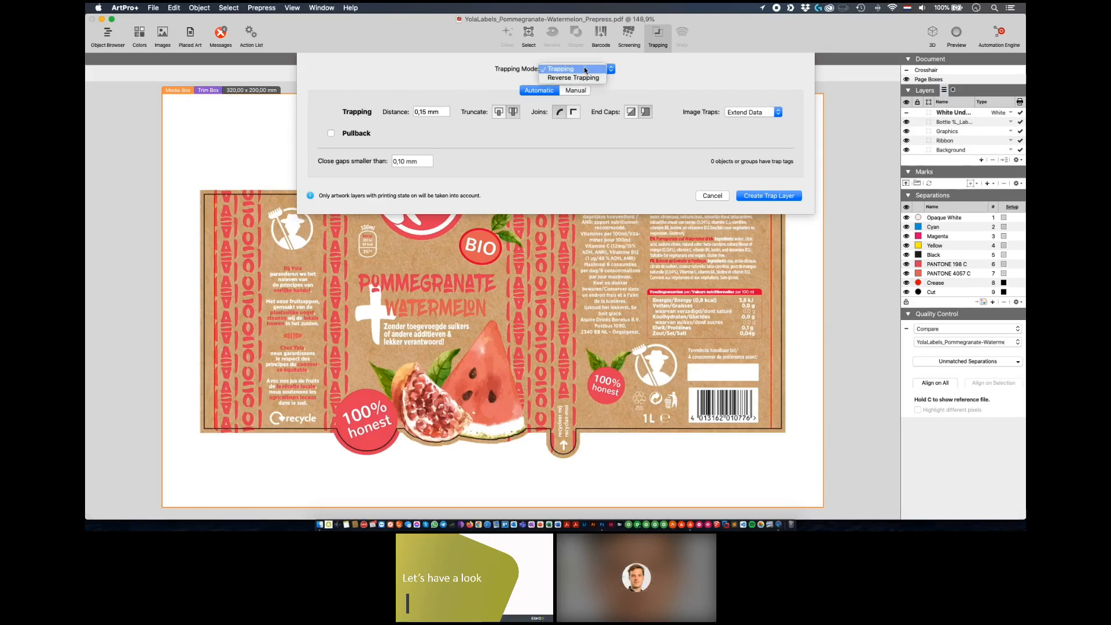
click(584, 69)
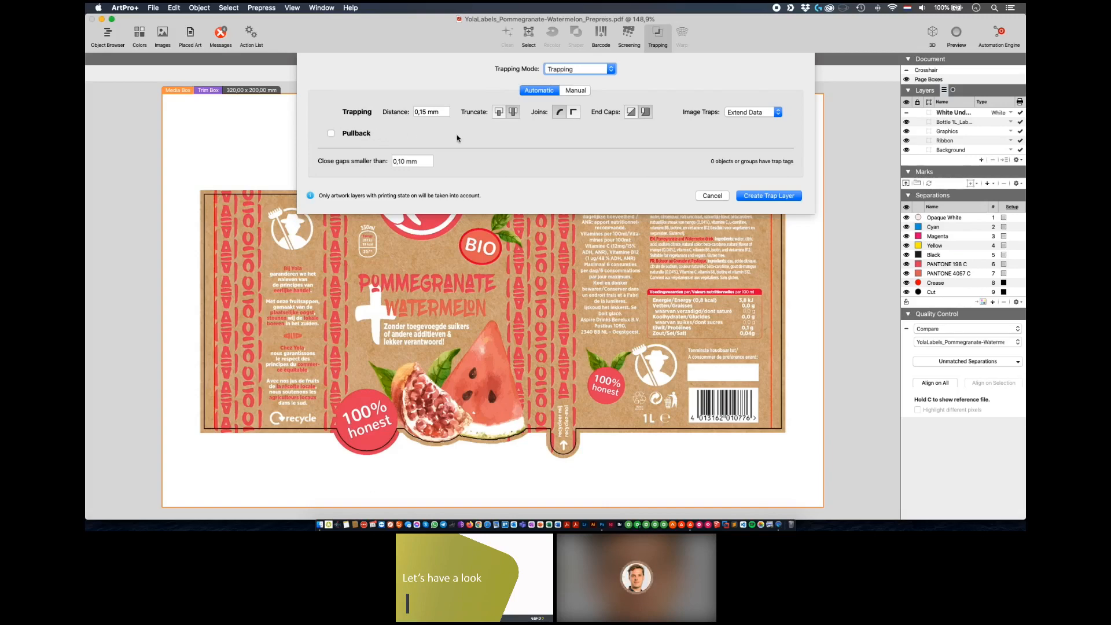
click(764, 196)
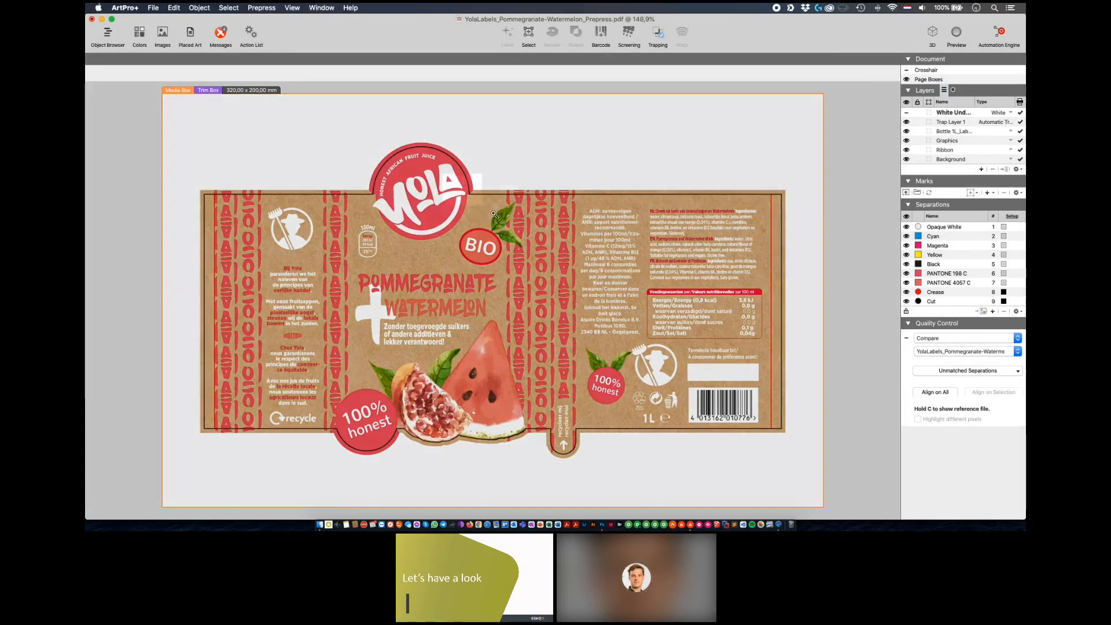
- Set the outer-edge trapping distance of the upper green leaf beside the BIO badge to 0,1
drag(467, 183, 551, 253)
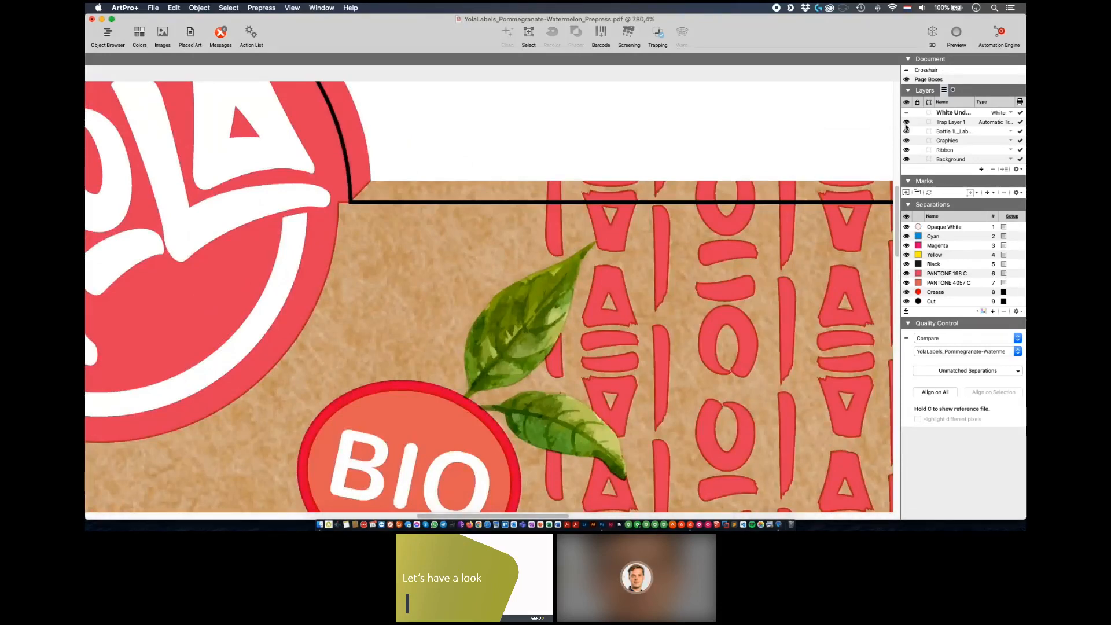
click(544, 296)
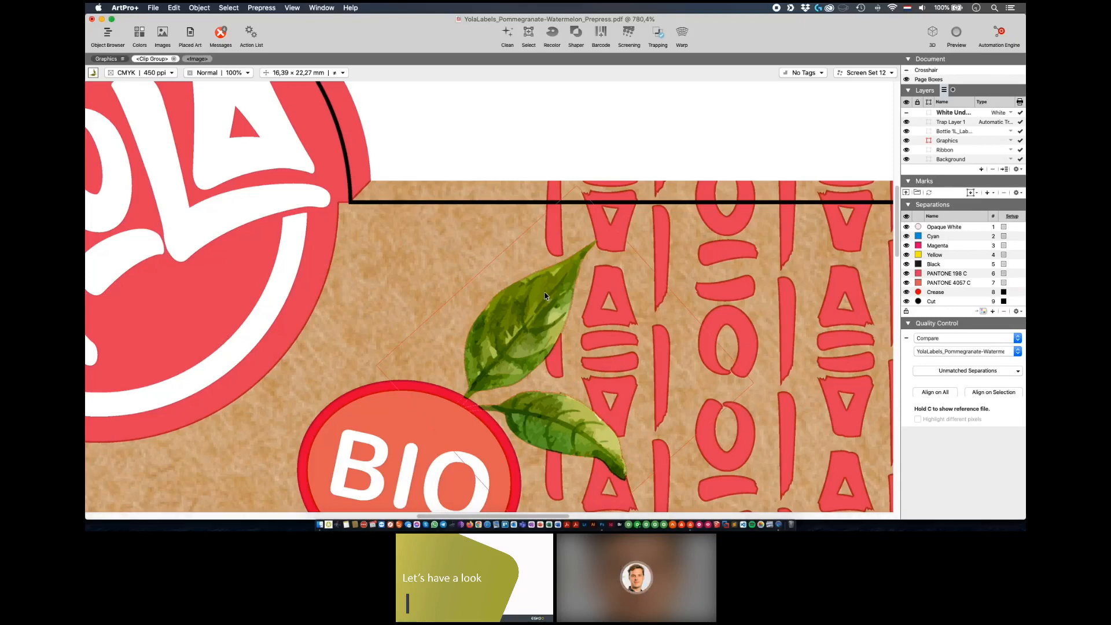
click(806, 75)
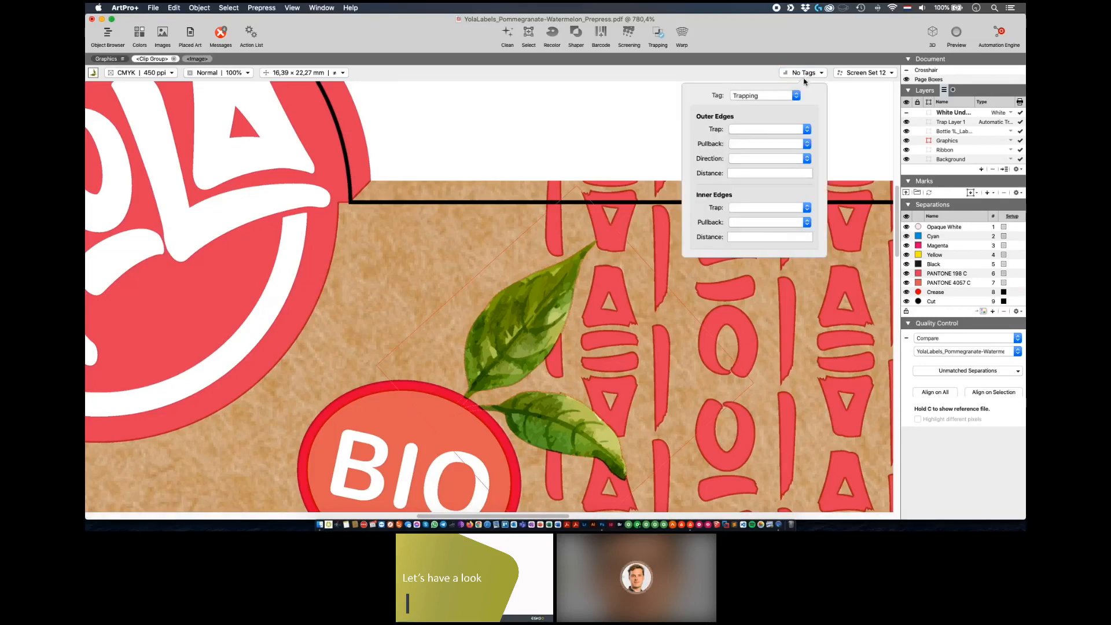
click(752, 174)
text(0,1)
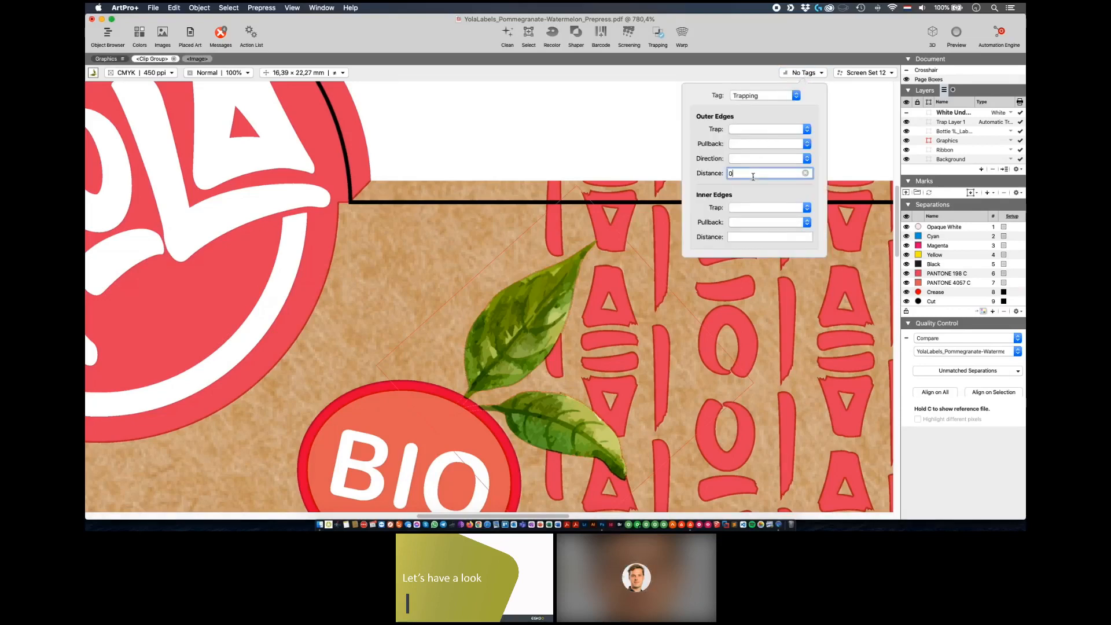
click(667, 151)
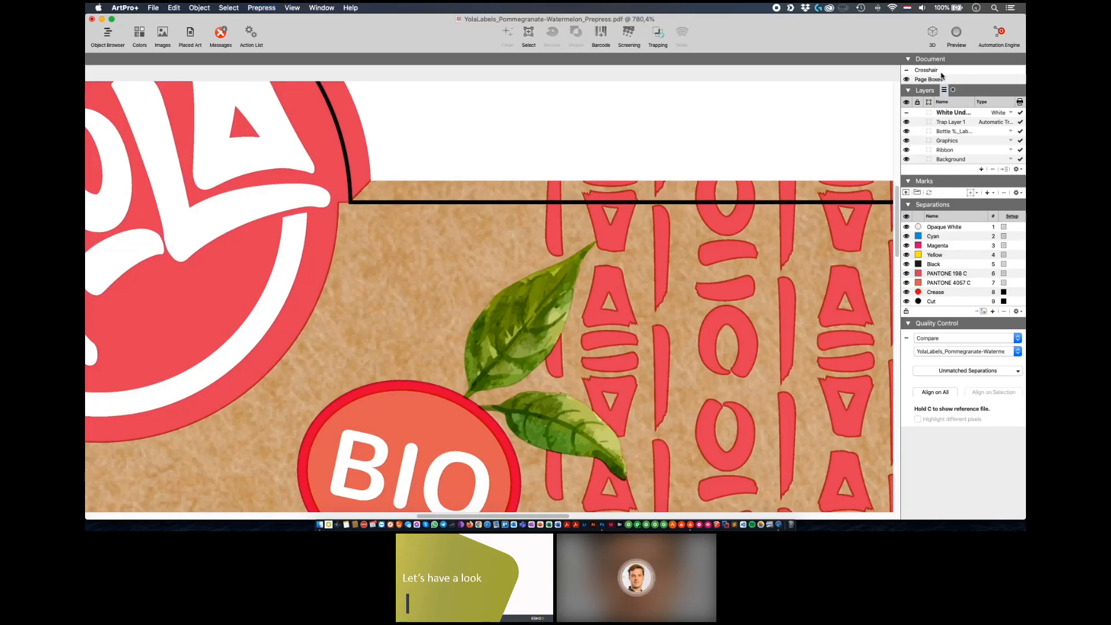
- Show the crosshair and align it with the top centre of the bottle label's structural design
key(super+0)
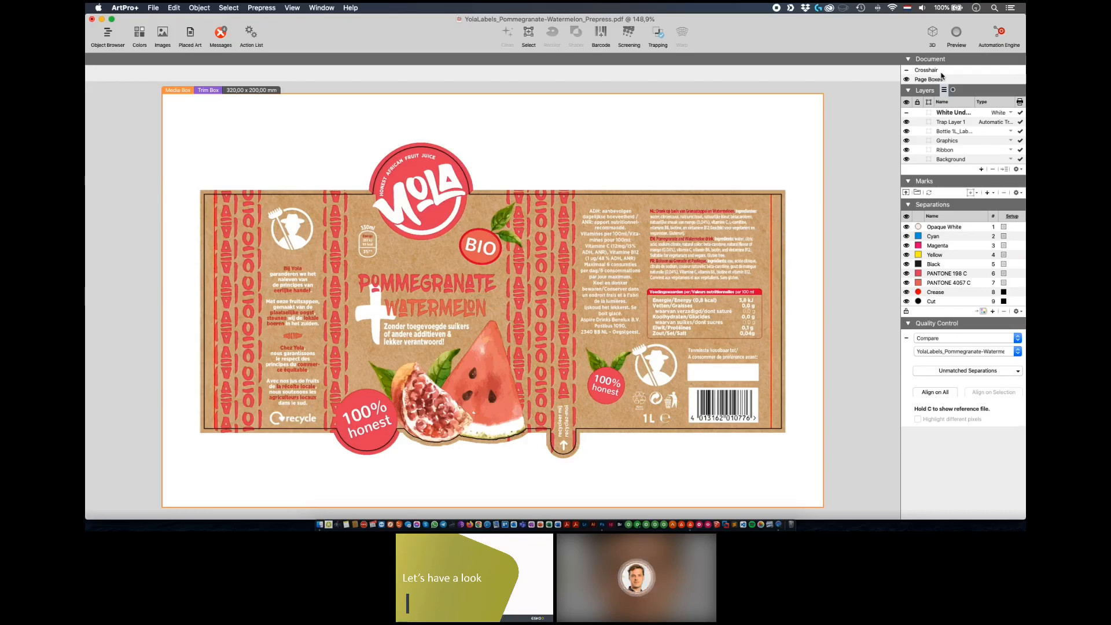
click(929, 132)
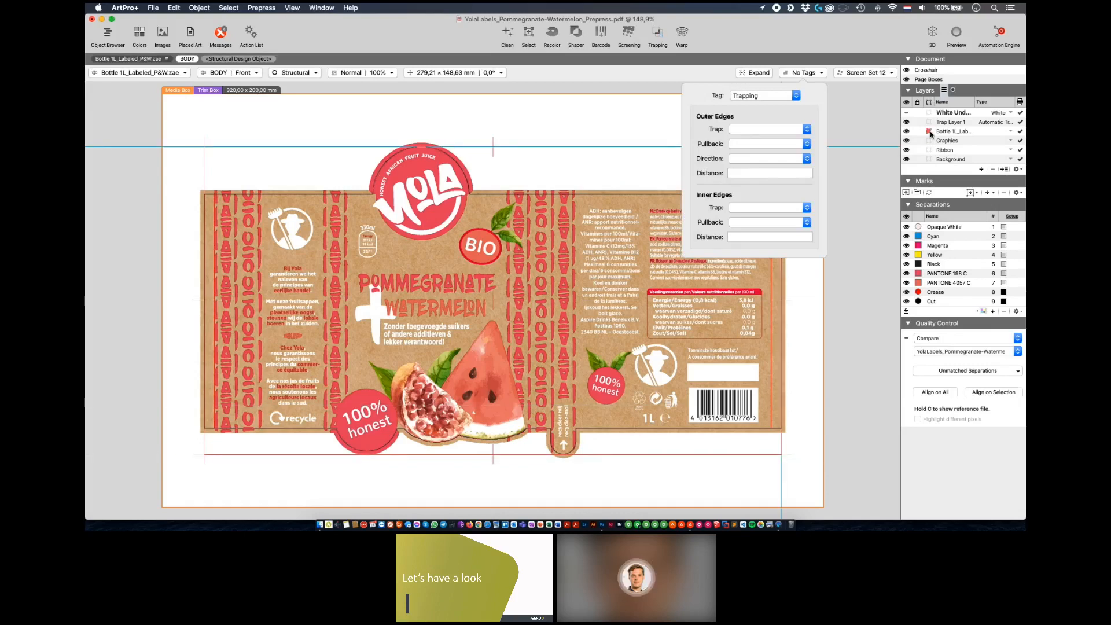
click(857, 177)
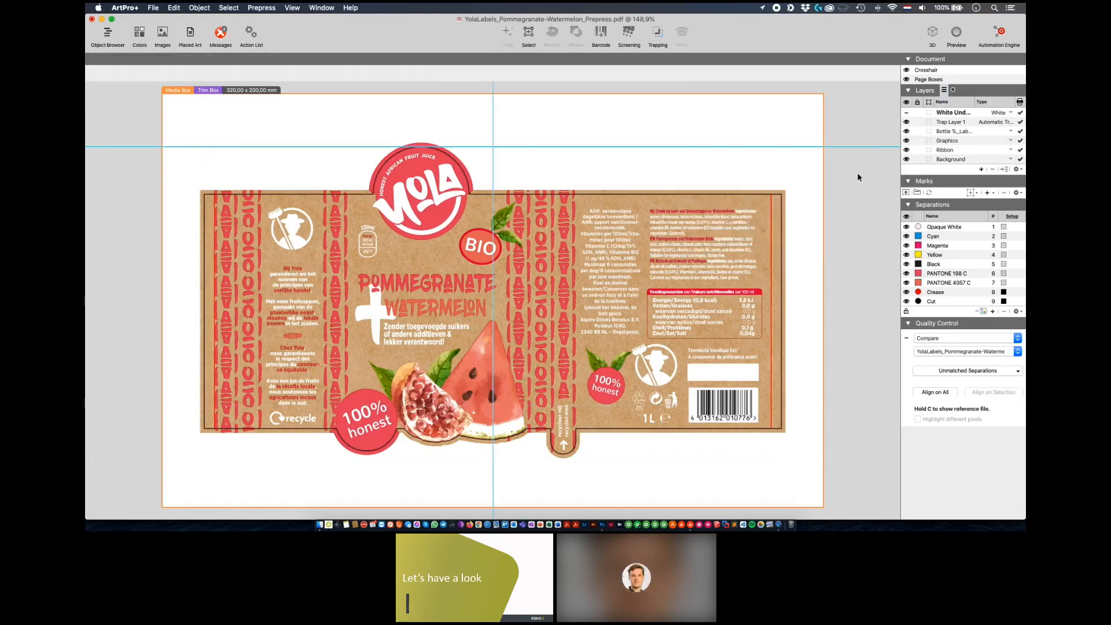
- Copy the 20% gratis/gratuite banner group from YolaLabels_Pommegranate-Watermelon_EXTRAS.pdf and return to the prepress document
key(super+grave)
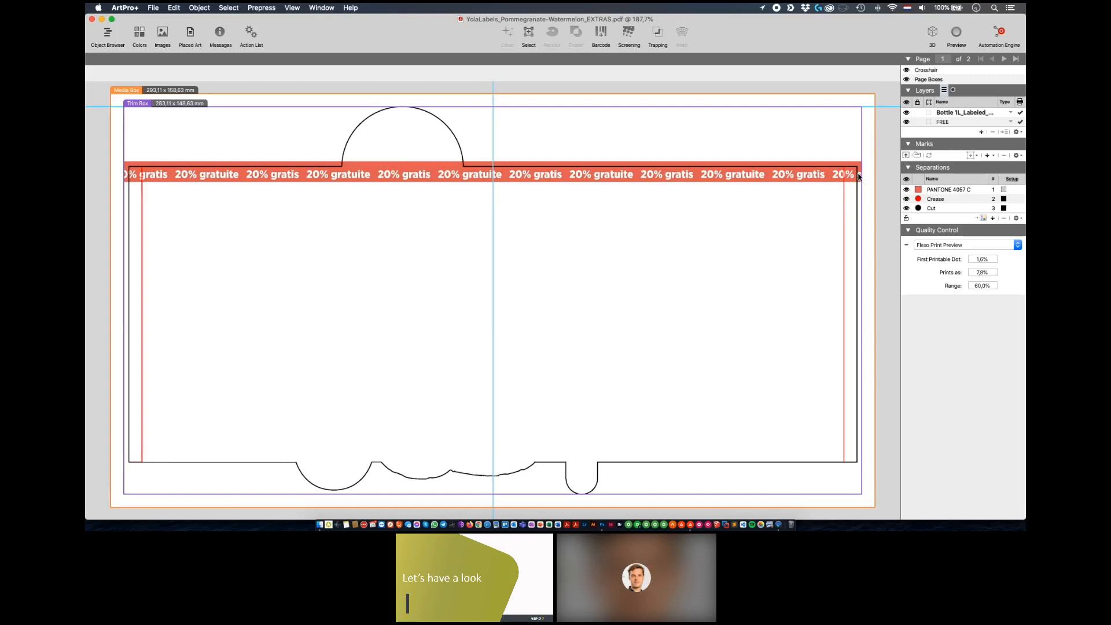
click(775, 174)
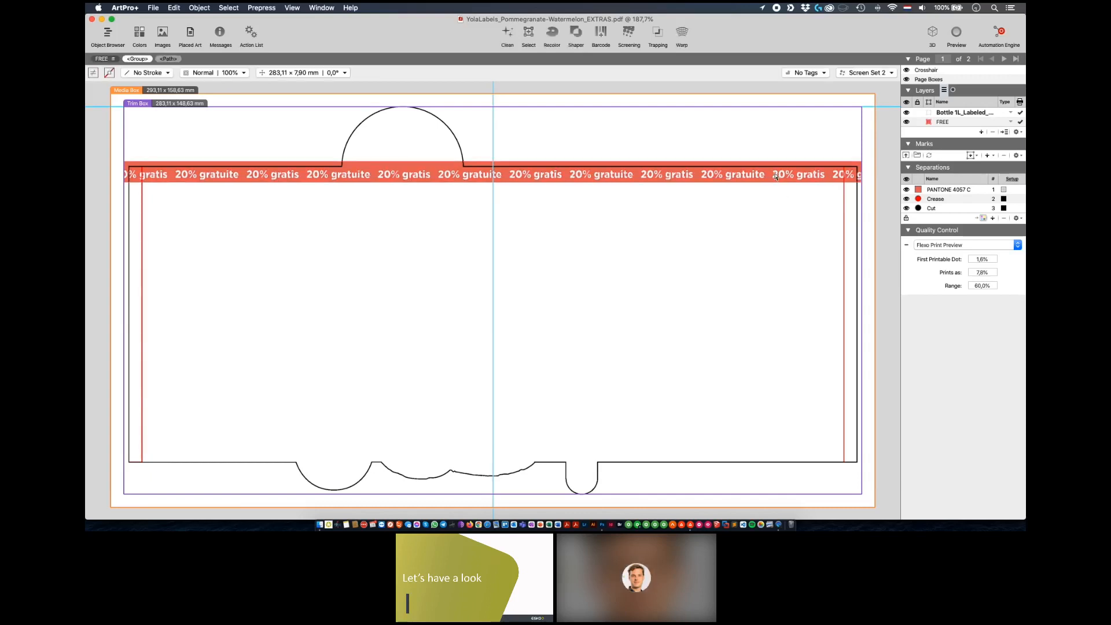
key(super+c)
key(super+grave)
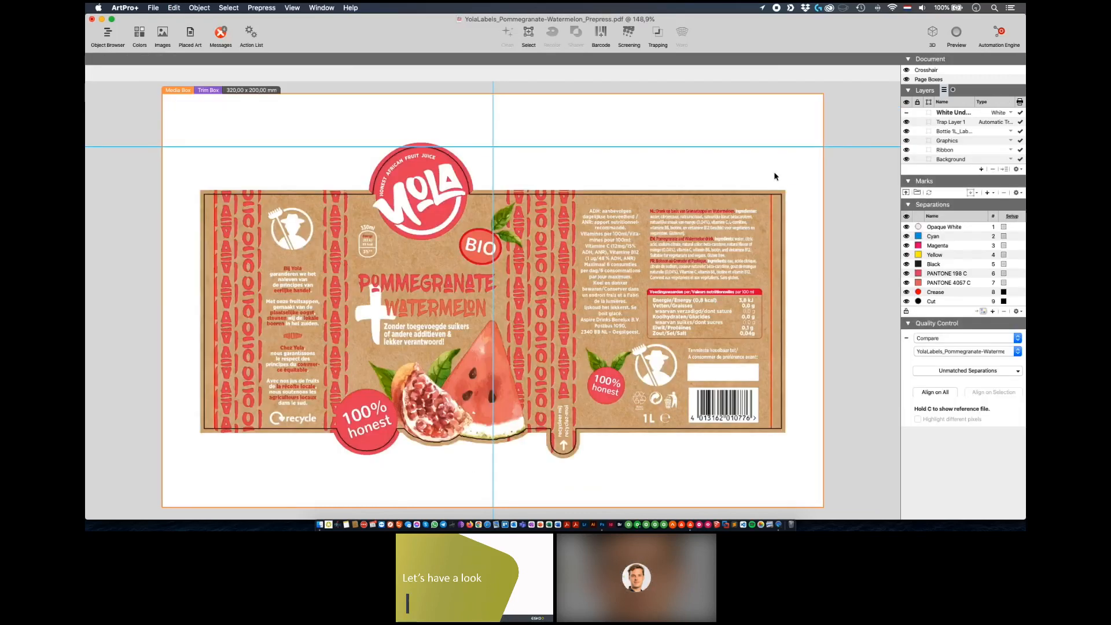
- Add a layer named FREE between Graphics and Ribbon and paste the 20% gratis/gratuite banner into it
click(982, 169)
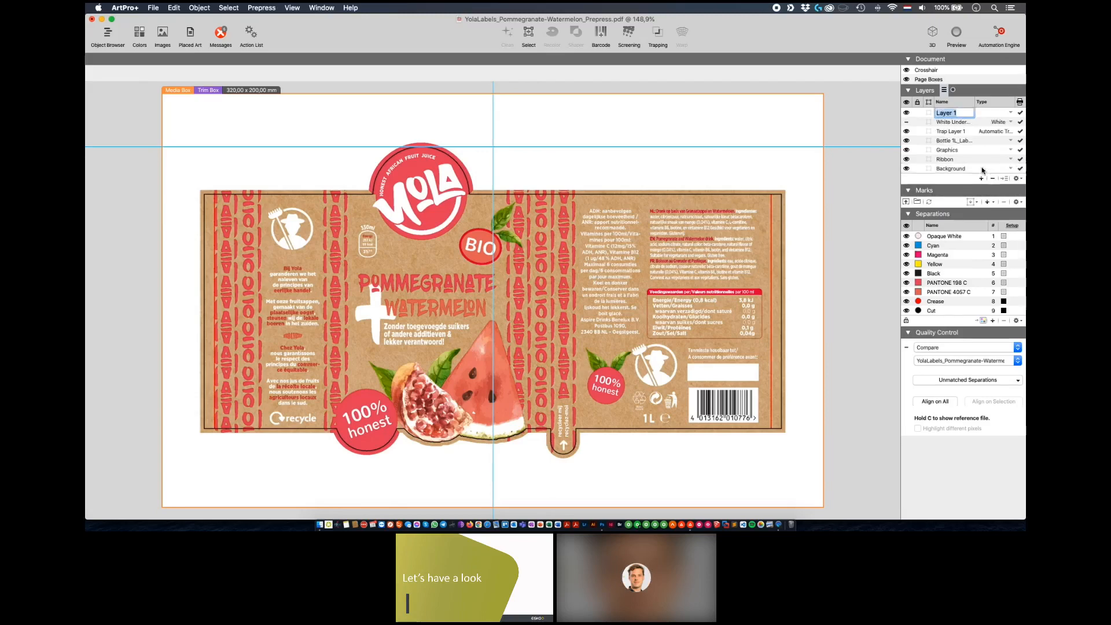
text(FREE)
drag(943, 113, 947, 153)
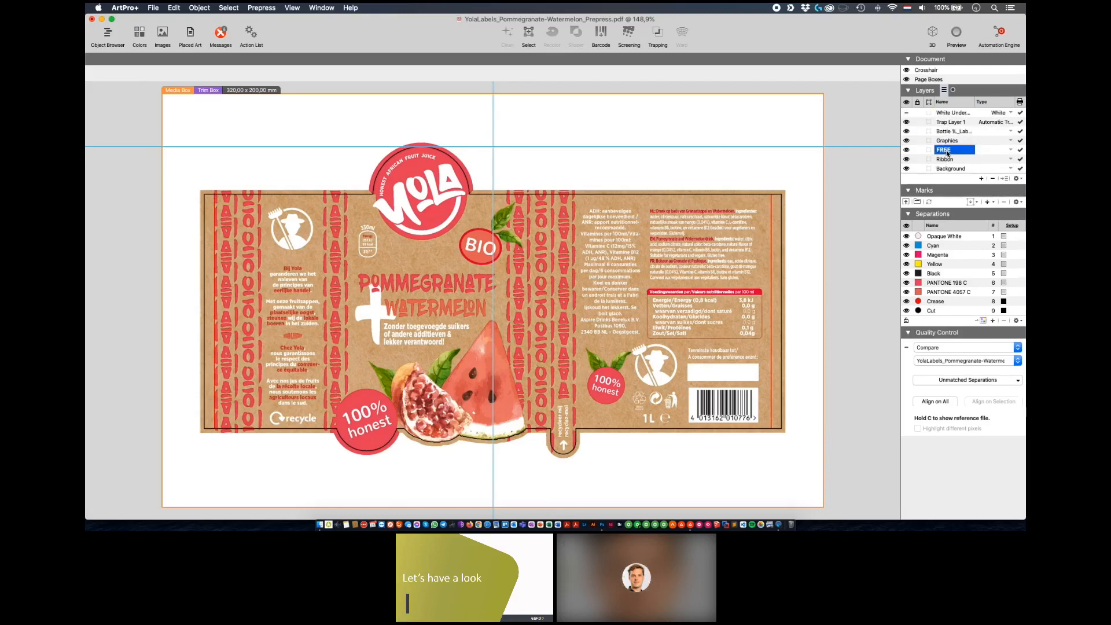
key(super+v)
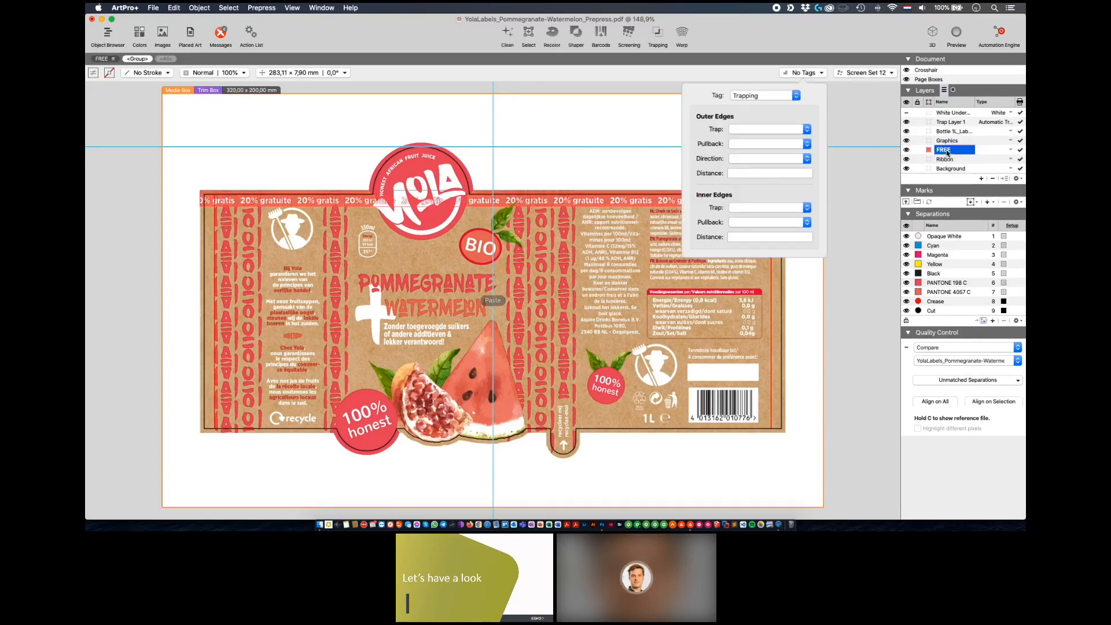
click(502, 178)
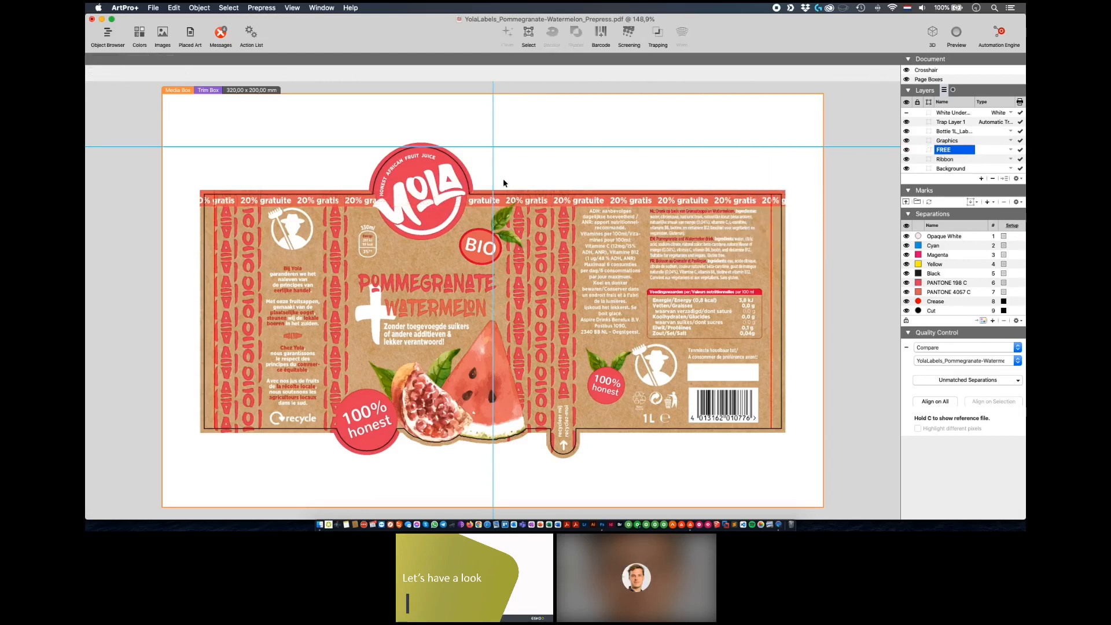
- Examine the trapping around the new banner by toggling the visibility of Trap Layer 1
drag(451, 157, 580, 266)
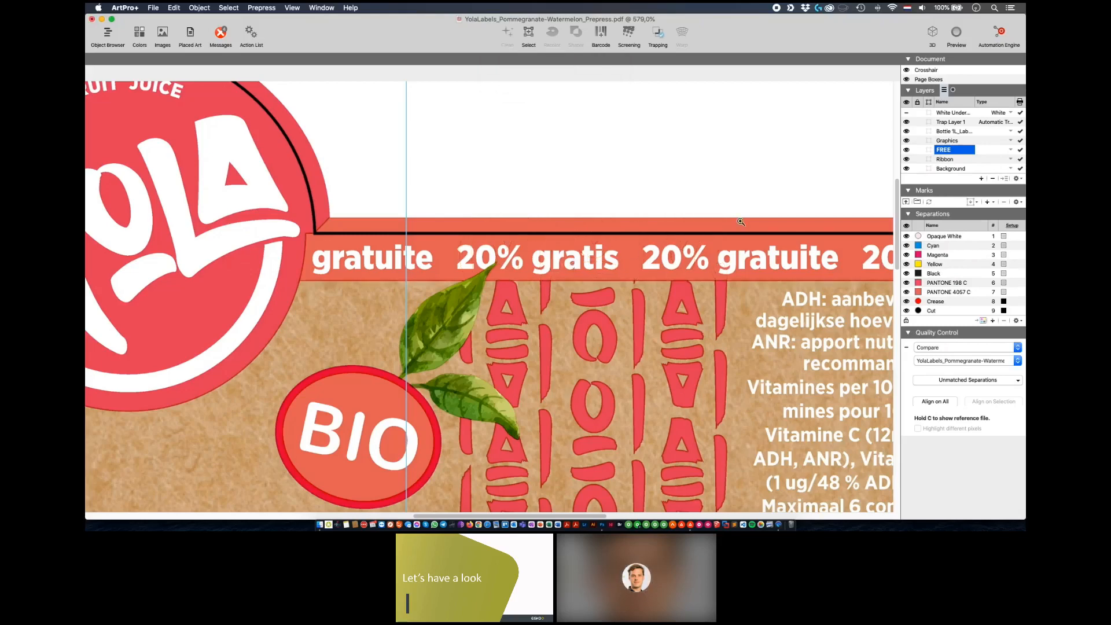
alt+click(906, 122)
alt+click(907, 123)
click(906, 123)
key(super+0)
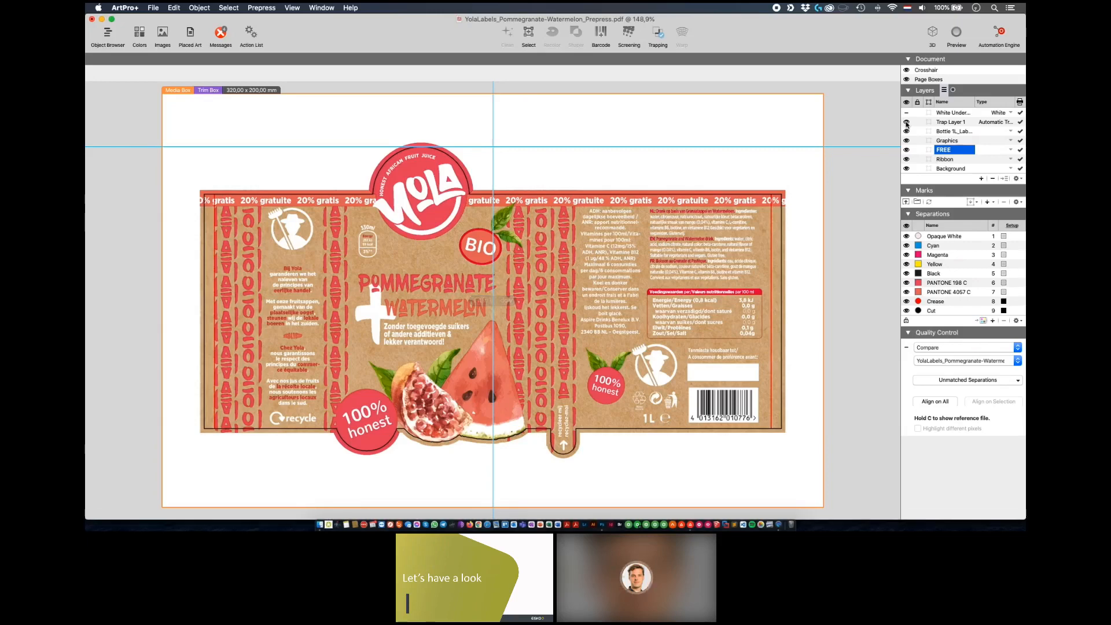
- Hide the crosshair and run the Adjust Page Boxes action list from the Prepress folder
key(super+shift+h)
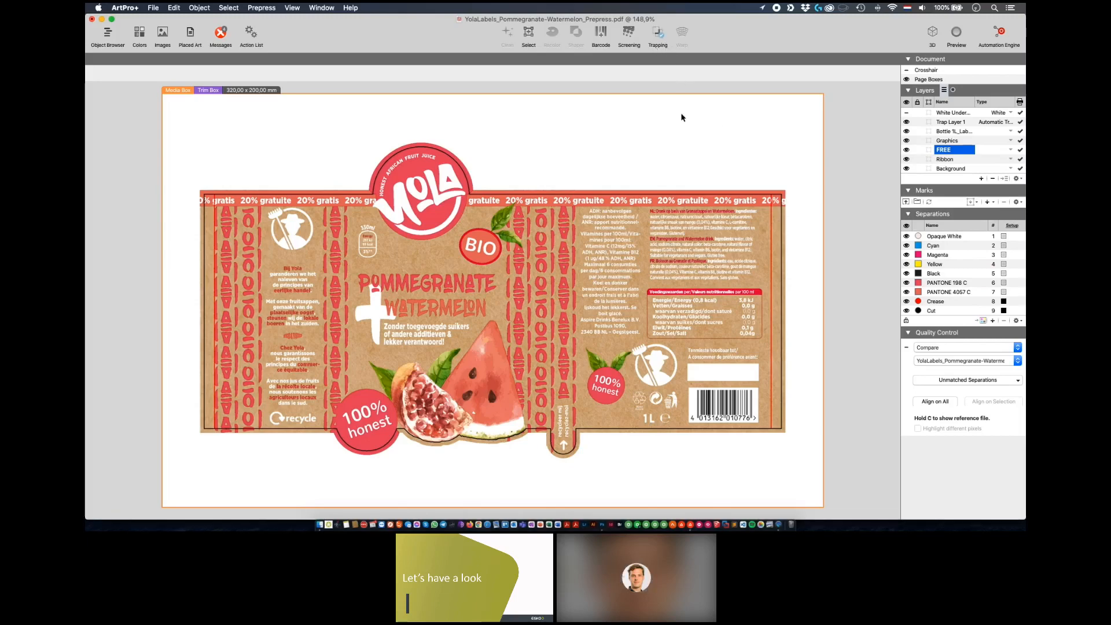
click(251, 33)
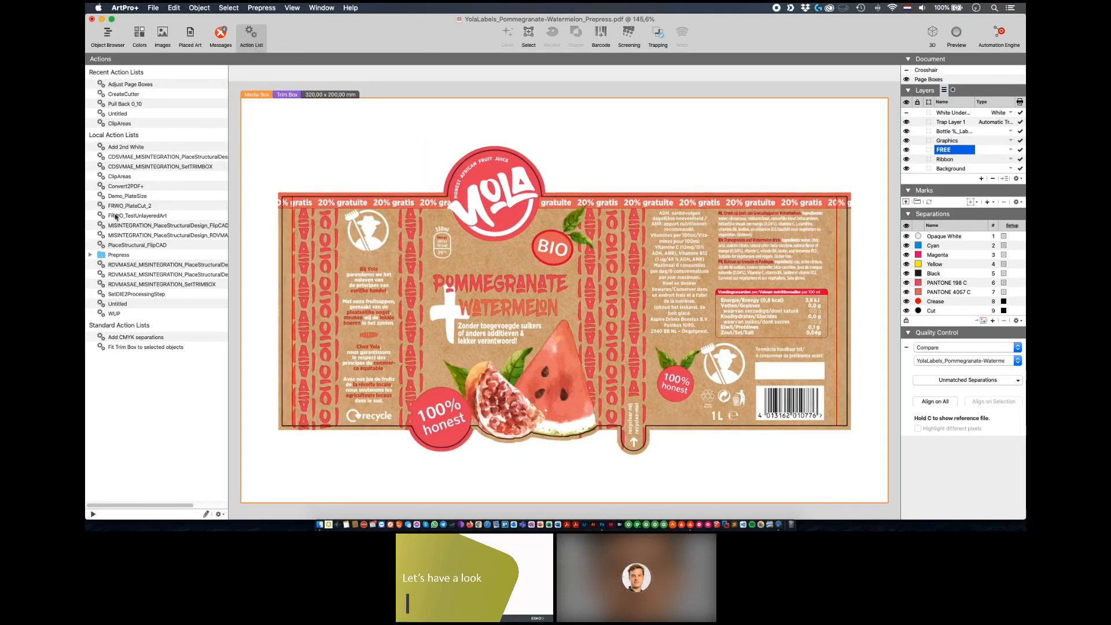
click(90, 255)
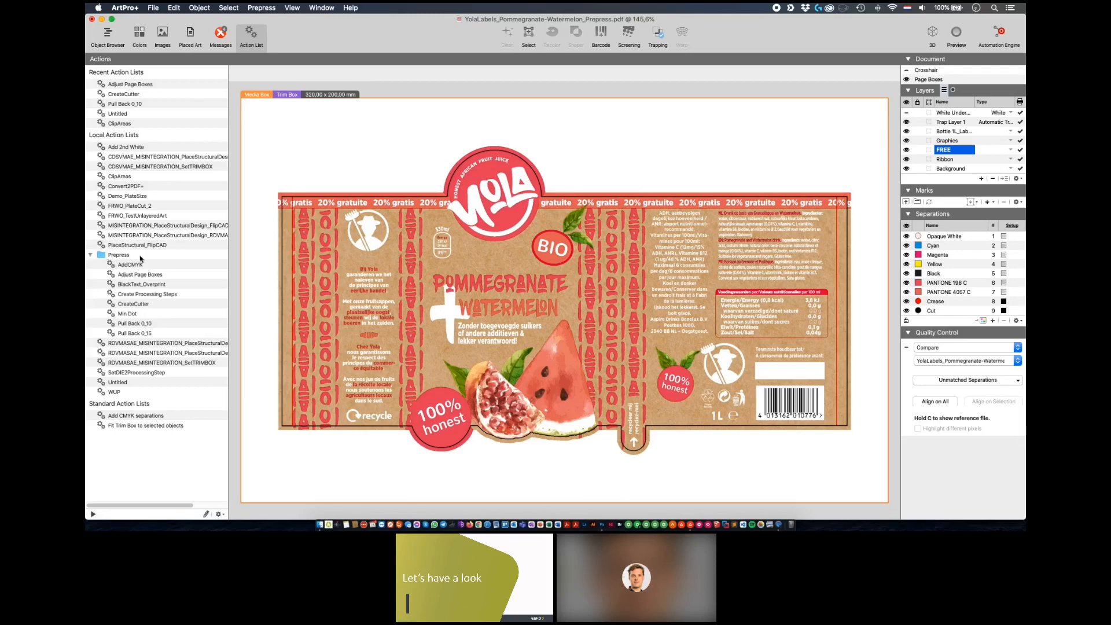
click(147, 276)
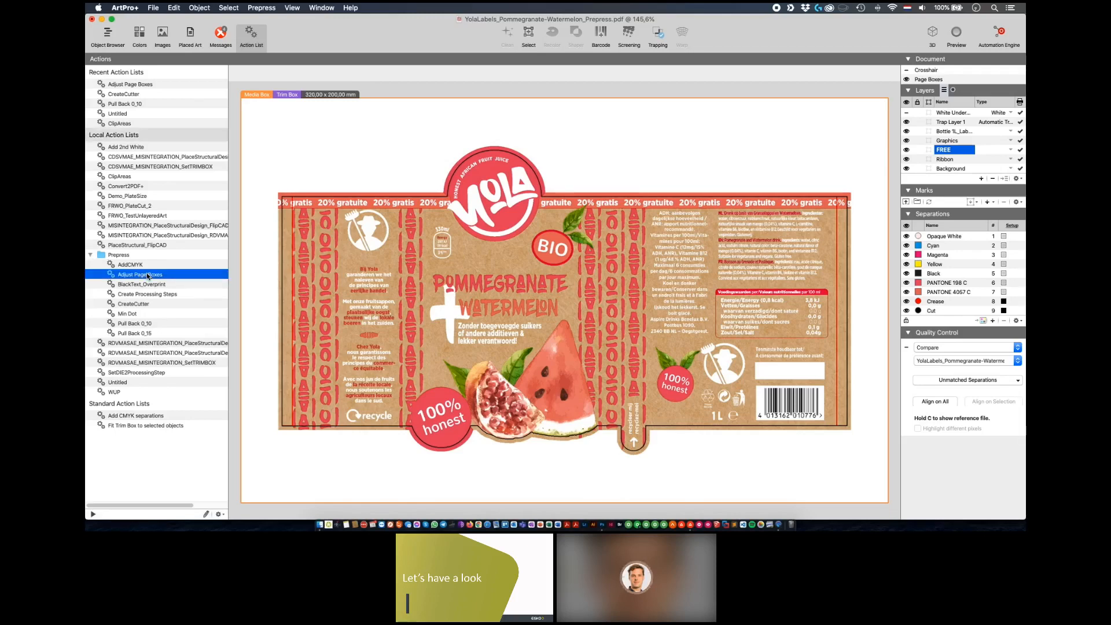
double_click(147, 275)
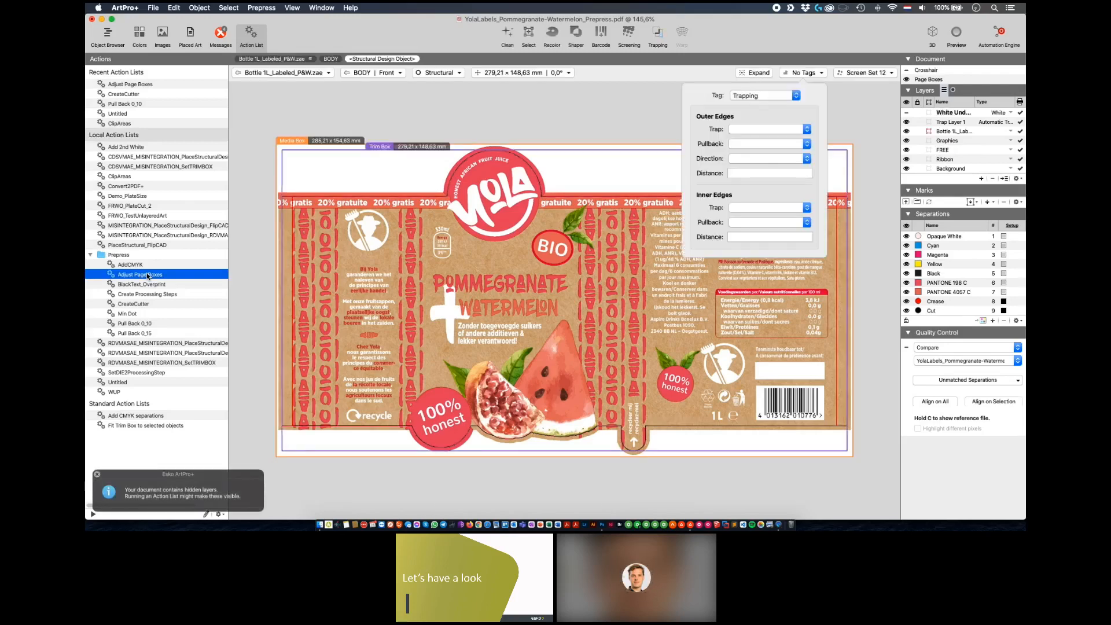
- Deselect the label artwork, hide the action lists and save the prepress document
click(242, 162)
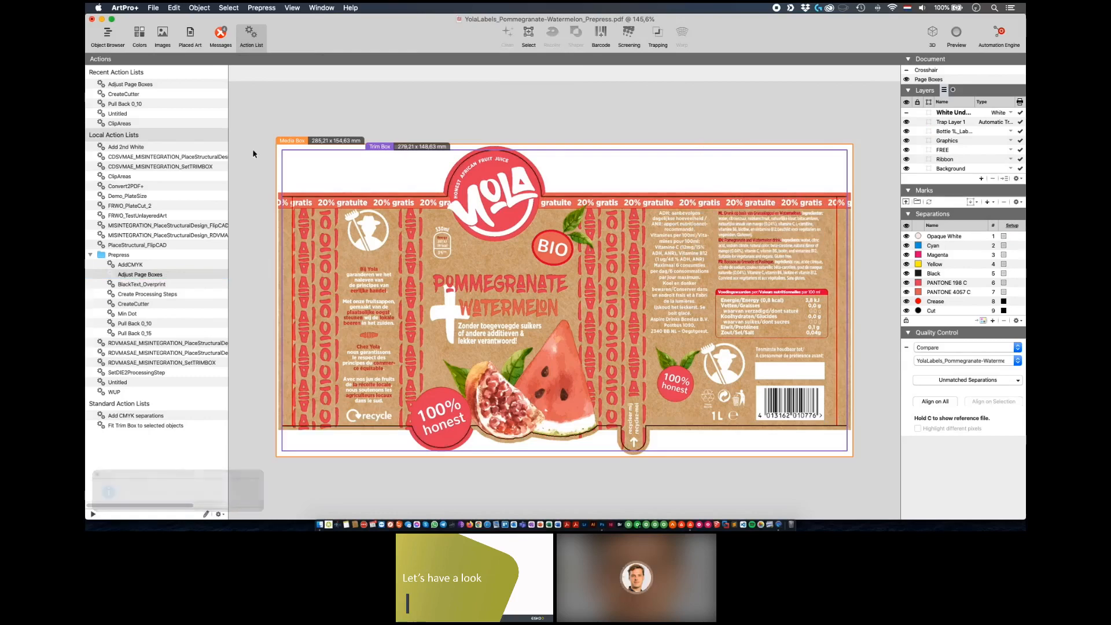
click(255, 38)
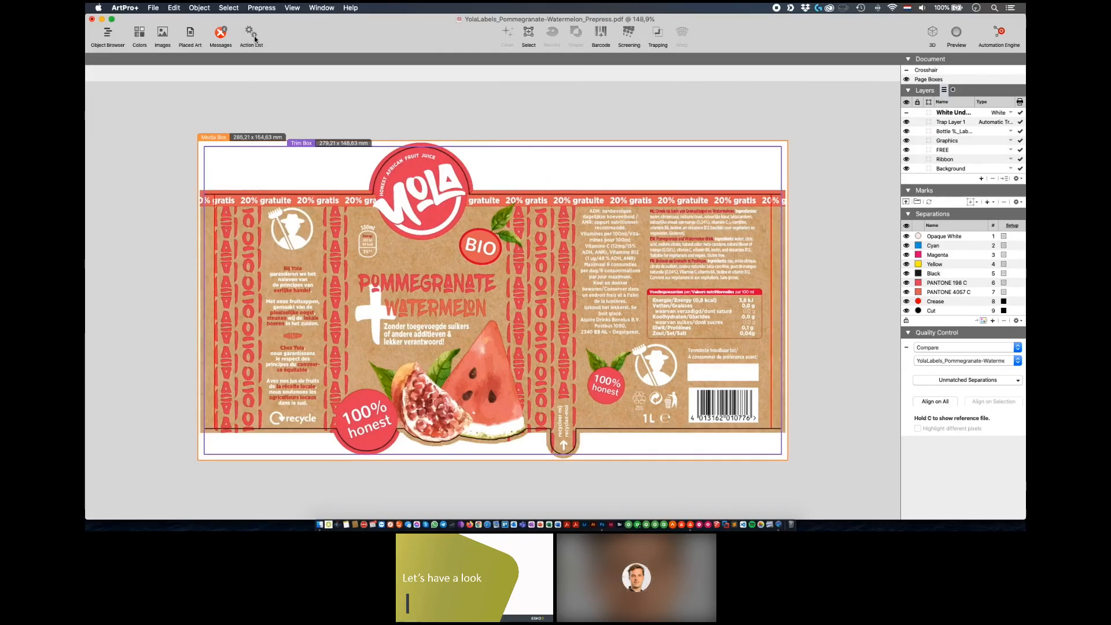
key(super+s)
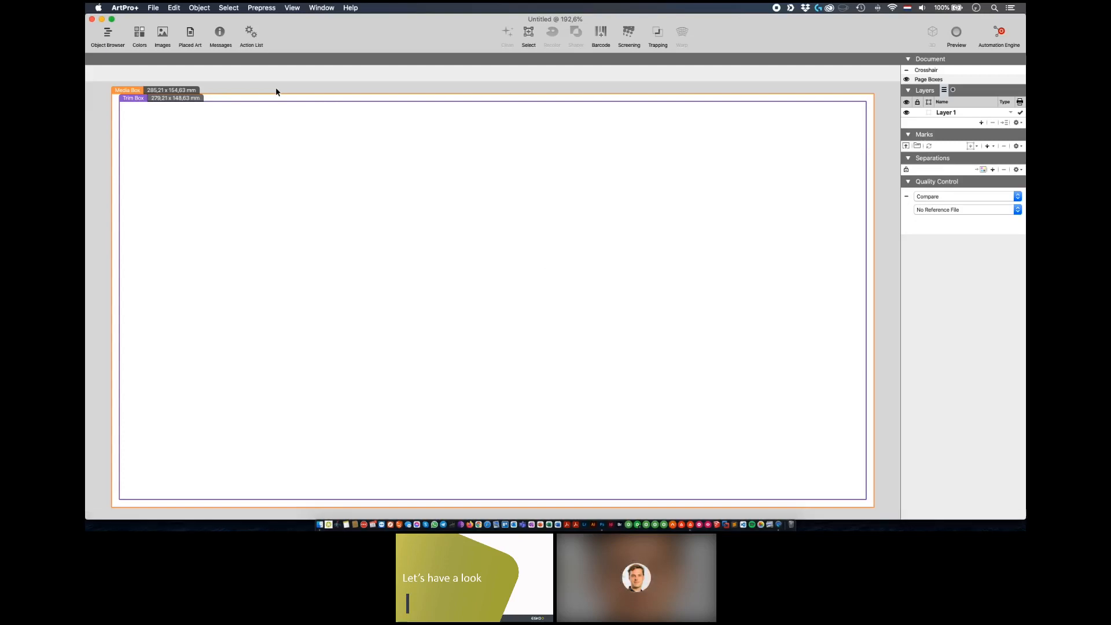
- Place YolaLabels_Pommegranate-Watermelon_Repetition.pdf as a step-and-repeat grid in the blank document
key(super+shift+p)
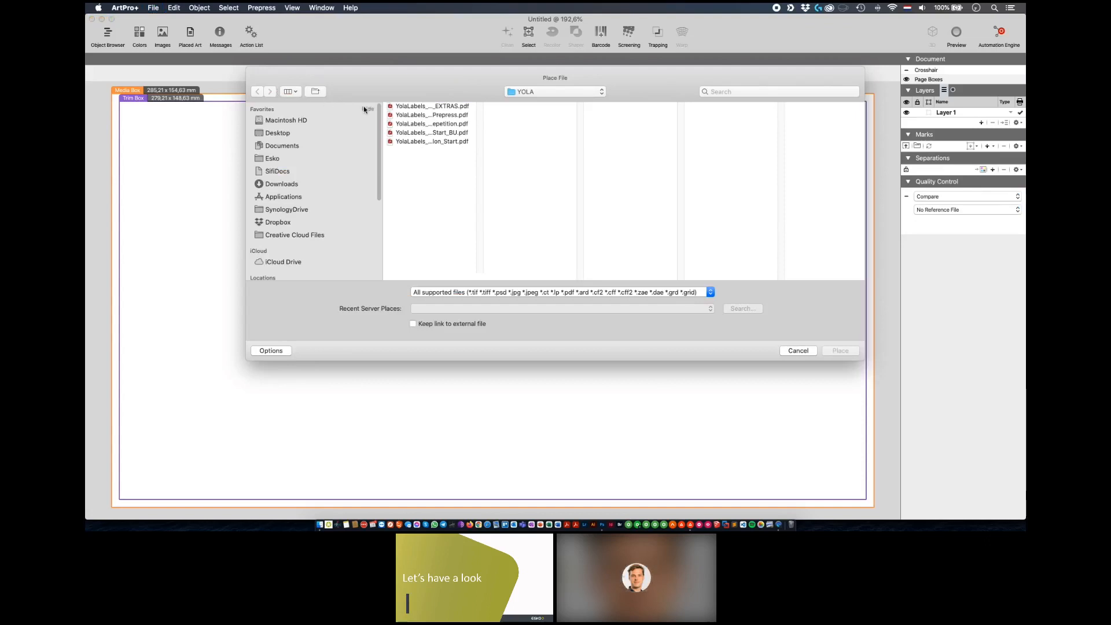
click(405, 124)
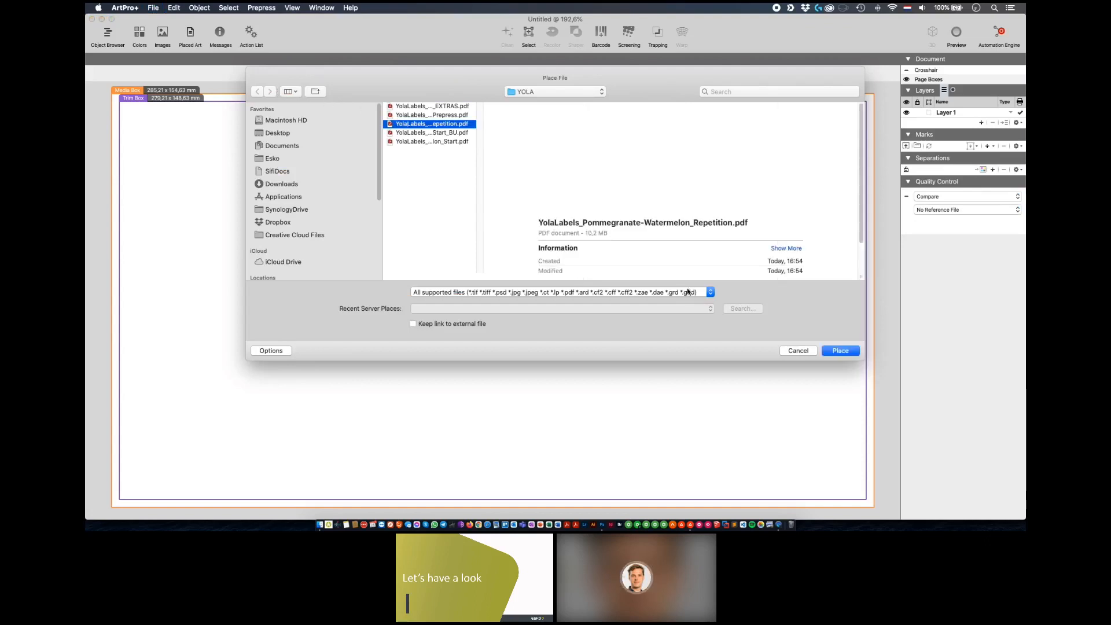
click(831, 350)
click(600, 238)
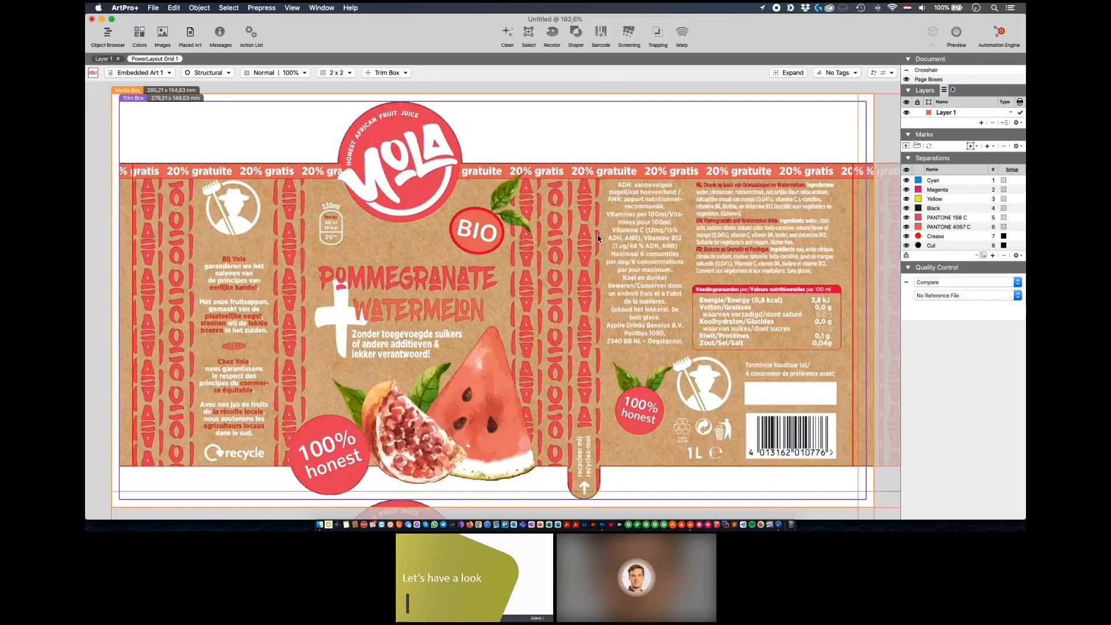
- Rotate the embedded label art in the grid by -90°
click(159, 74)
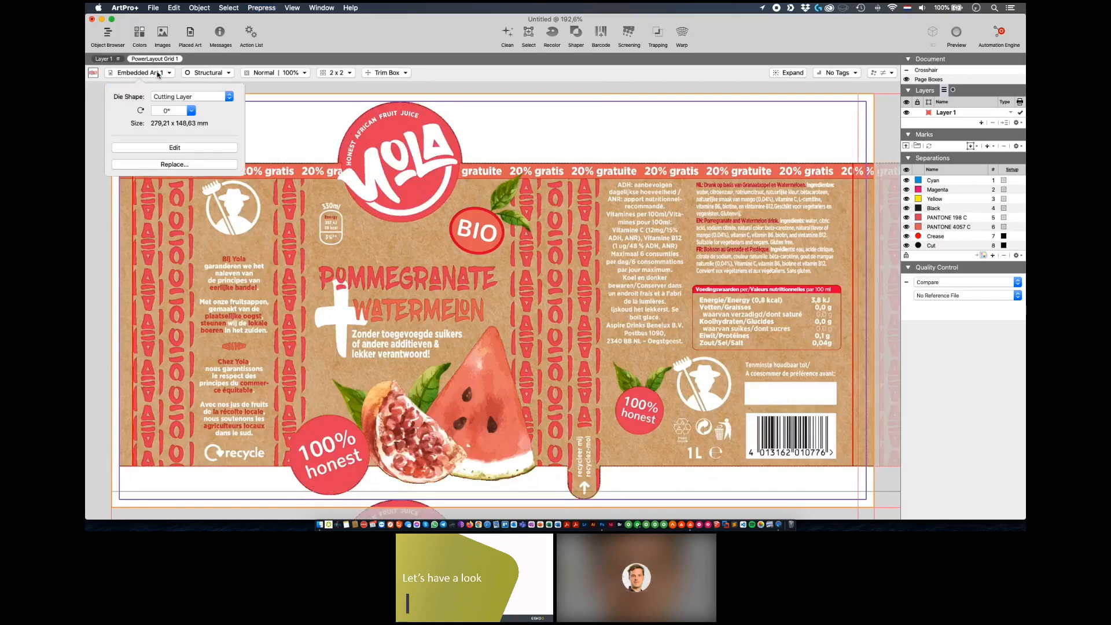
click(190, 111)
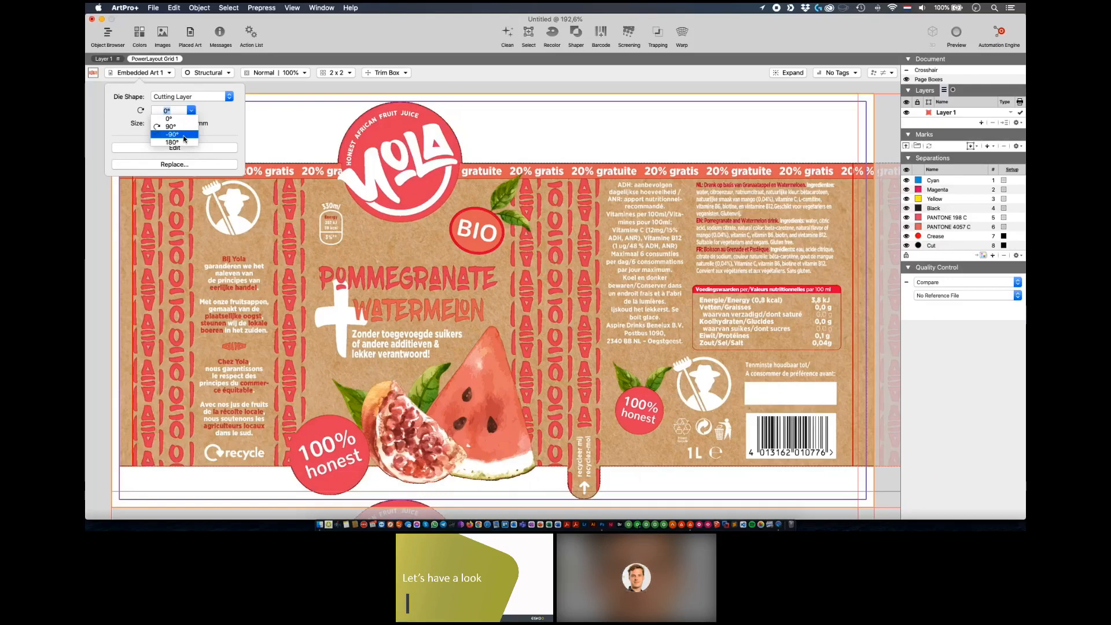
click(184, 137)
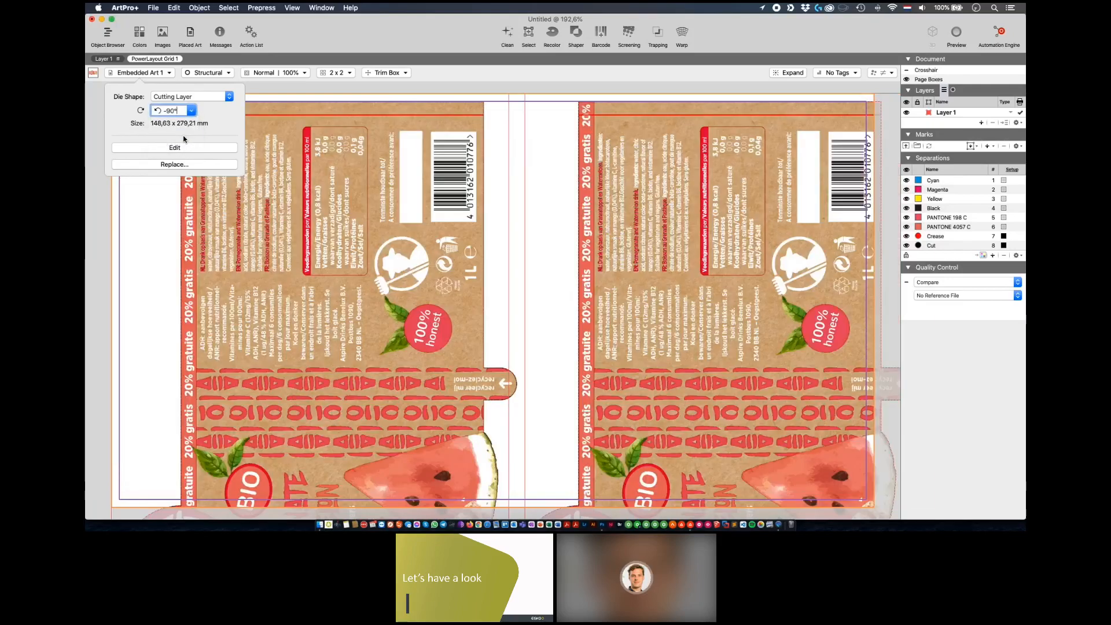
- Set the grid to 3 columns and 2 rows with 1 mm horizontal and 2 mm vertical gaps, clipping the bleed at 2 mm
click(330, 72)
text(3)
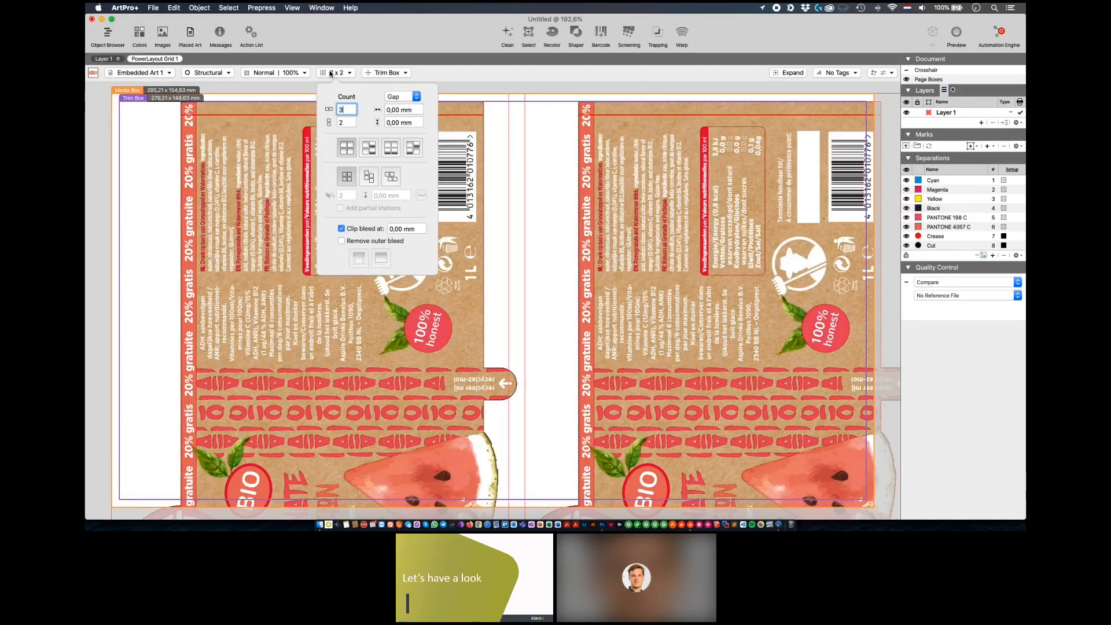
key(Tab)
key(Tab)
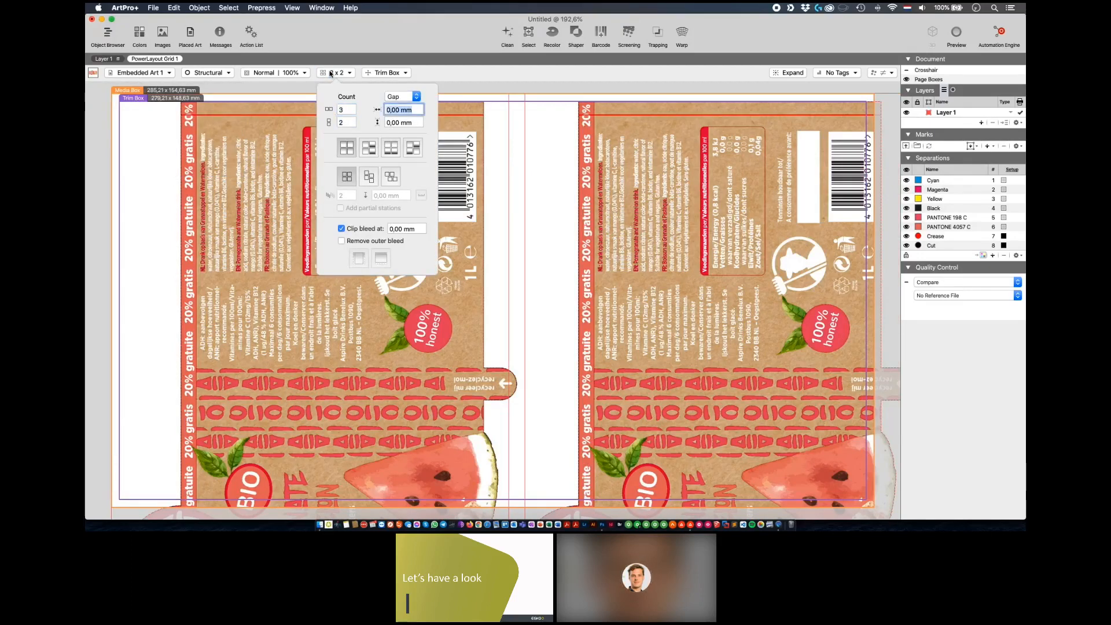
text(1)
key(Tab)
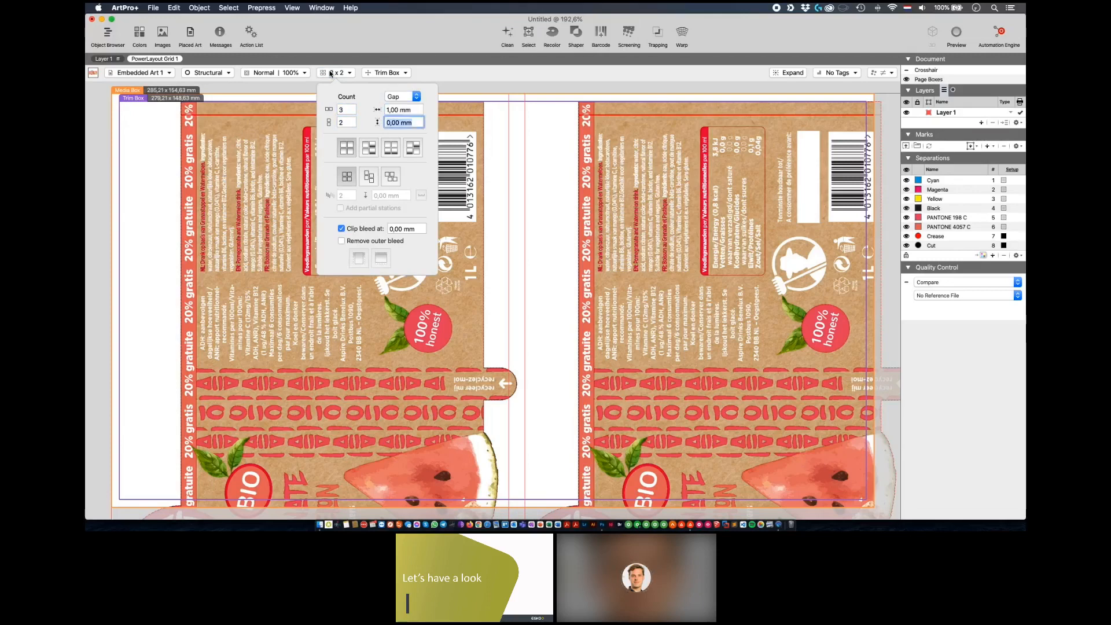
text(2)
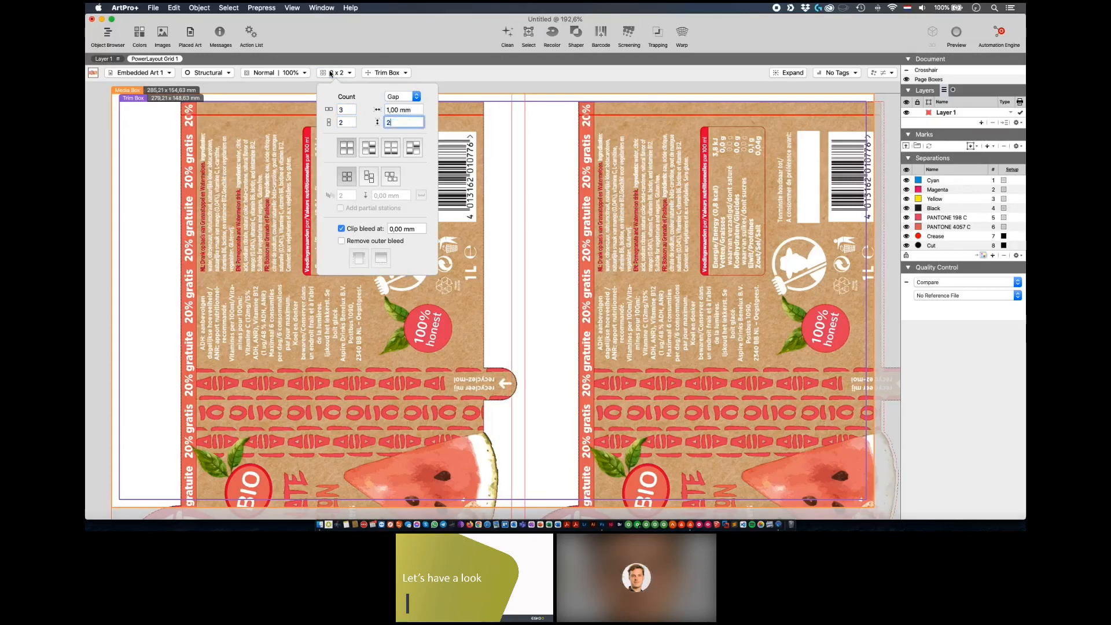
key(Tab)
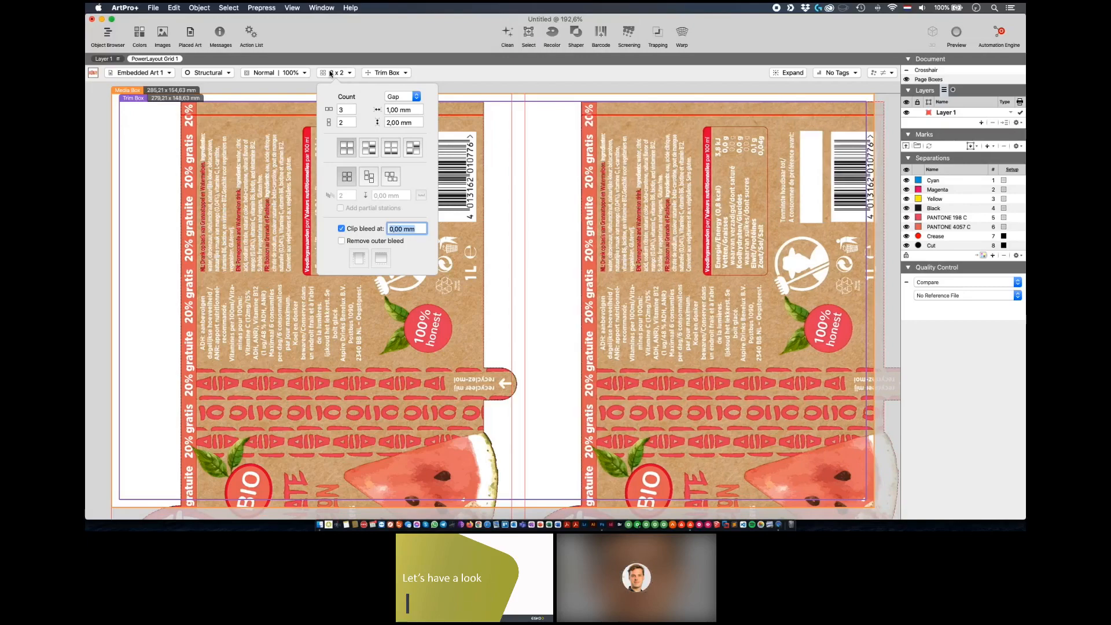
text(2)
key(Tab)
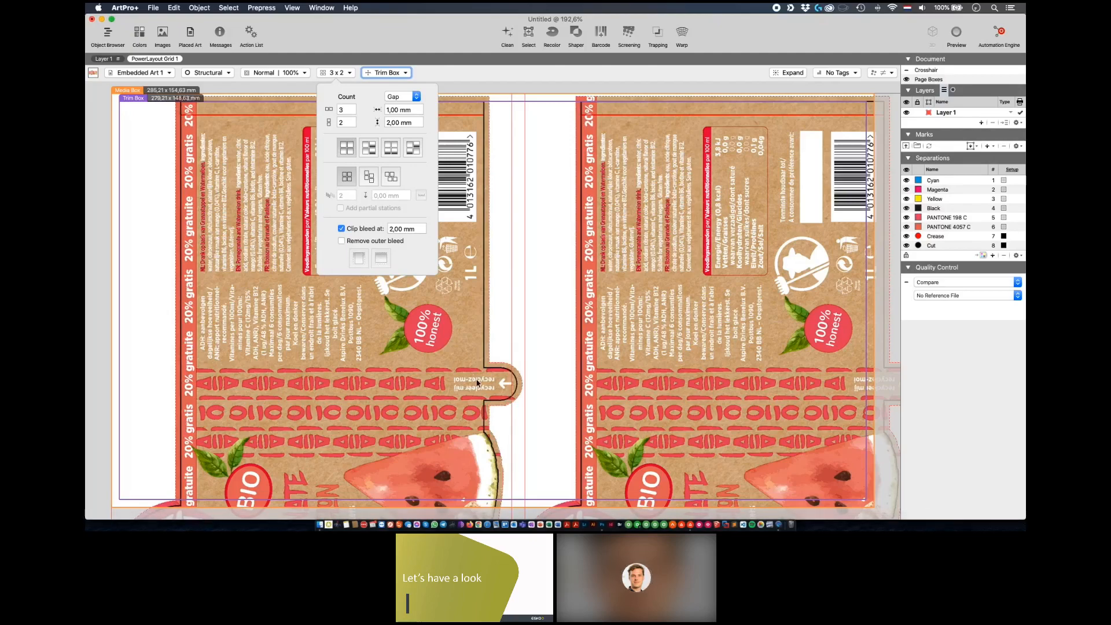
- Examine the die shape options of the embedded art
click(144, 74)
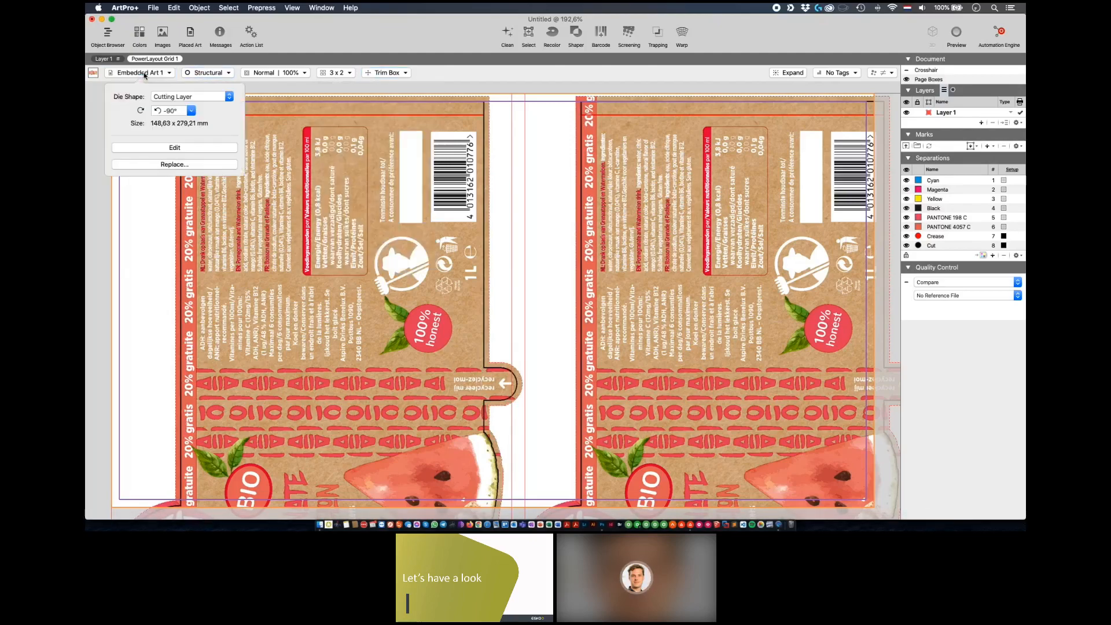
click(174, 96)
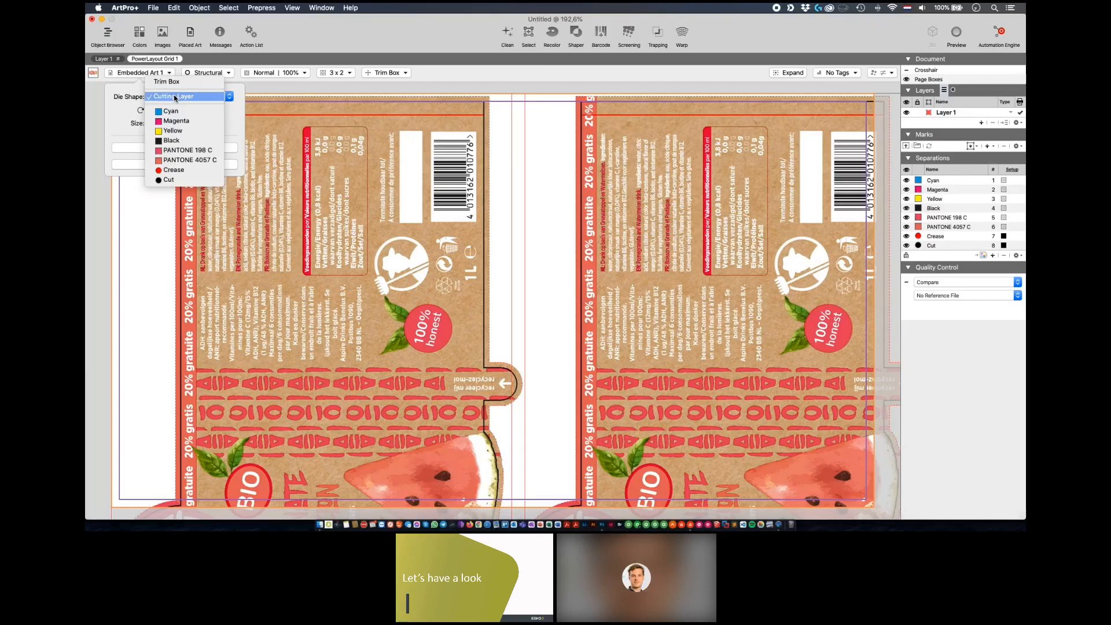
click(173, 96)
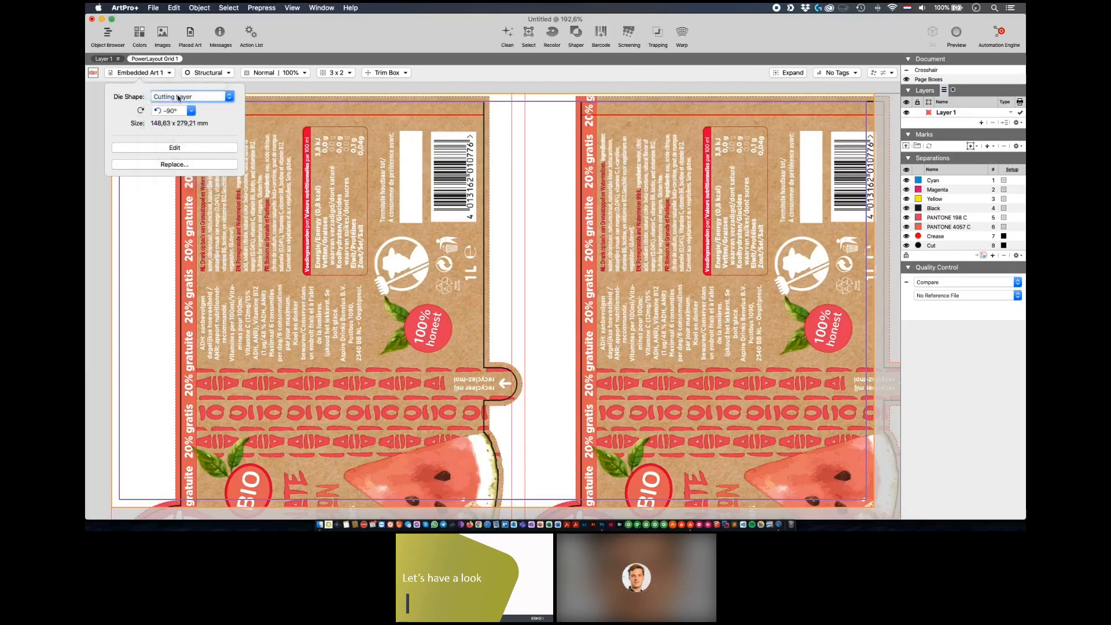
click(546, 176)
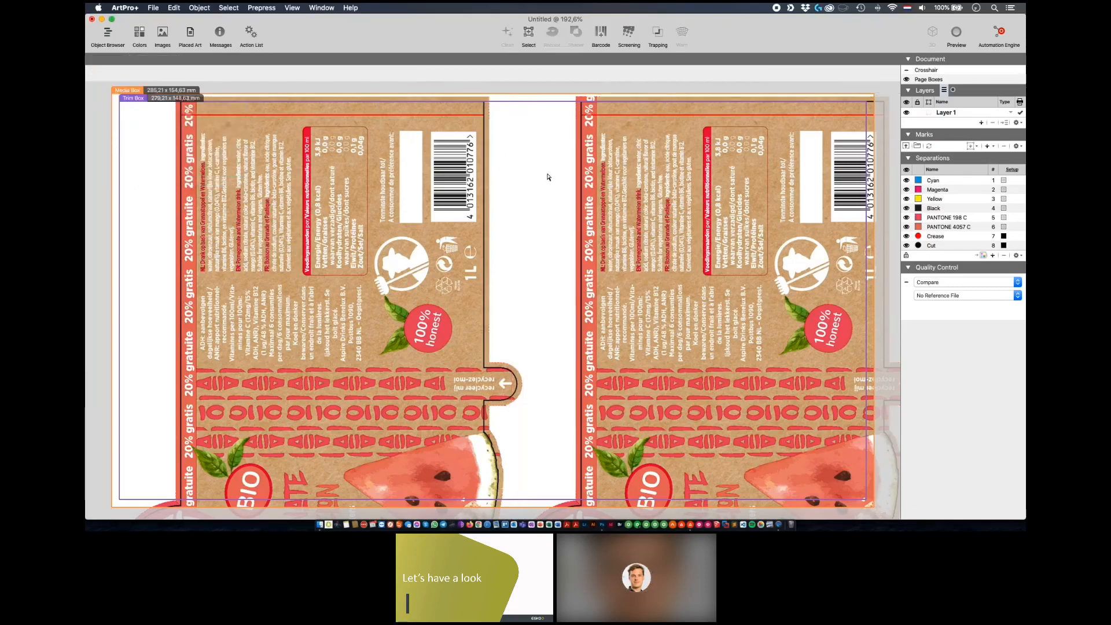
- Stagger the grid's columns vertically with an offset of 40 mm
click(399, 178)
click(340, 74)
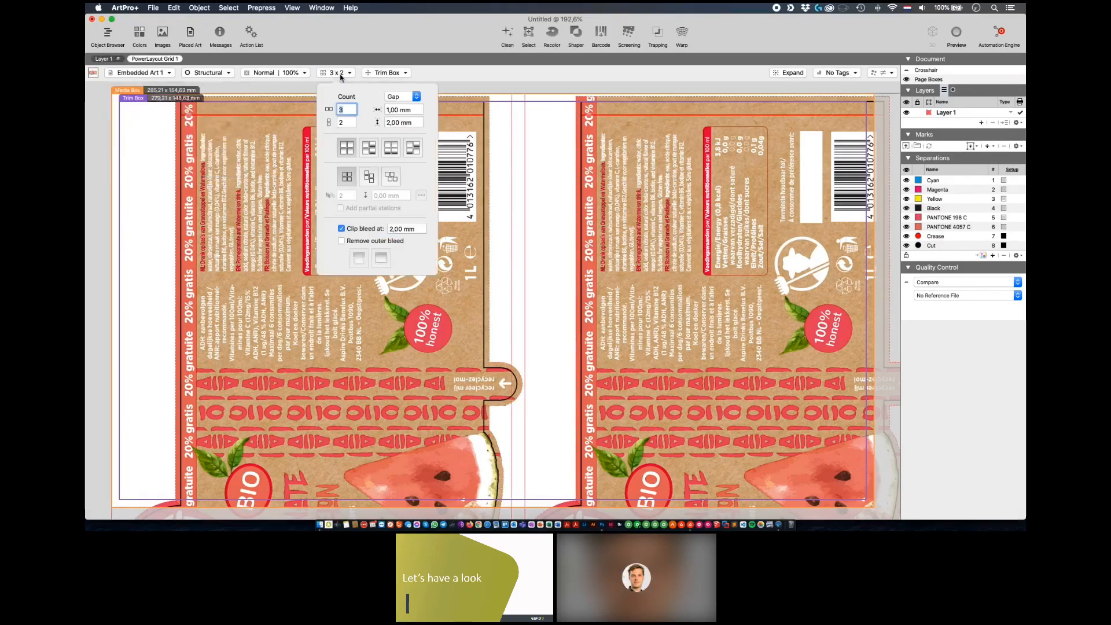
click(368, 177)
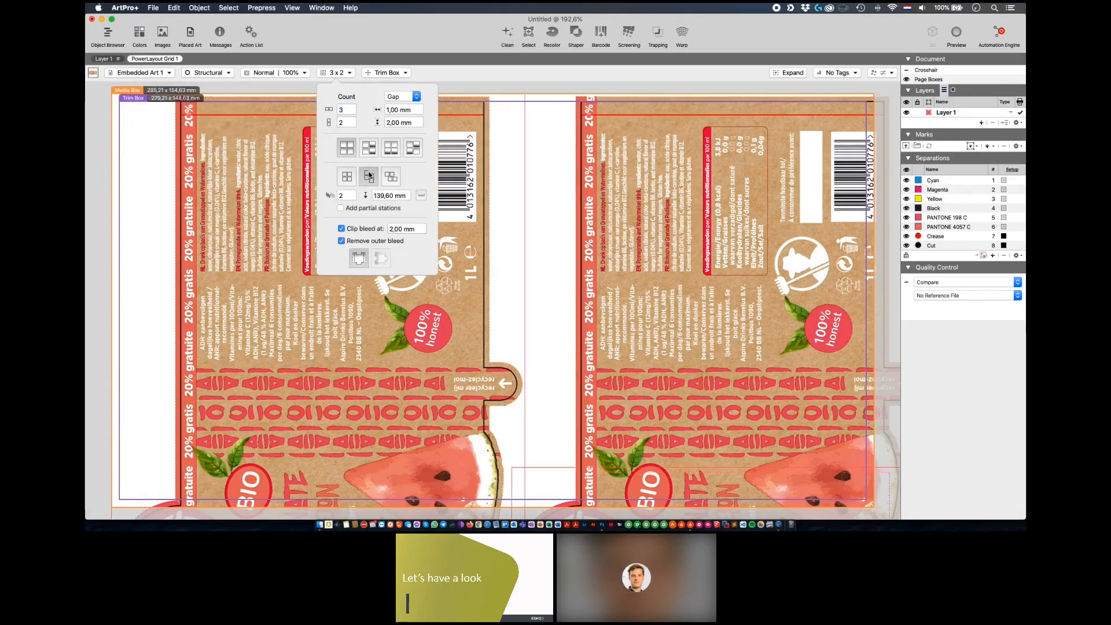
triple_click(385, 195)
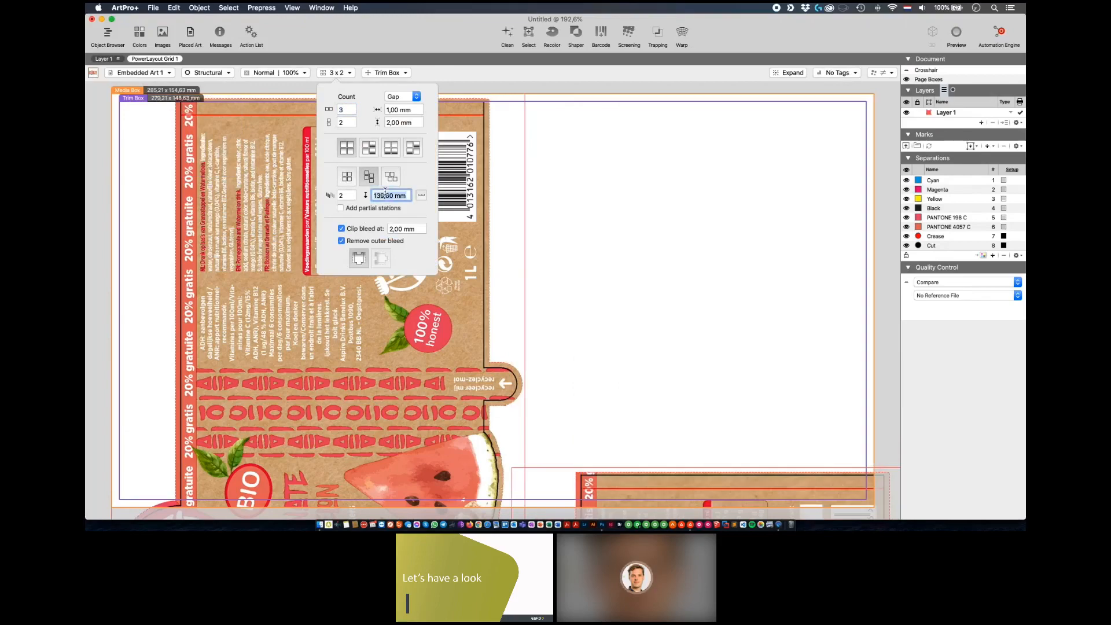
text(40)
key(Return)
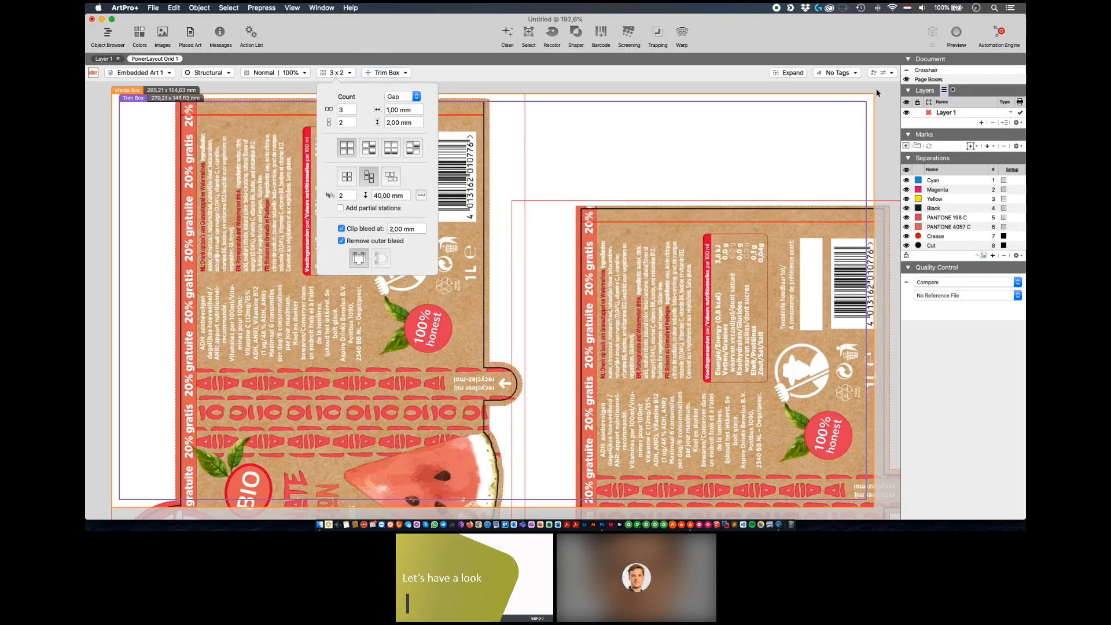
- Fit the trim box to the selected grid and set the media box margins to 1 mm top and bottom, 10 mm left and right
double_click(927, 80)
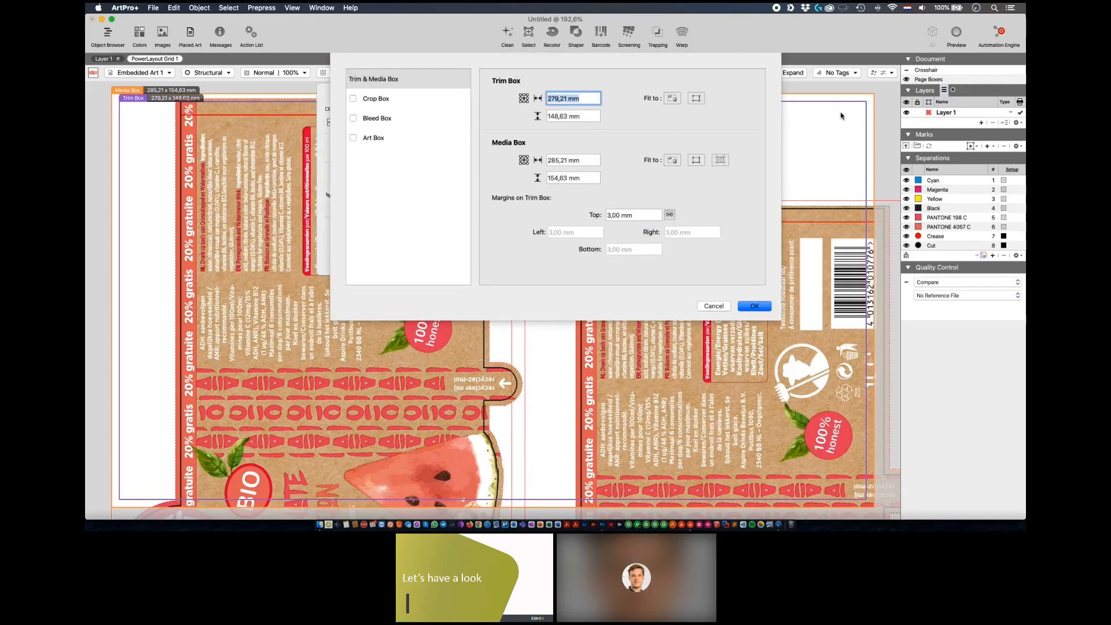
click(697, 99)
click(639, 213)
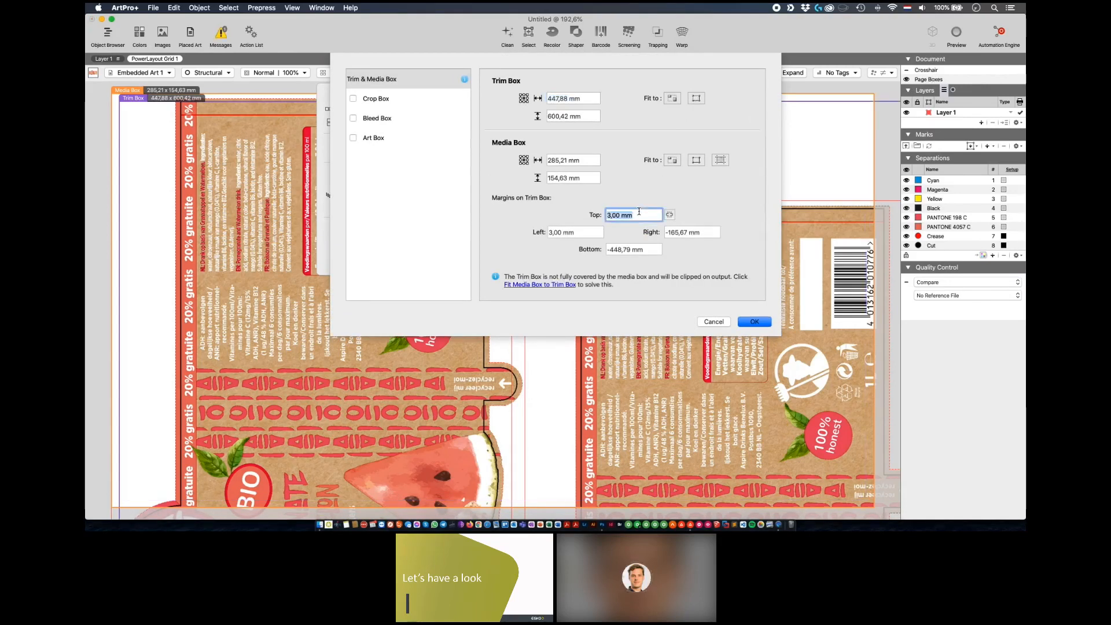
text(1)
key(Tab)
text(10)
key(Tab)
text(1)
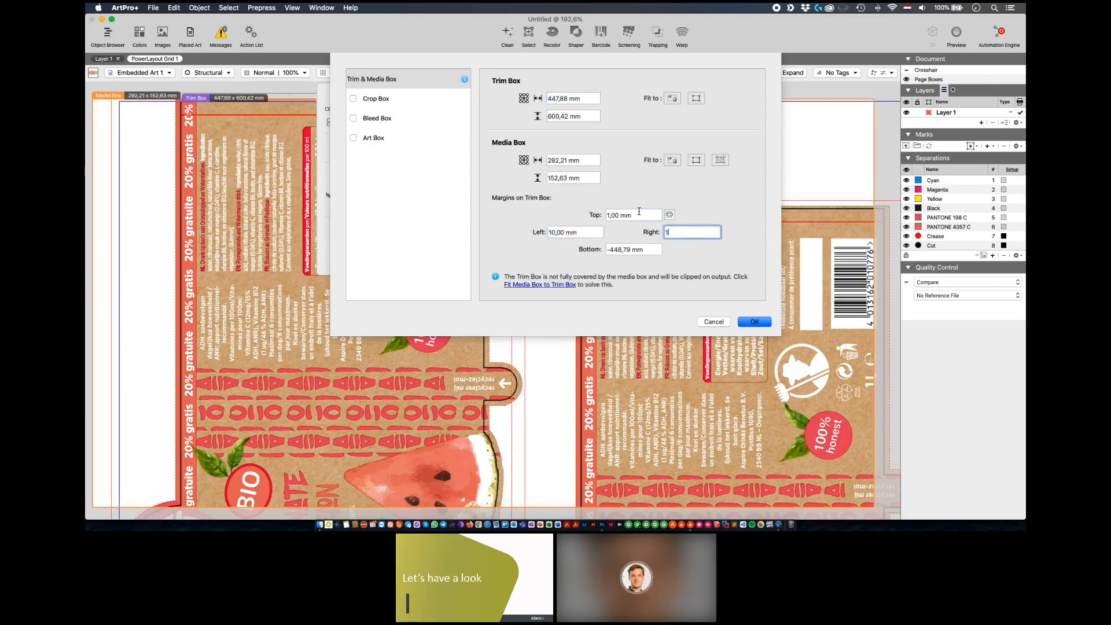
text(0)
key(Tab)
text(1)
key(Tab)
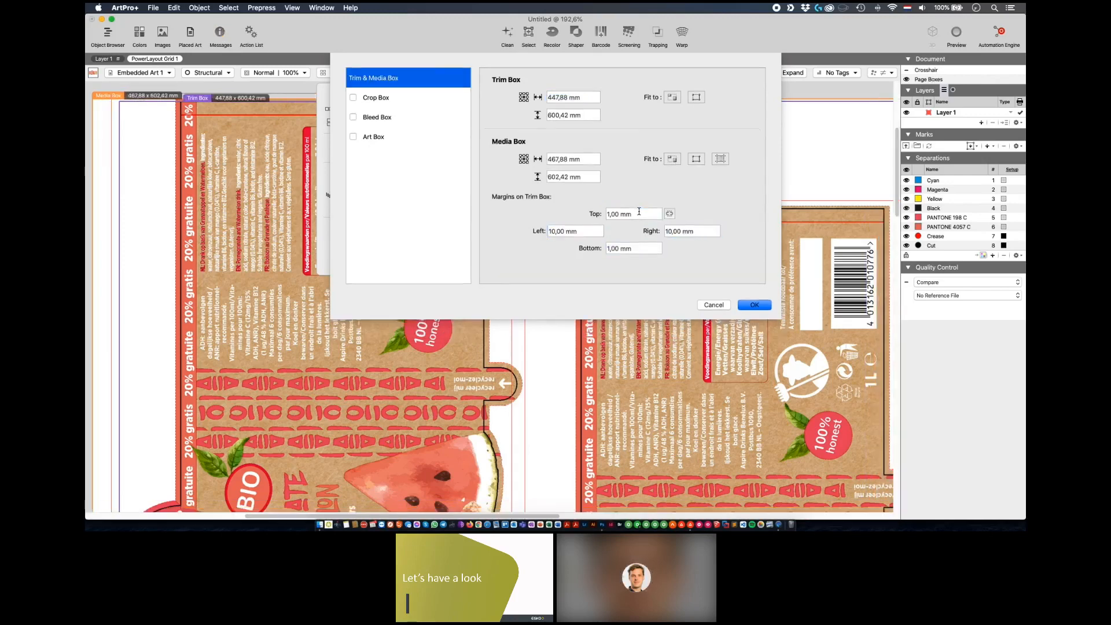
key(Return)
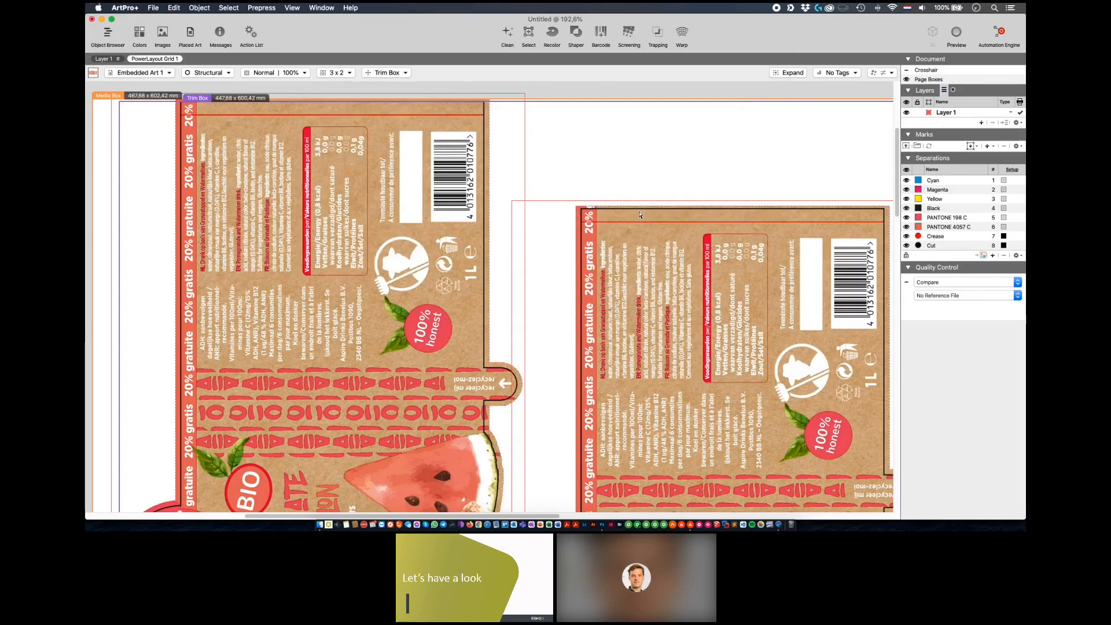
key(super+0)
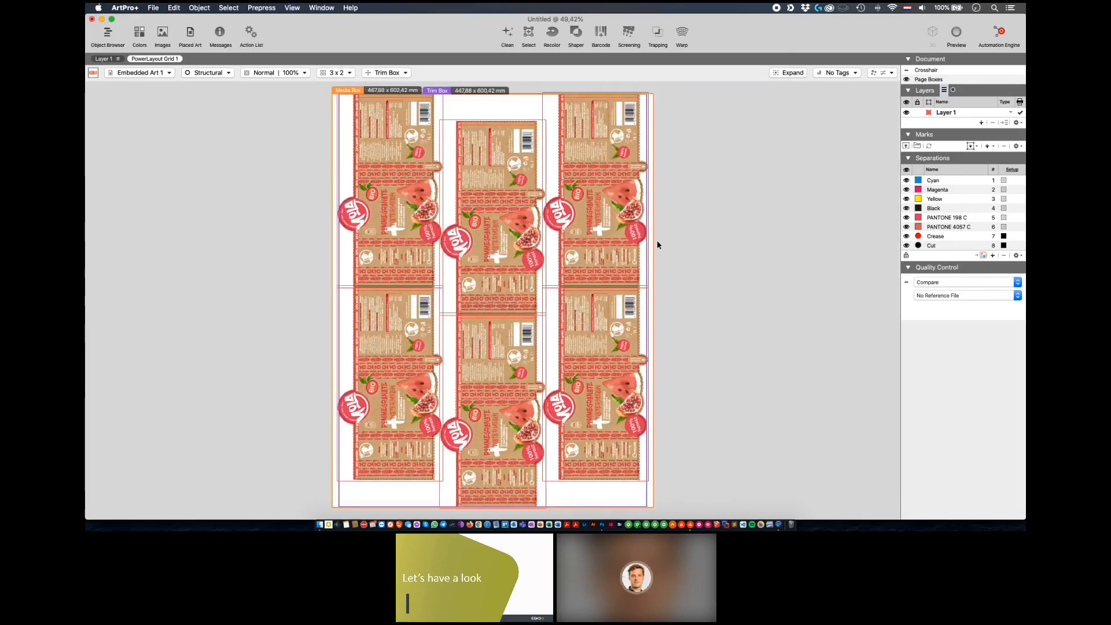
- Load the SIFI_Flexo_StaggeredSet mark set onto the step-and-repeat layout
click(667, 257)
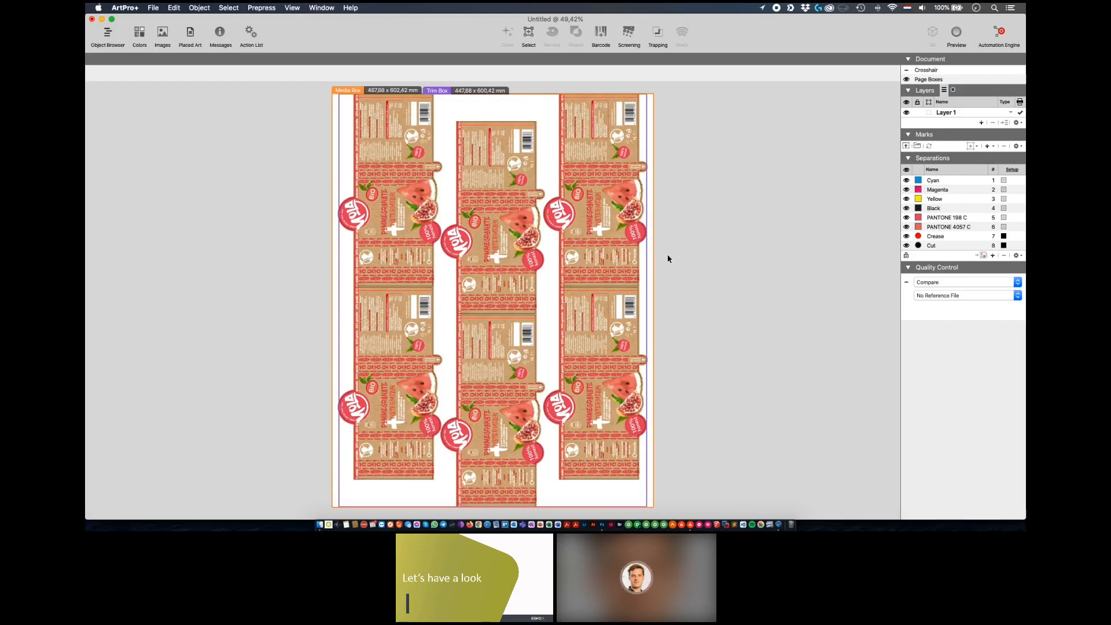
click(1016, 146)
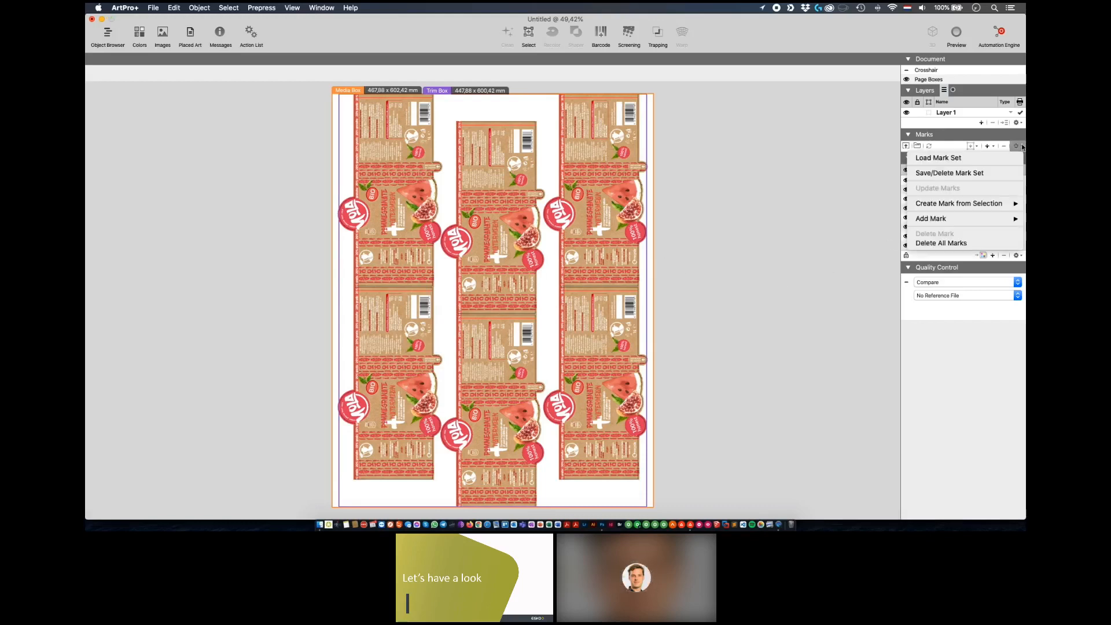
click(996, 155)
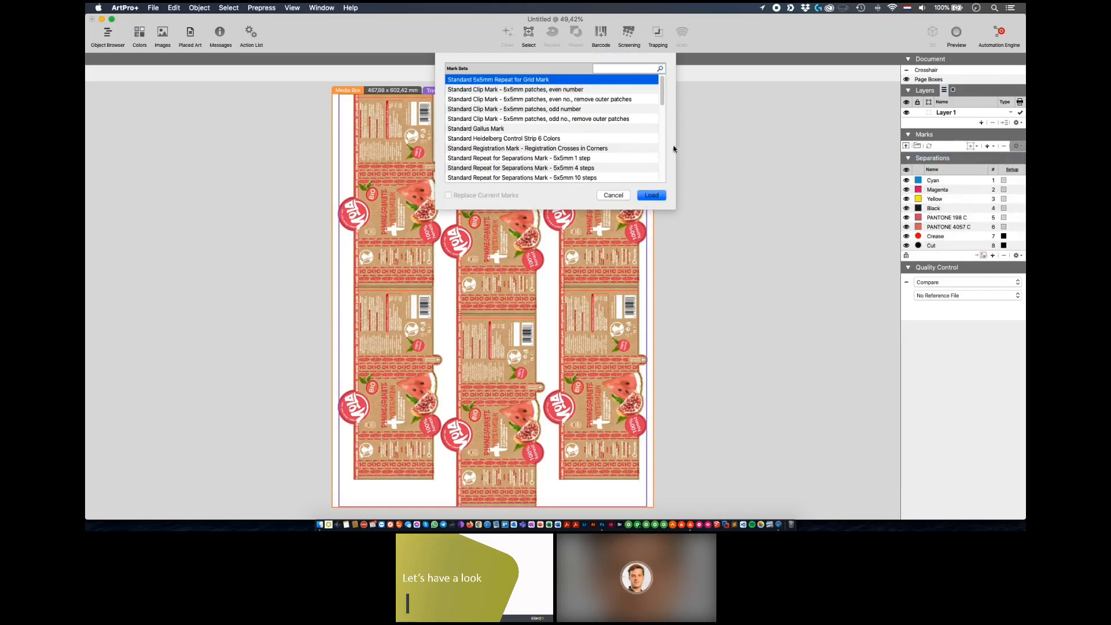
scroll(656, 150, down, 5)
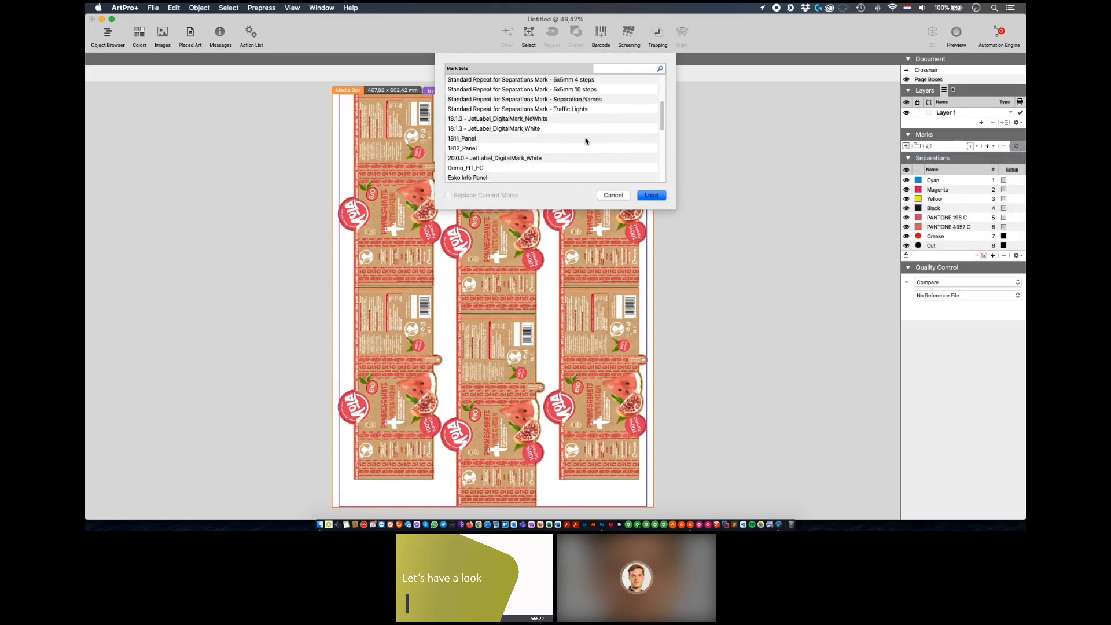
click(620, 67)
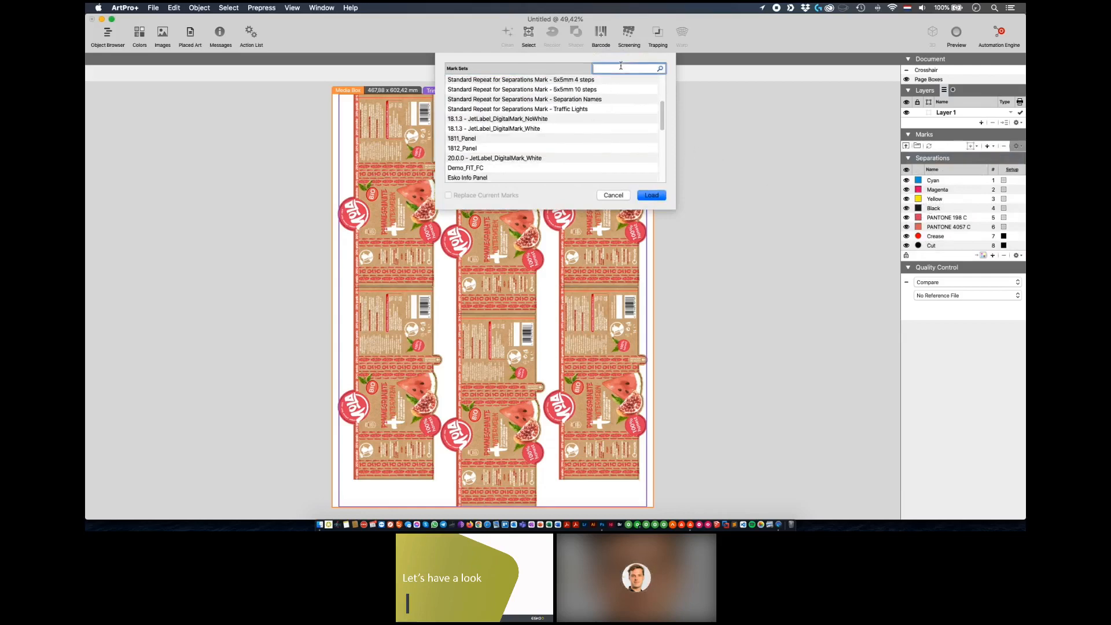
text(stagger)
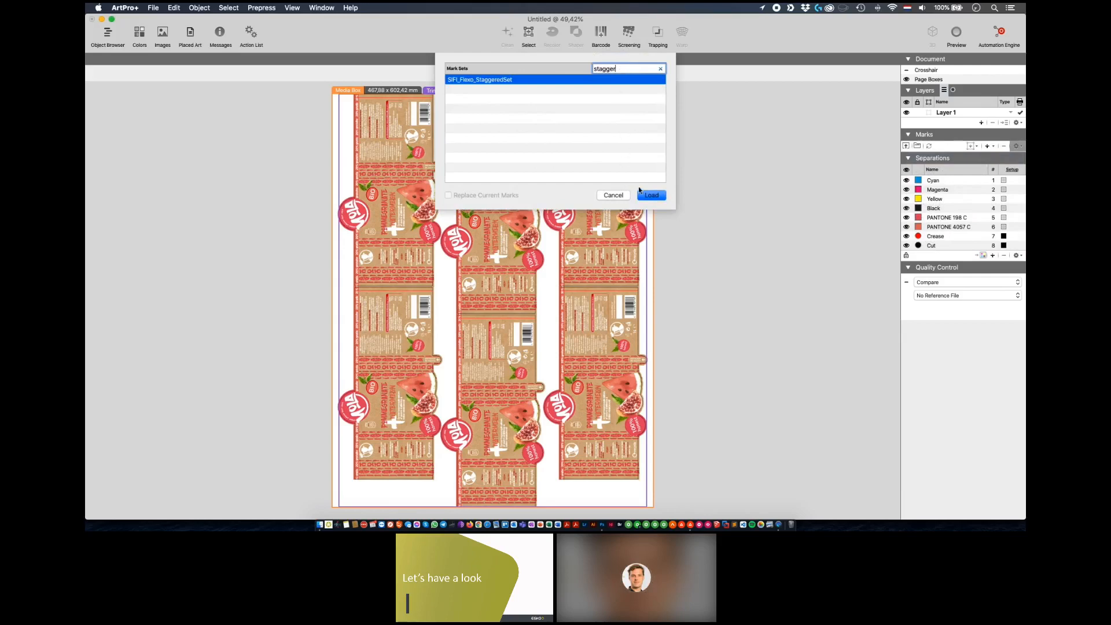
click(648, 196)
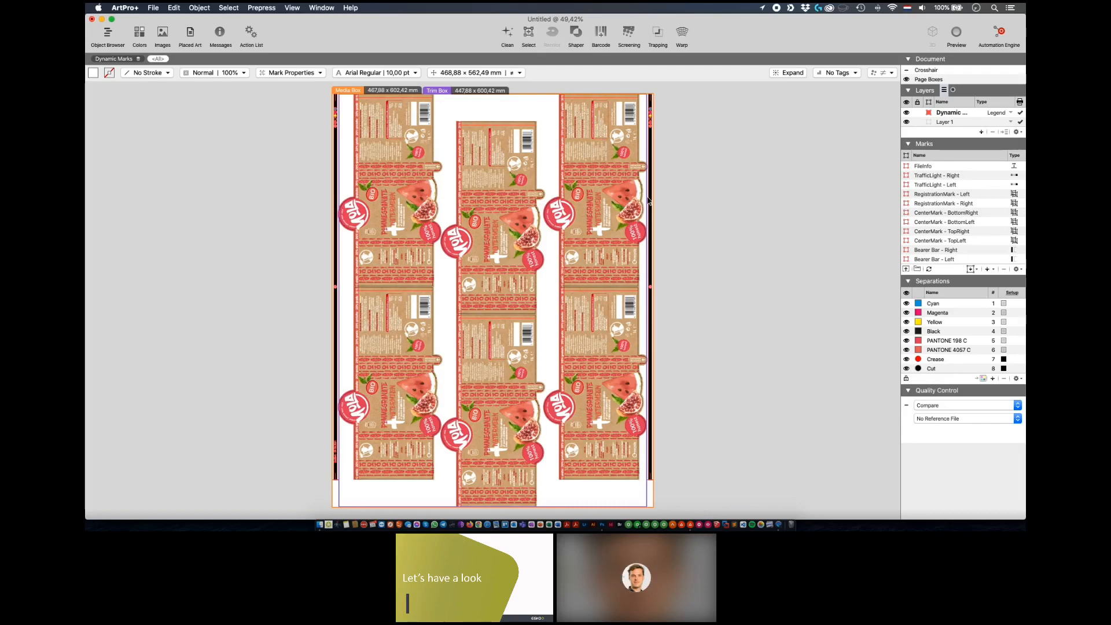
click(672, 201)
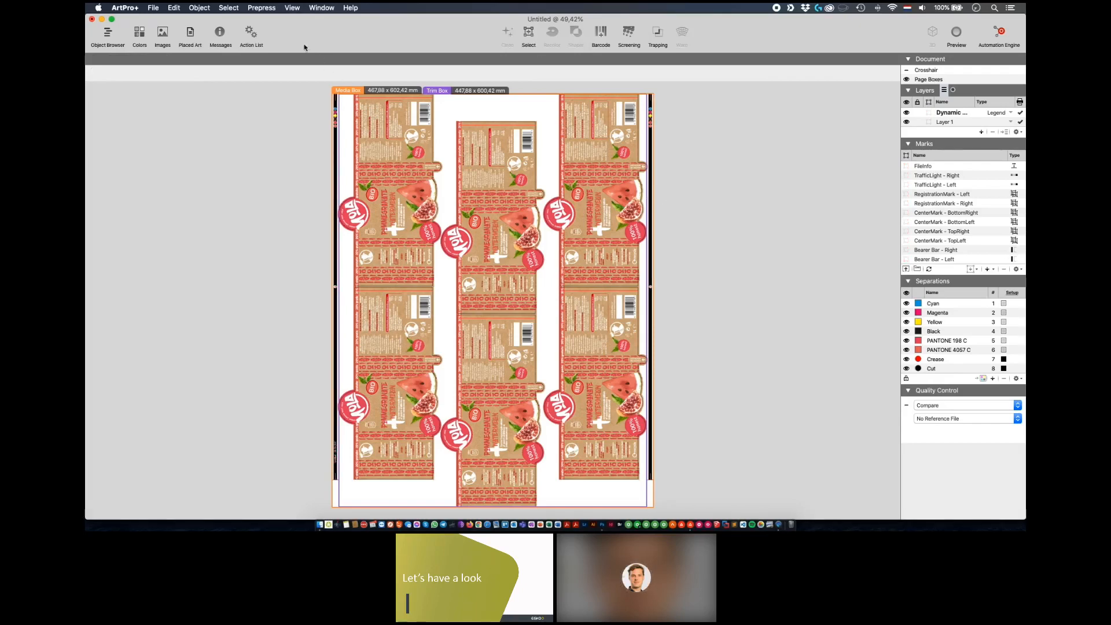
- Create separate plate cutting paths for each separation, using the media box as plate width, a 562,42 mm circumference and 5 mm corner radius
click(261, 7)
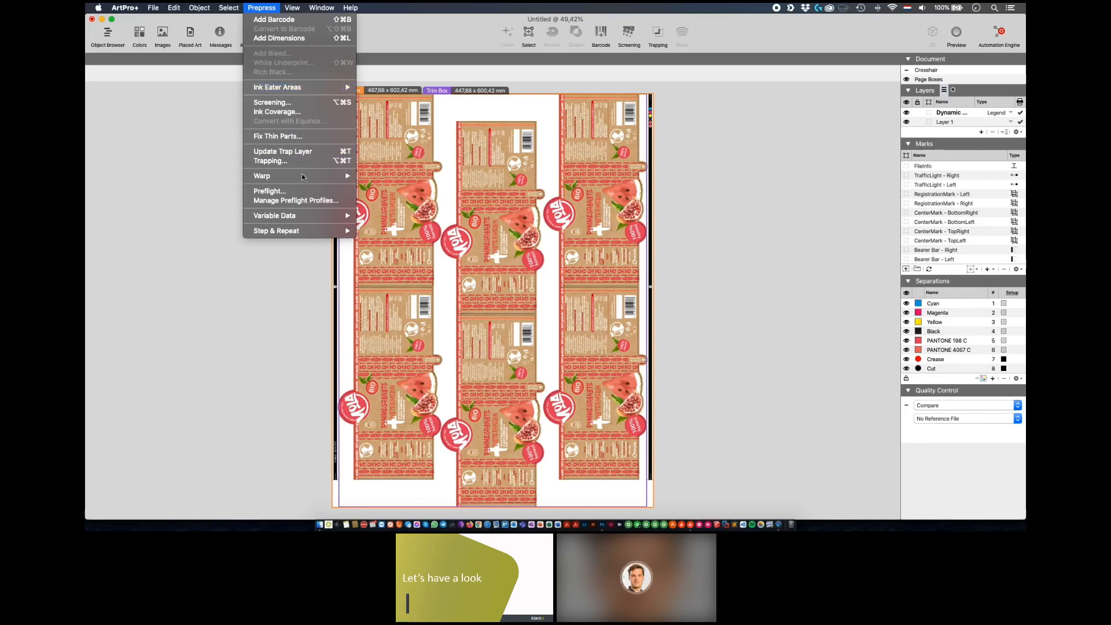
mouse_move(307, 231)
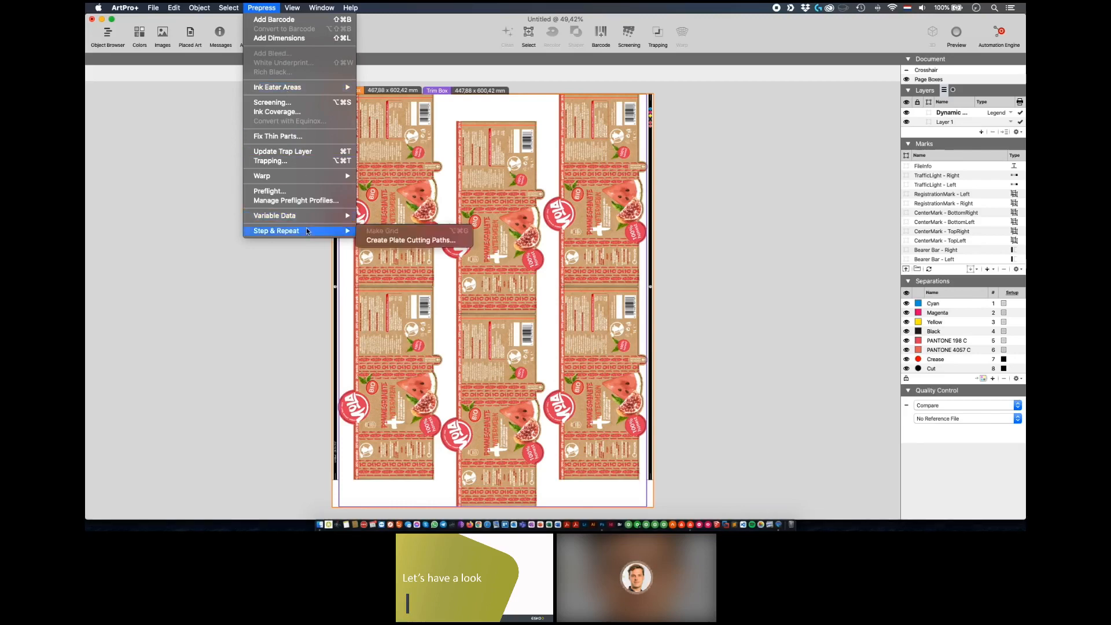
click(398, 239)
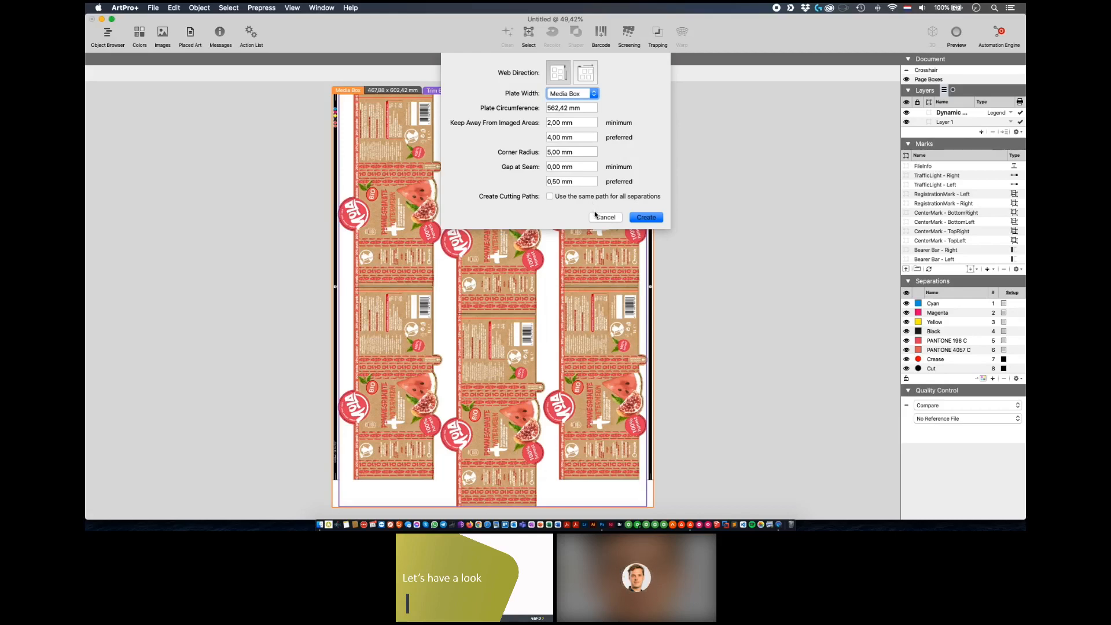
click(649, 219)
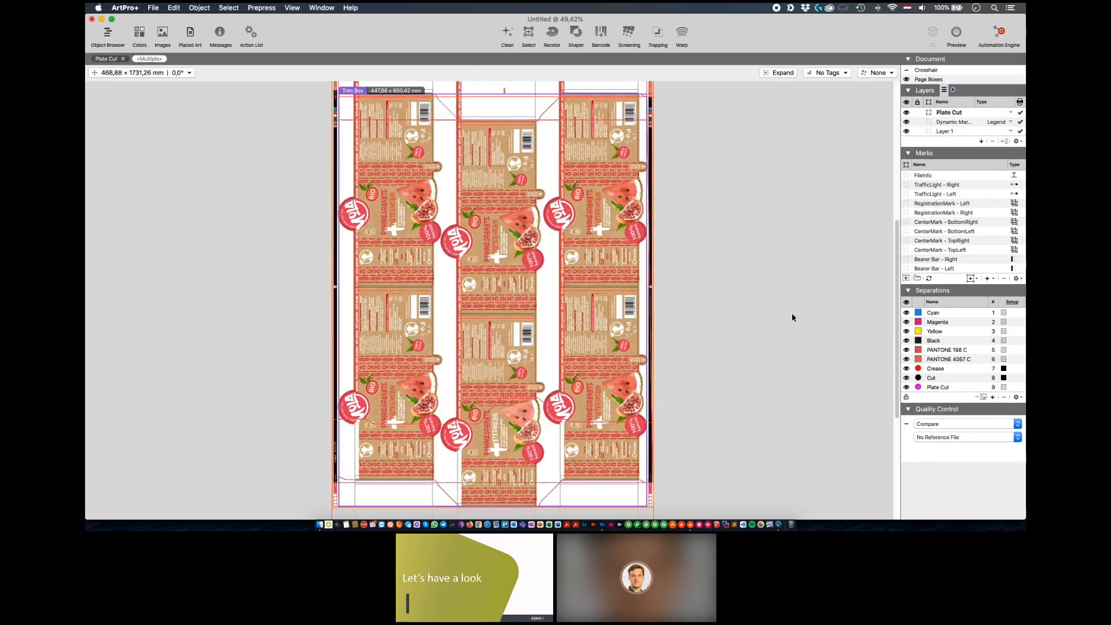
- Turn on the Flexo Print Preview with plate cutting paths and show the artwork in the gap
click(939, 426)
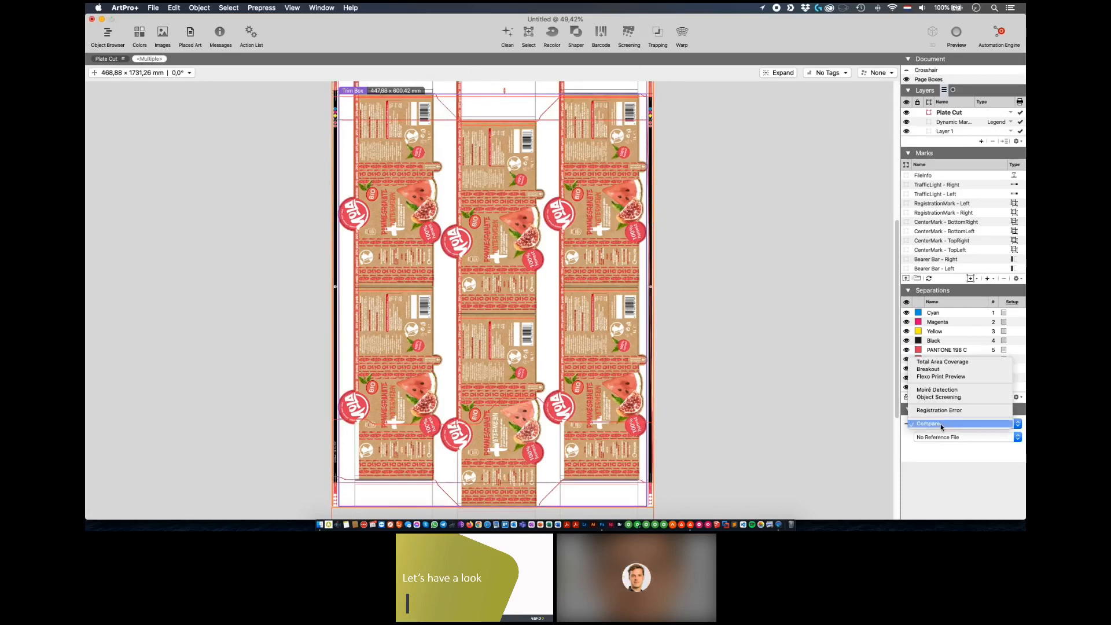
click(943, 377)
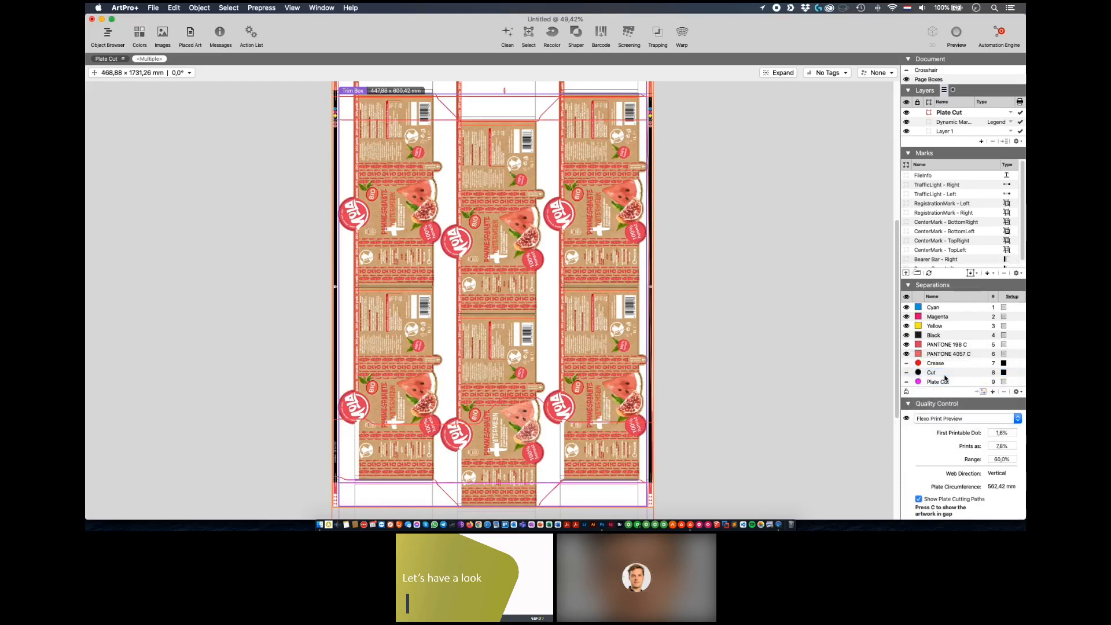
key(c)
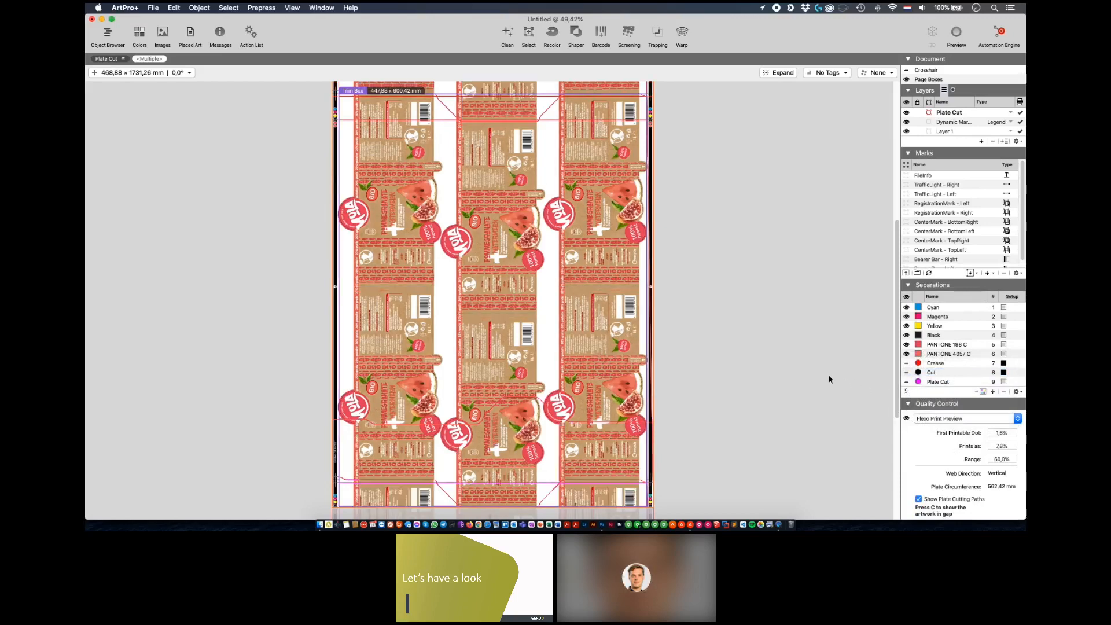
- Examine the plate cutting paths separation by separation from Cyan to PANTONE 4057 C, then show all separations together again
key(1)
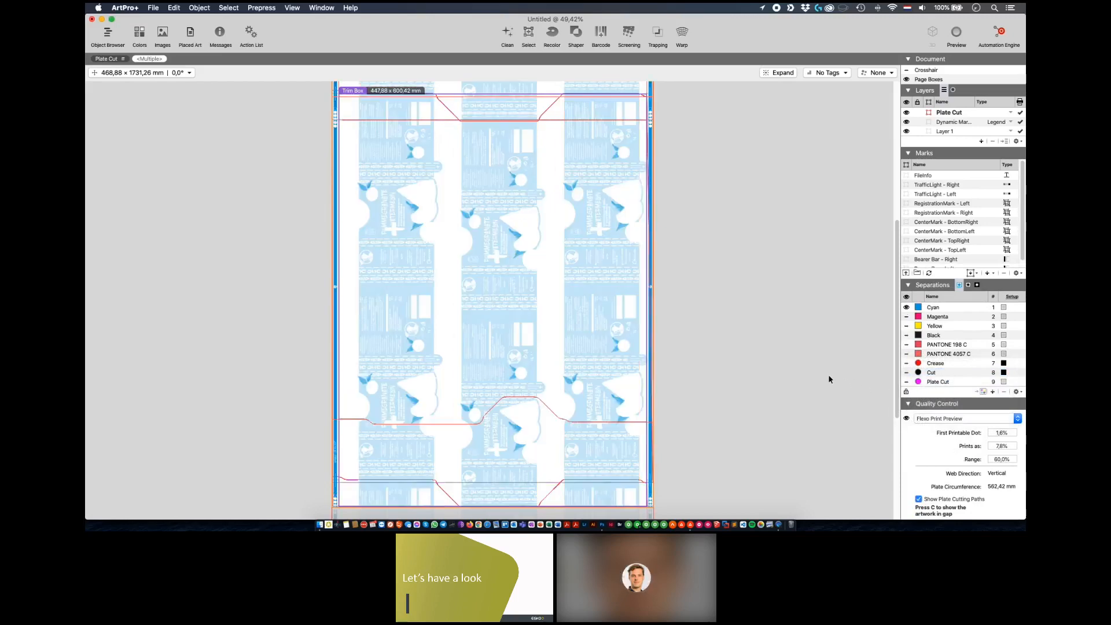
click(828, 376)
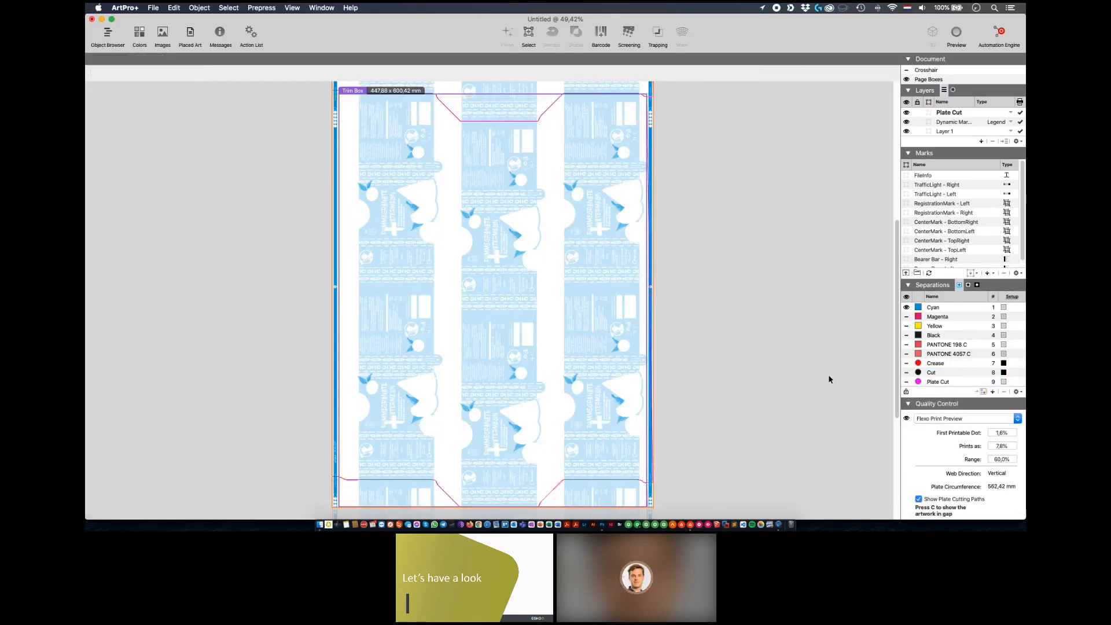
key(2)
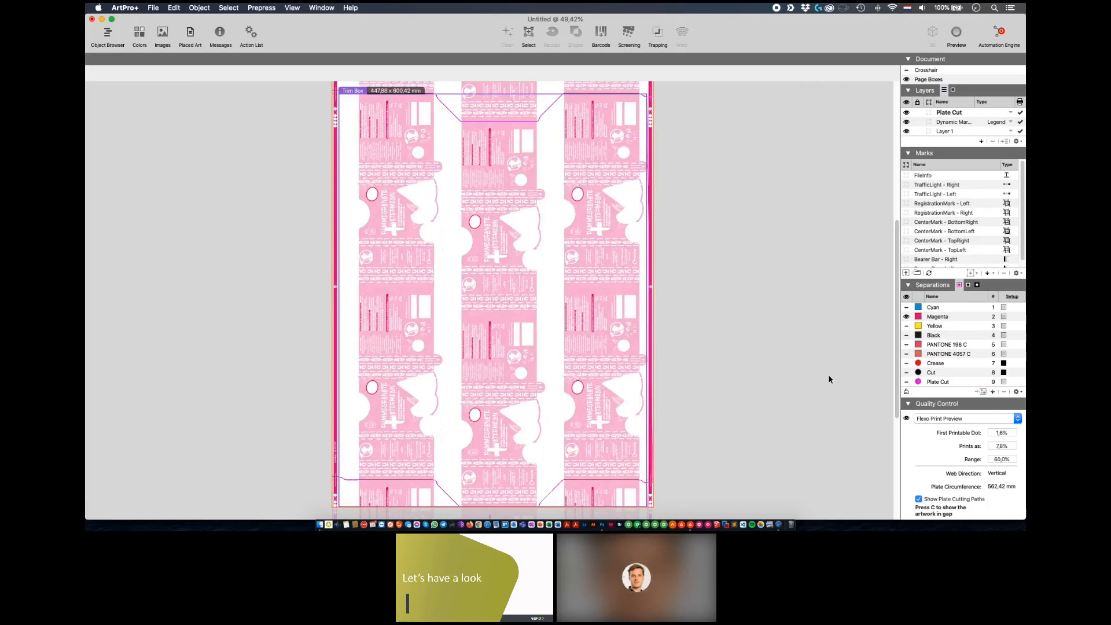
key(3)
key(4)
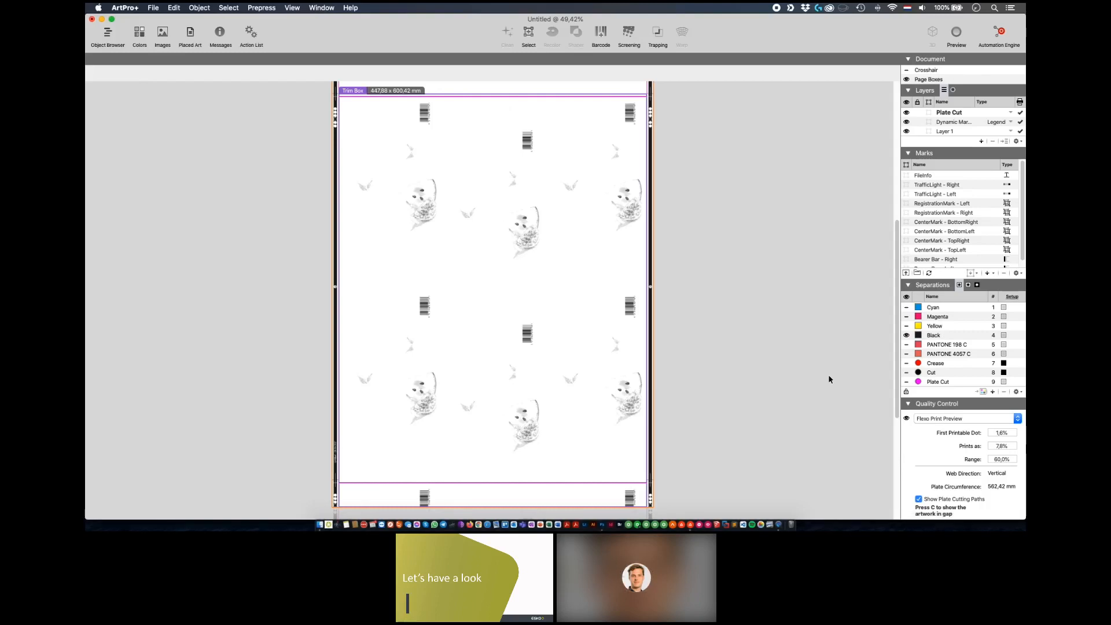
key(Down)
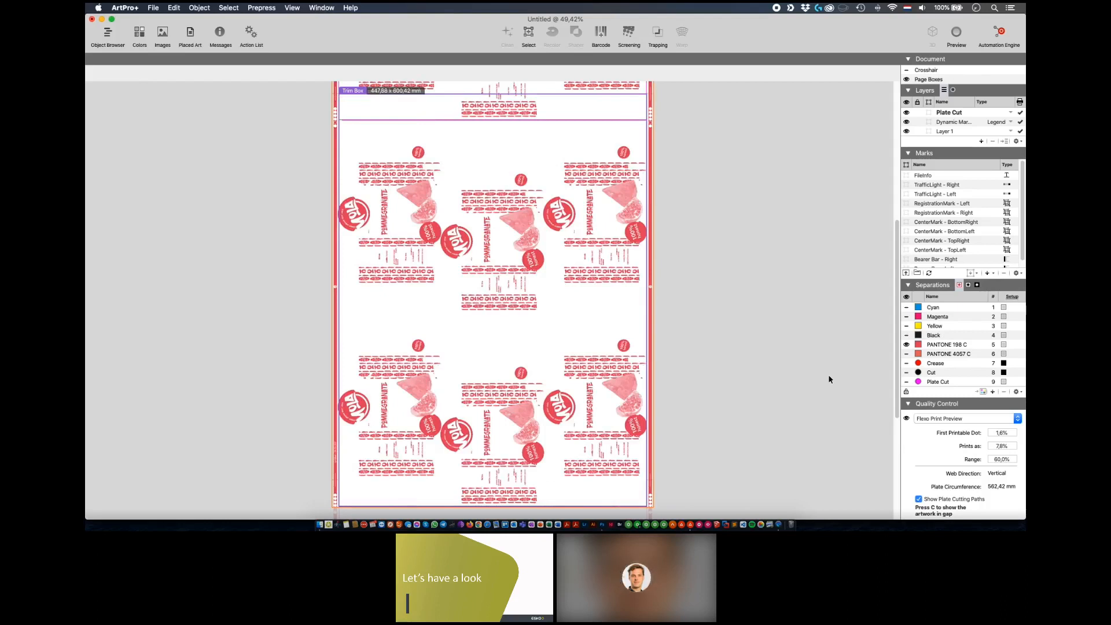
key(Down)
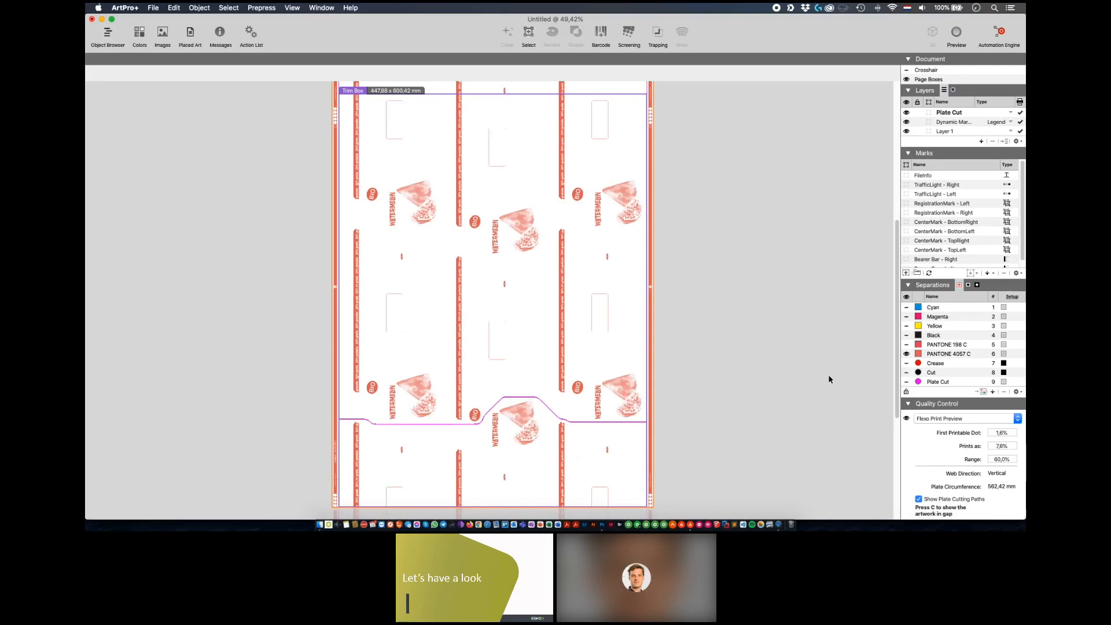
key(super+0)
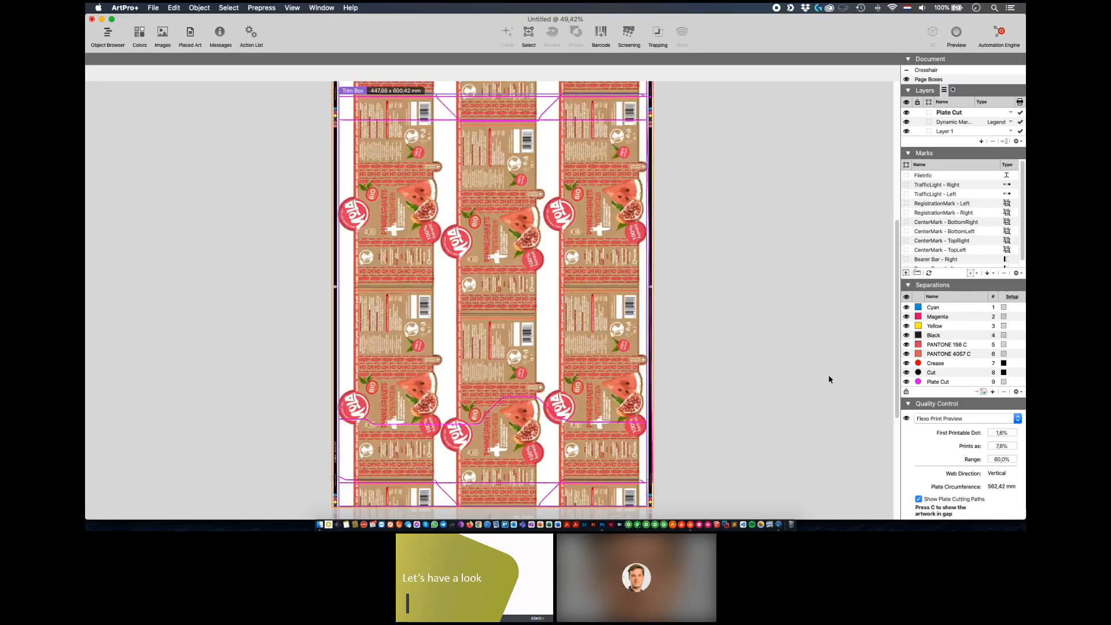